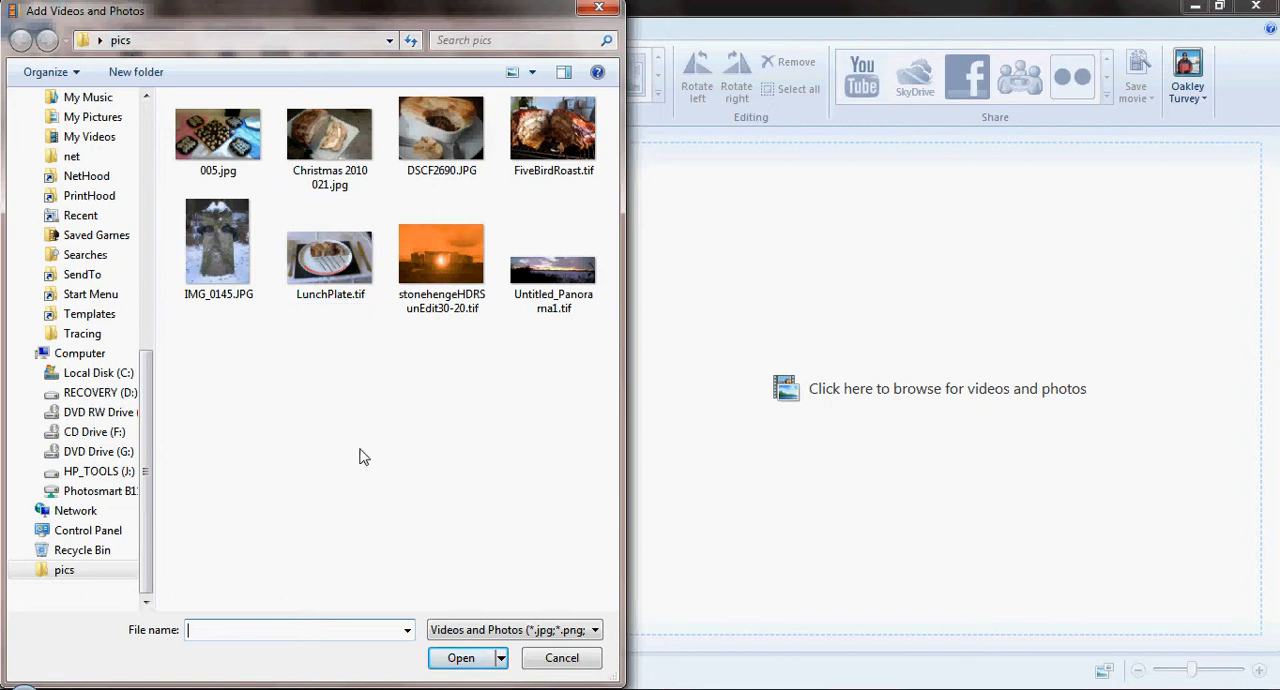
- Import all eight photos from the pics folder into the movie
drag(586, 417, 165, 93)
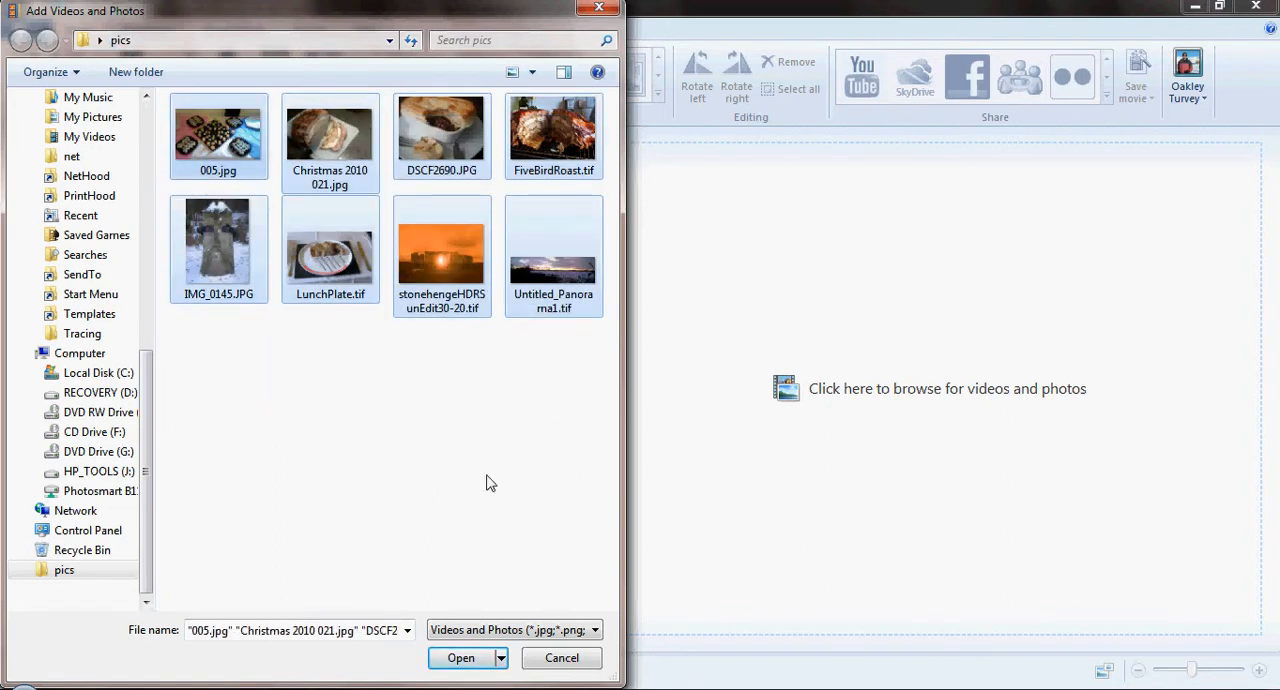
click(461, 659)
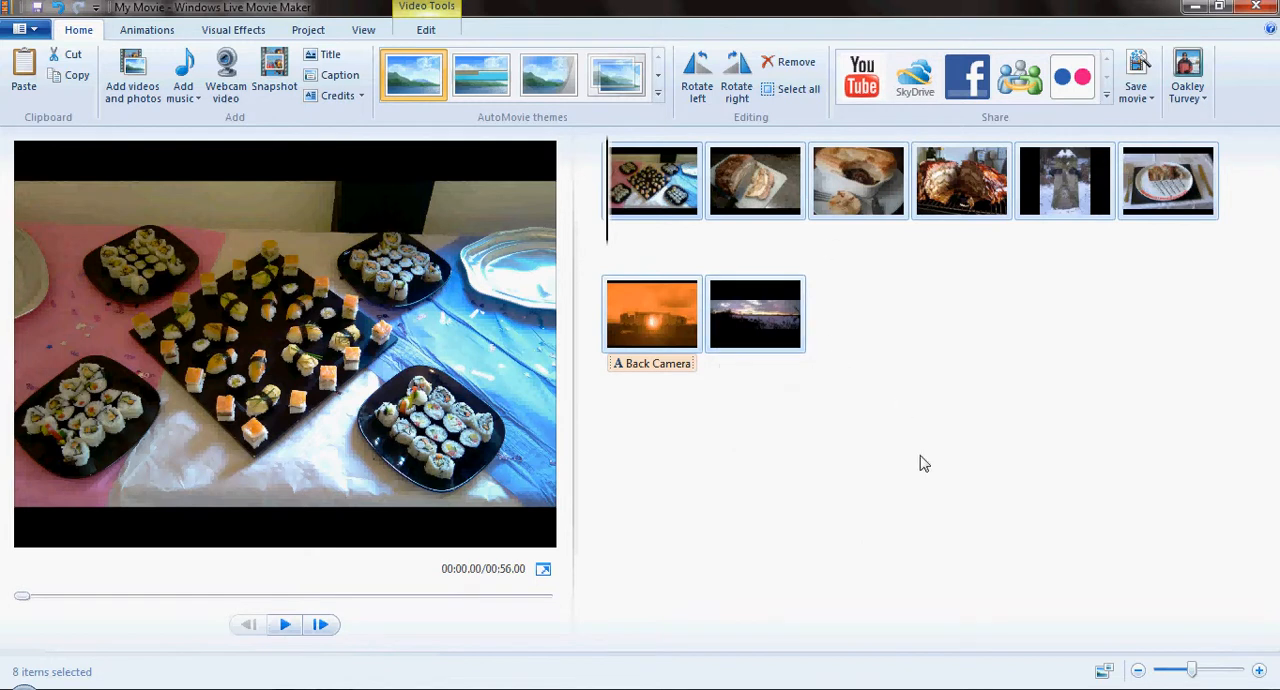
- Move the pie photo after the roasted birds photo, and place the lunch plate photo between them
click(859, 198)
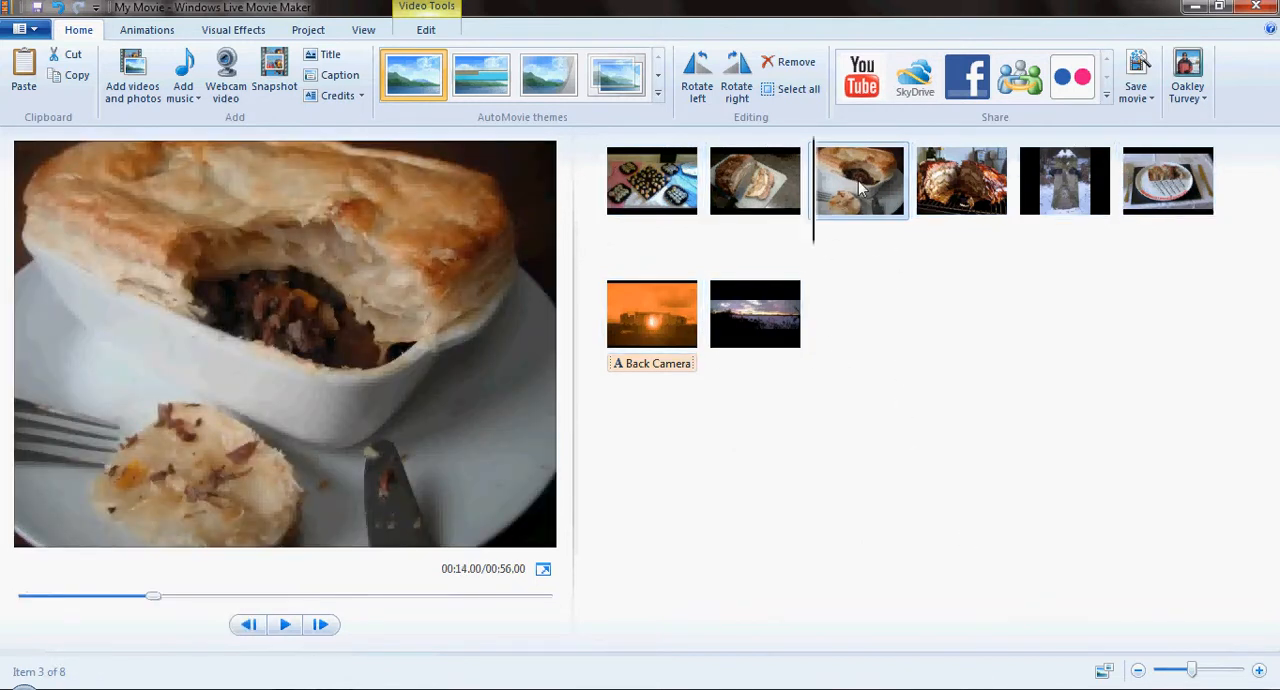
drag(858, 180, 1033, 218)
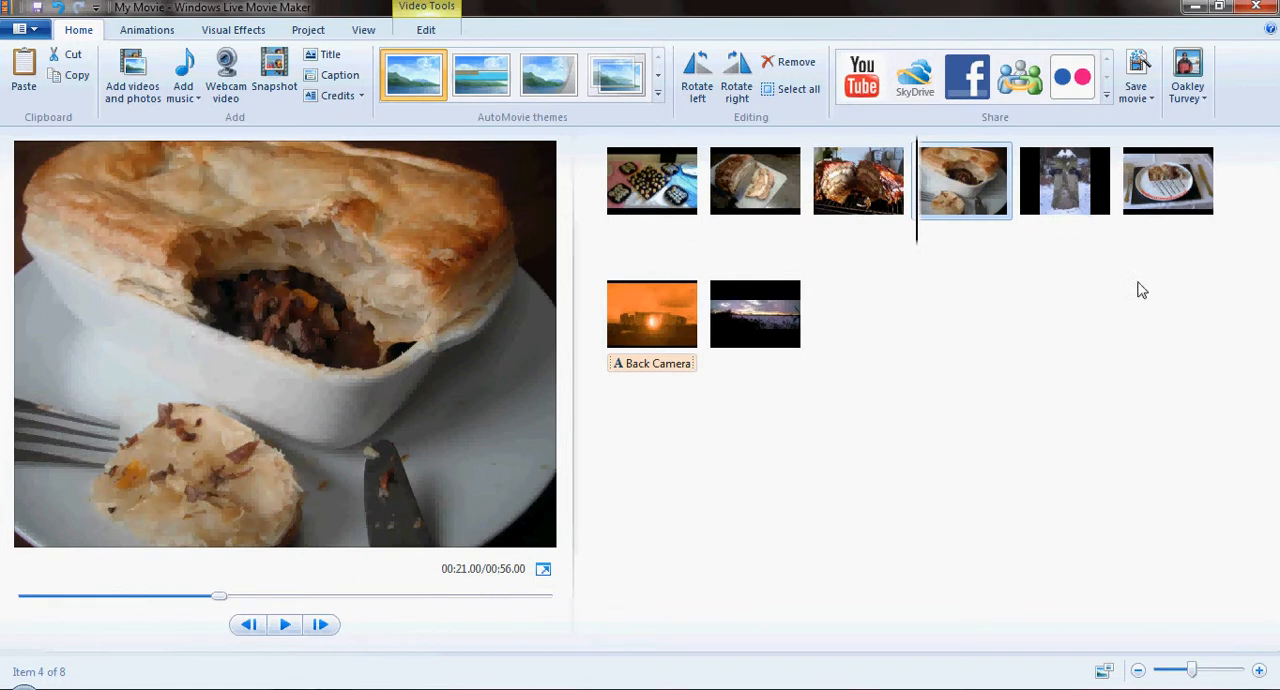
click(1170, 188)
drag(1175, 198, 942, 212)
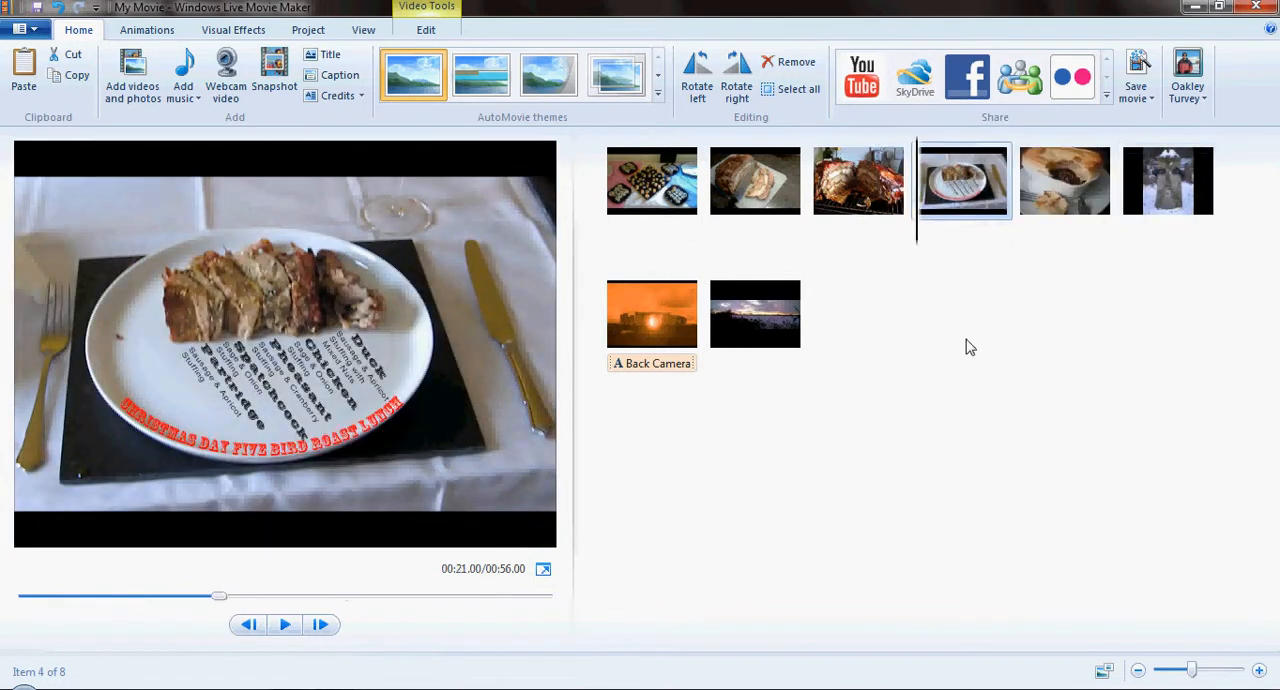
- Check the order of the food photos and preview the movie from the lunch plate photo
click(796, 192)
click(852, 192)
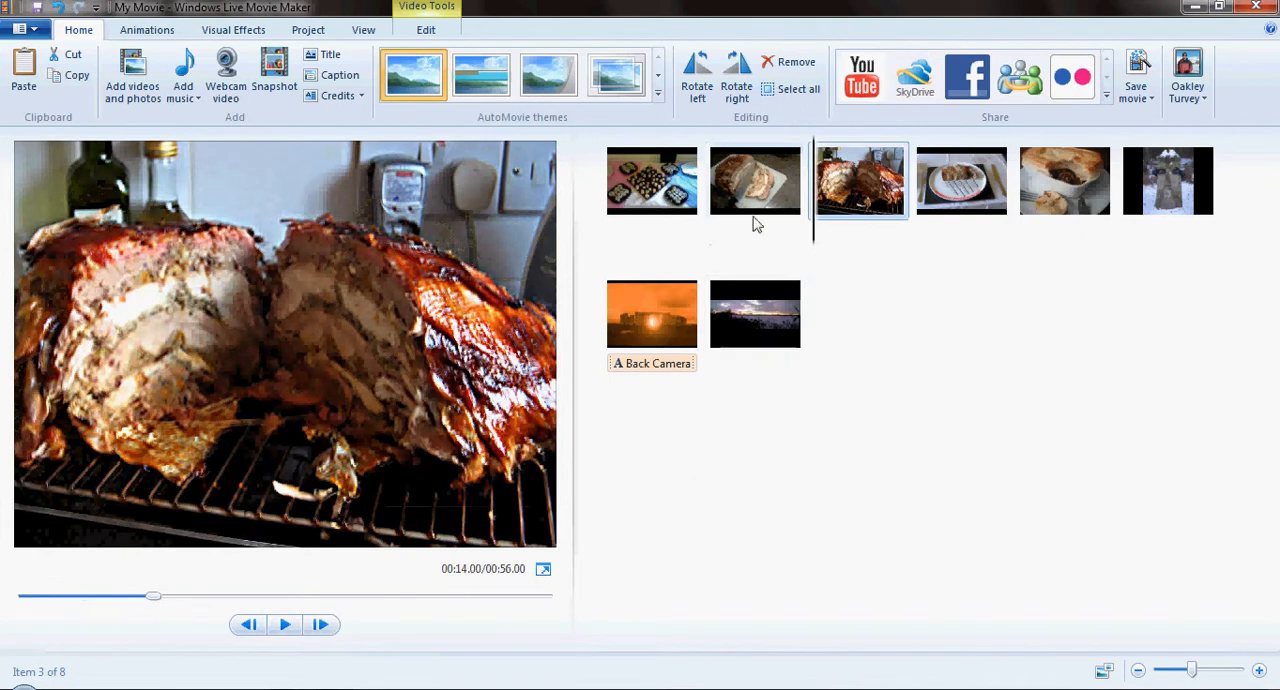
click(755, 195)
click(855, 200)
click(975, 200)
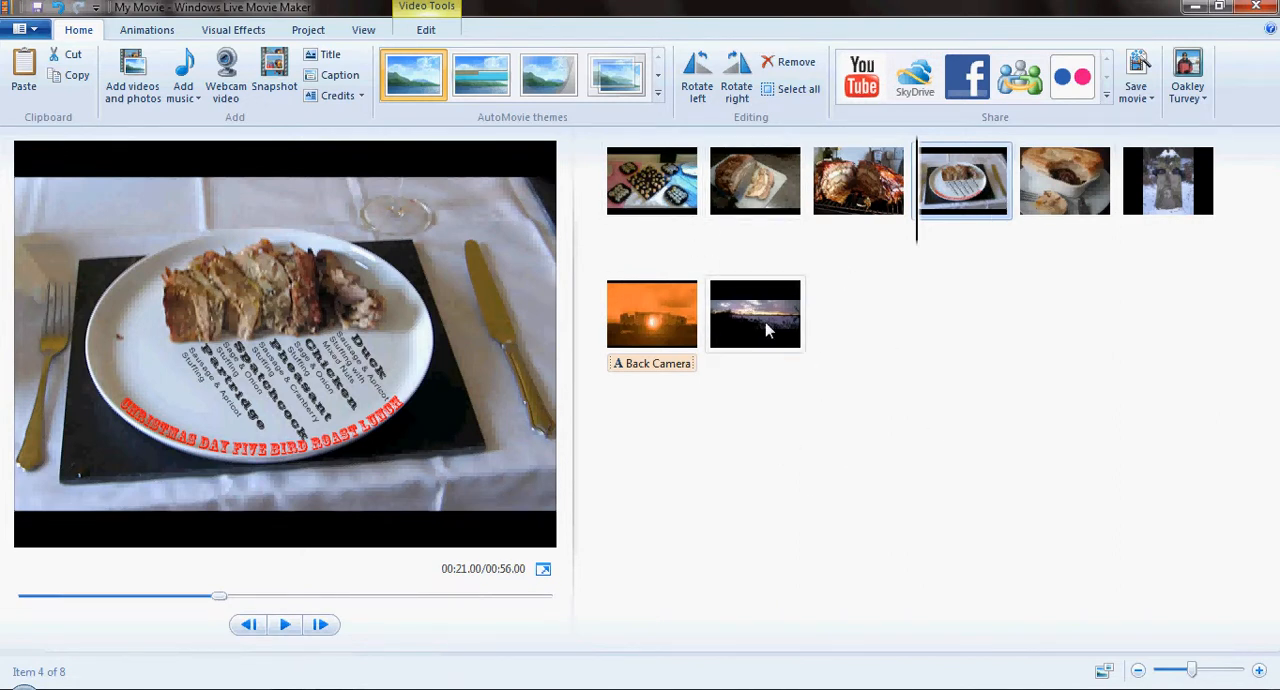
mouse_move(783, 330)
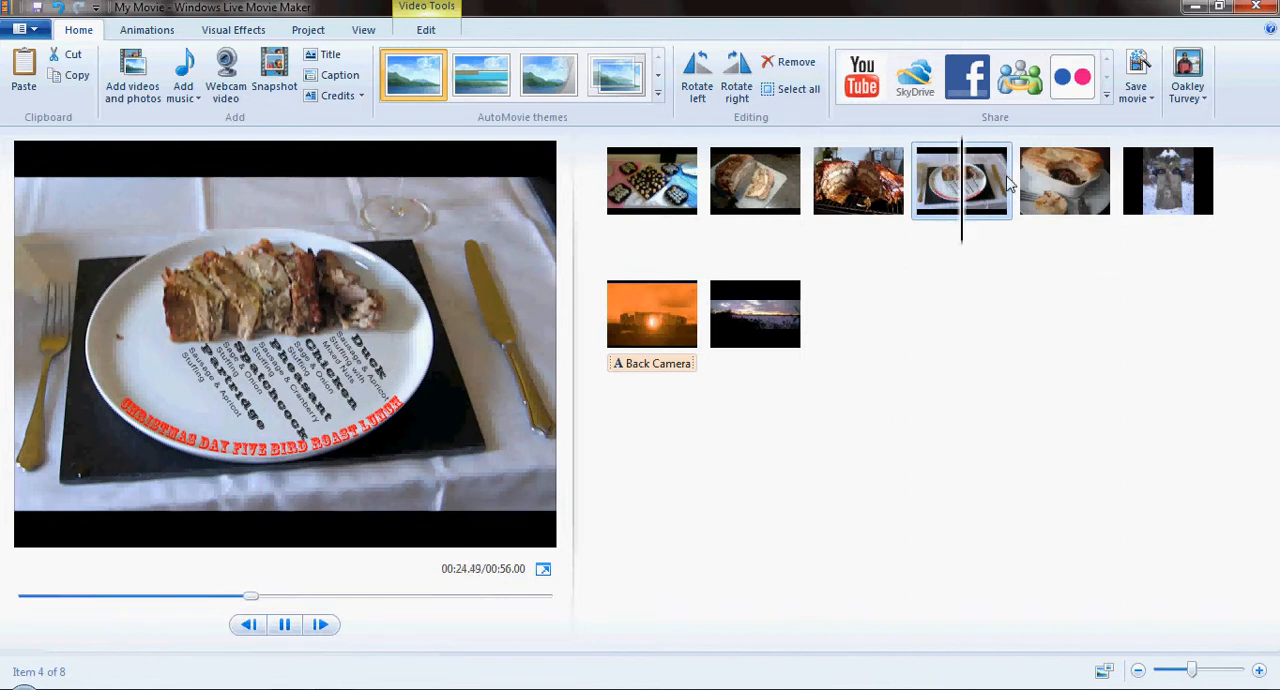
mouse_move(920, 183)
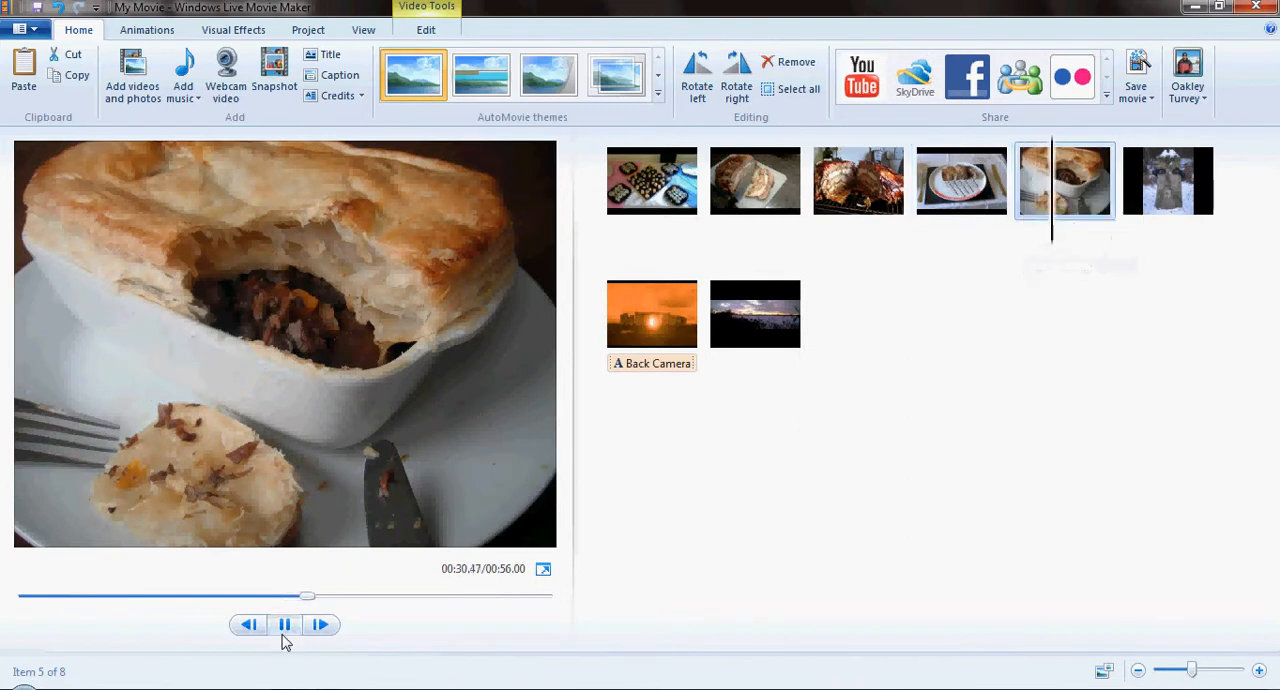
click(284, 624)
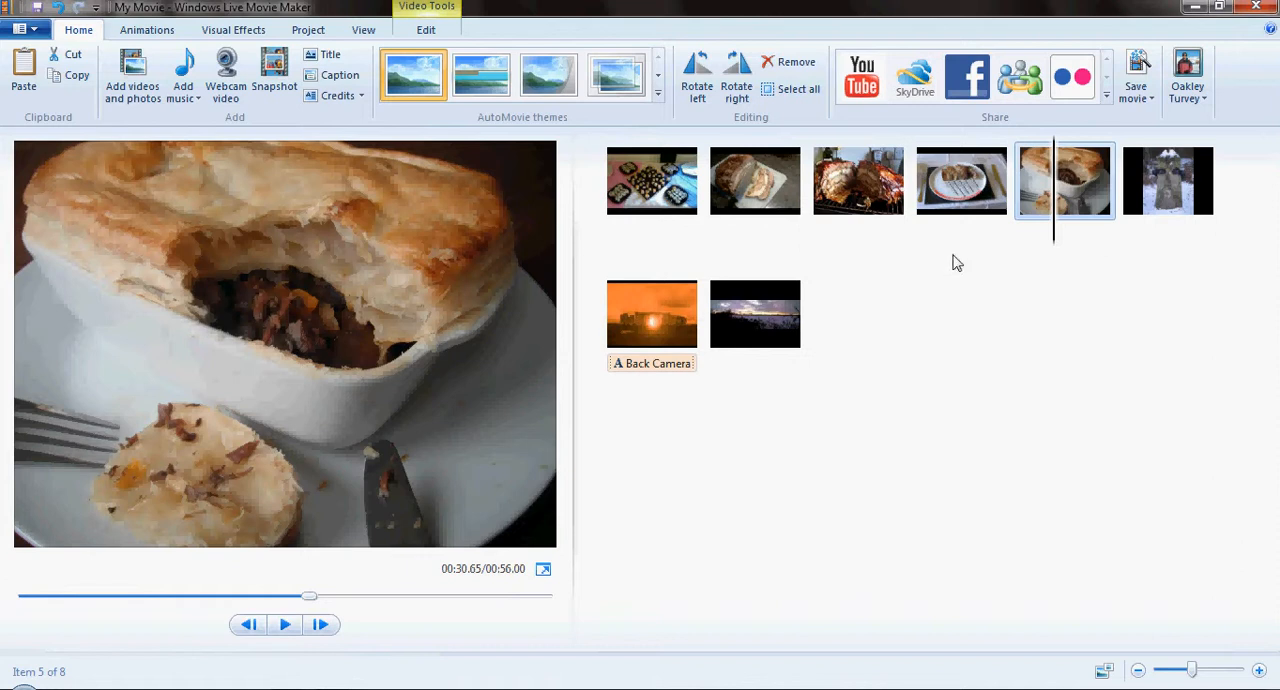
- Preview the AutoMovie themes on the movie, starting from the sushi photo
click(622, 186)
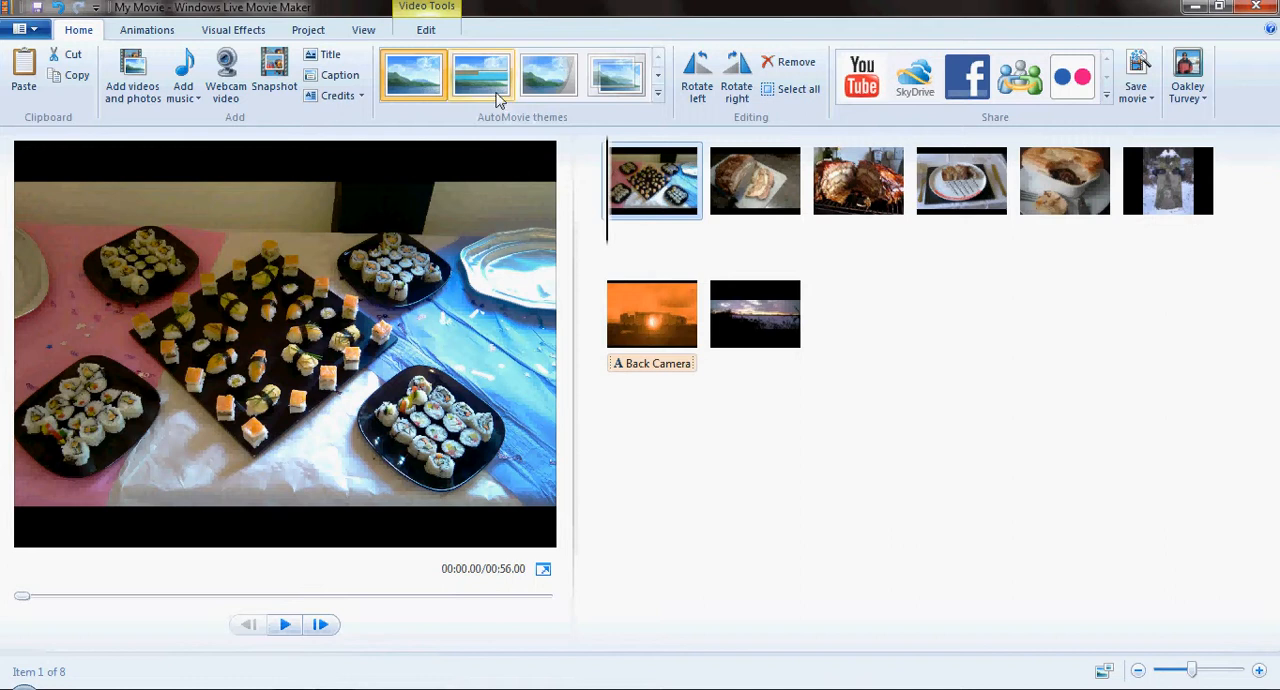
click(491, 88)
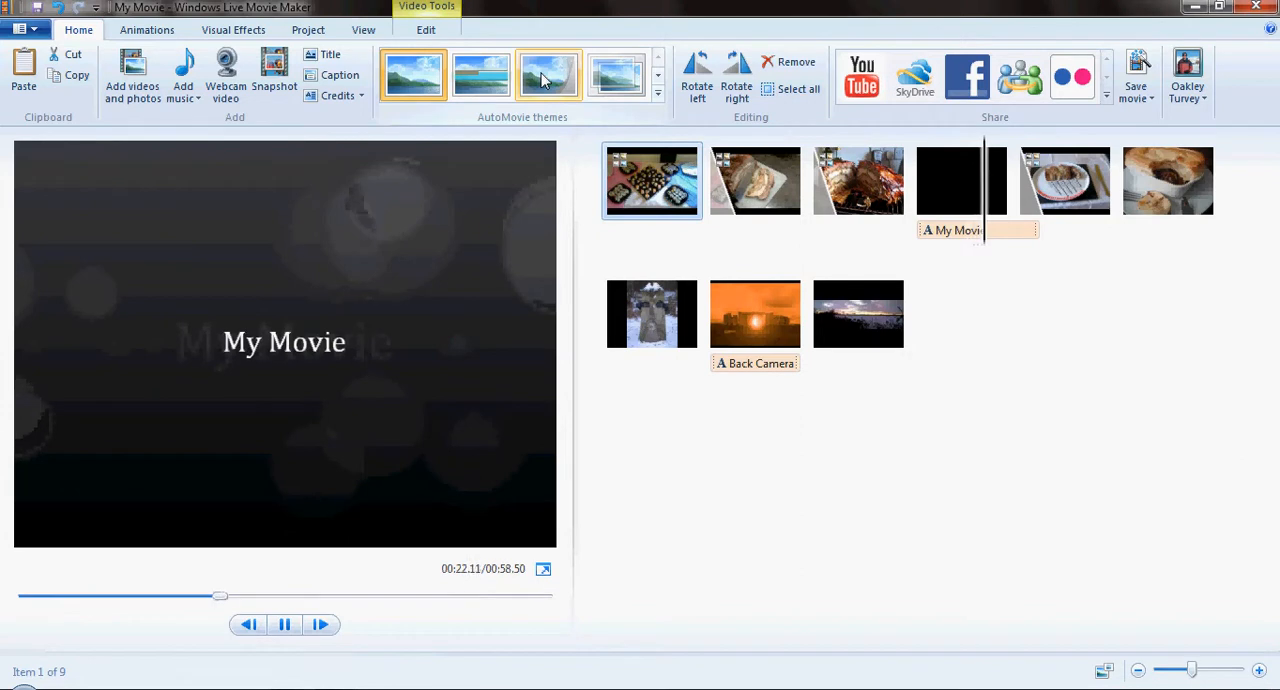
click(285, 624)
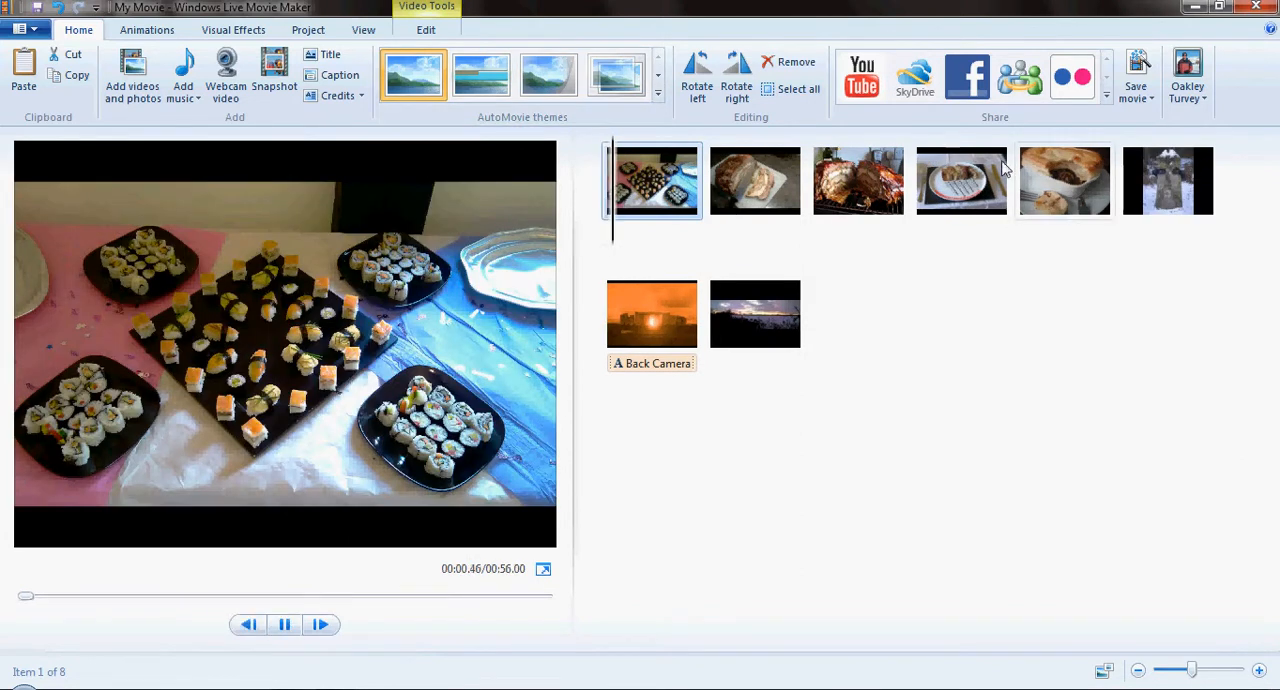
- Apply the third AutoMovie theme with the lunch plate photo selected, without adding music
click(985, 195)
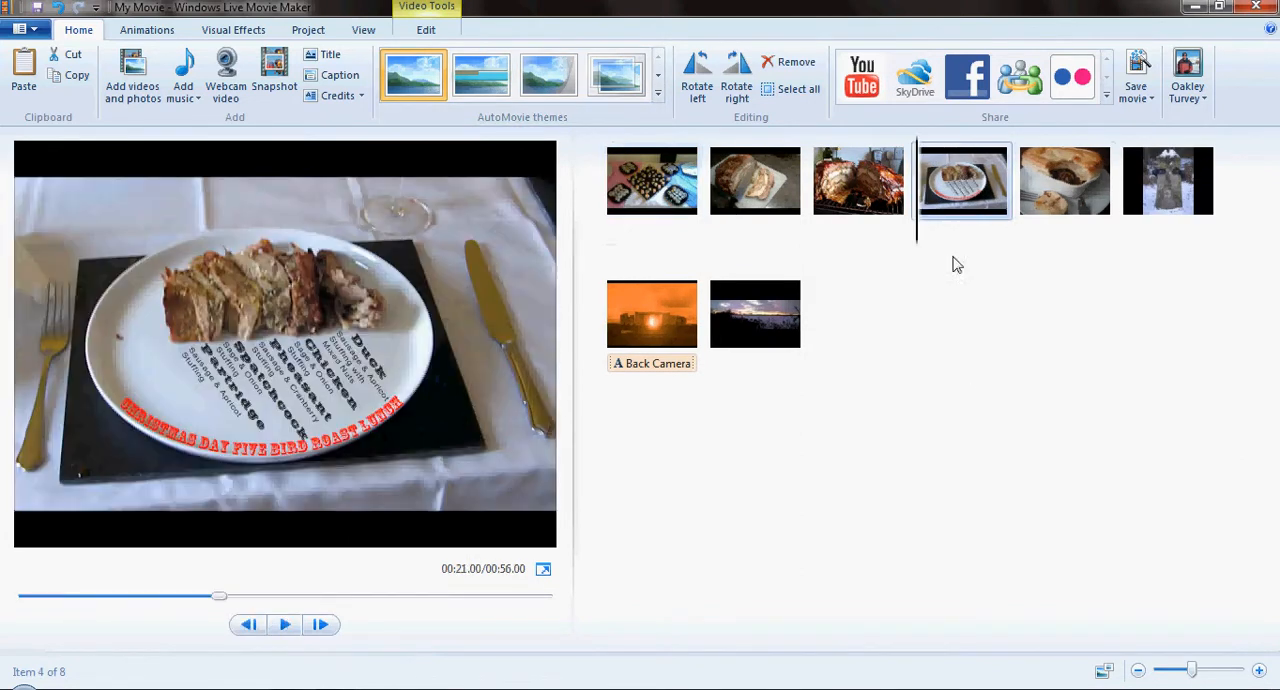
click(546, 78)
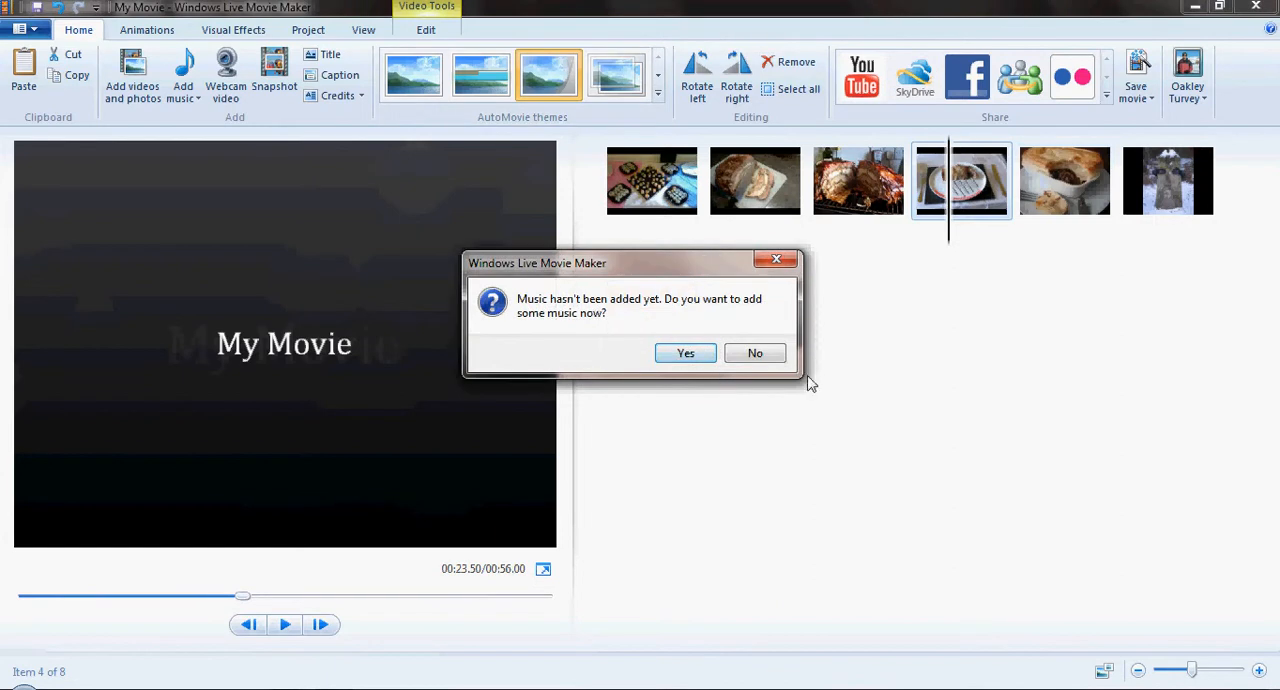
click(755, 353)
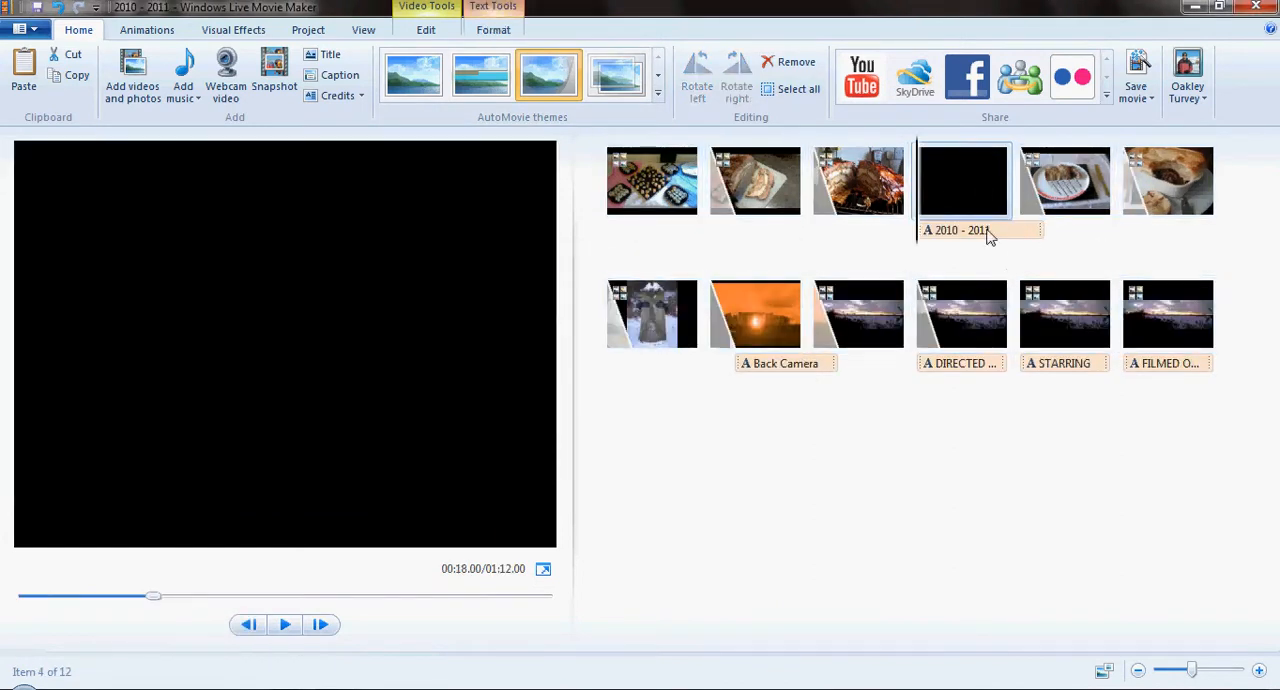
- Replace the text of the title on the black clip with "The Adobe Guy"
click(957, 236)
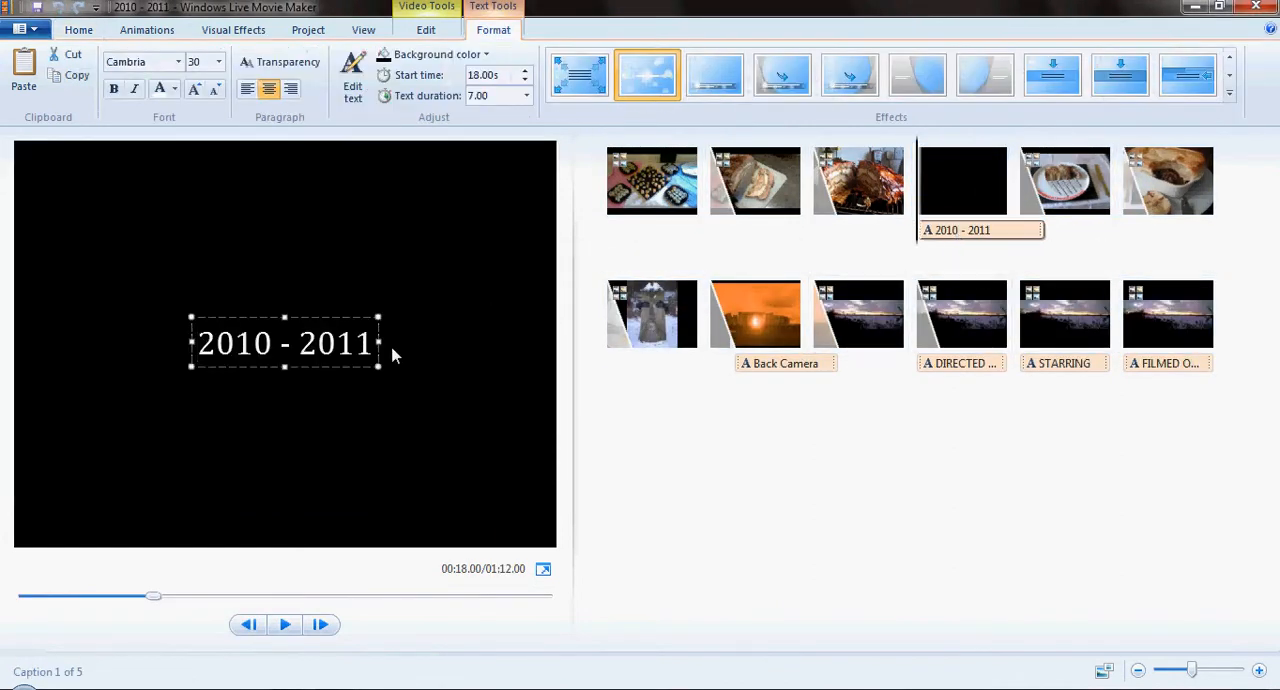
double_click(361, 343)
click(368, 346)
drag(372, 341, 222, 362)
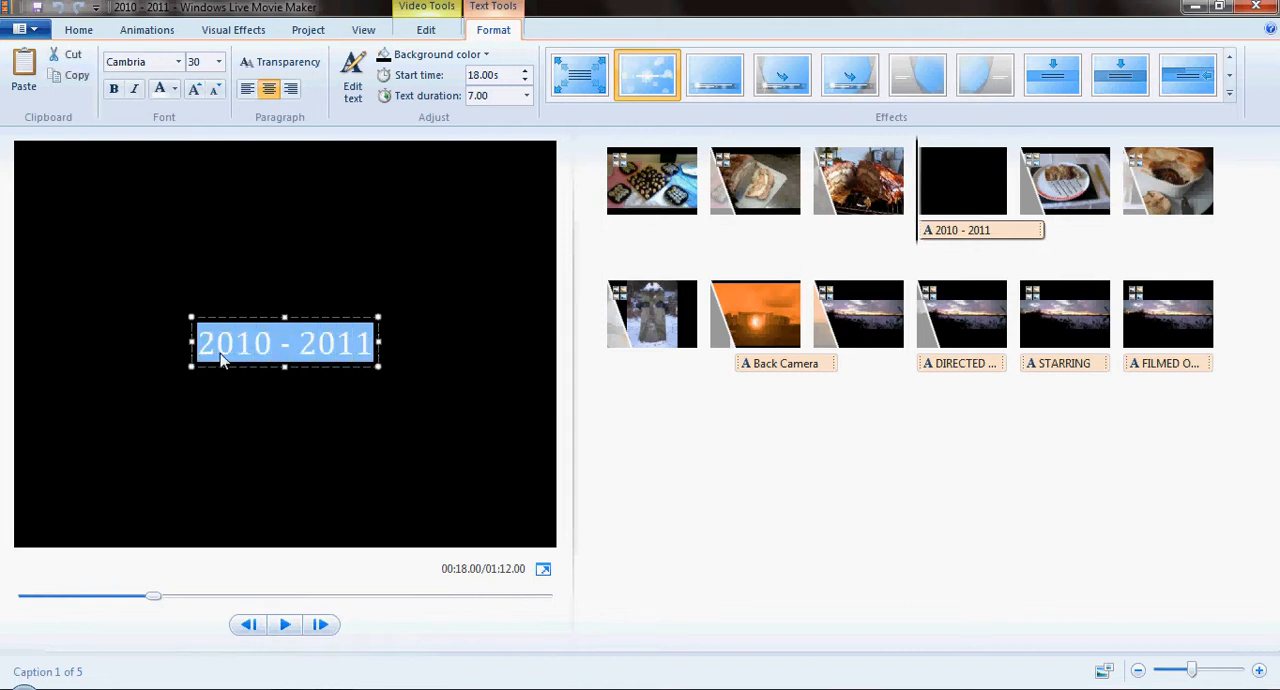
text(The Ad)
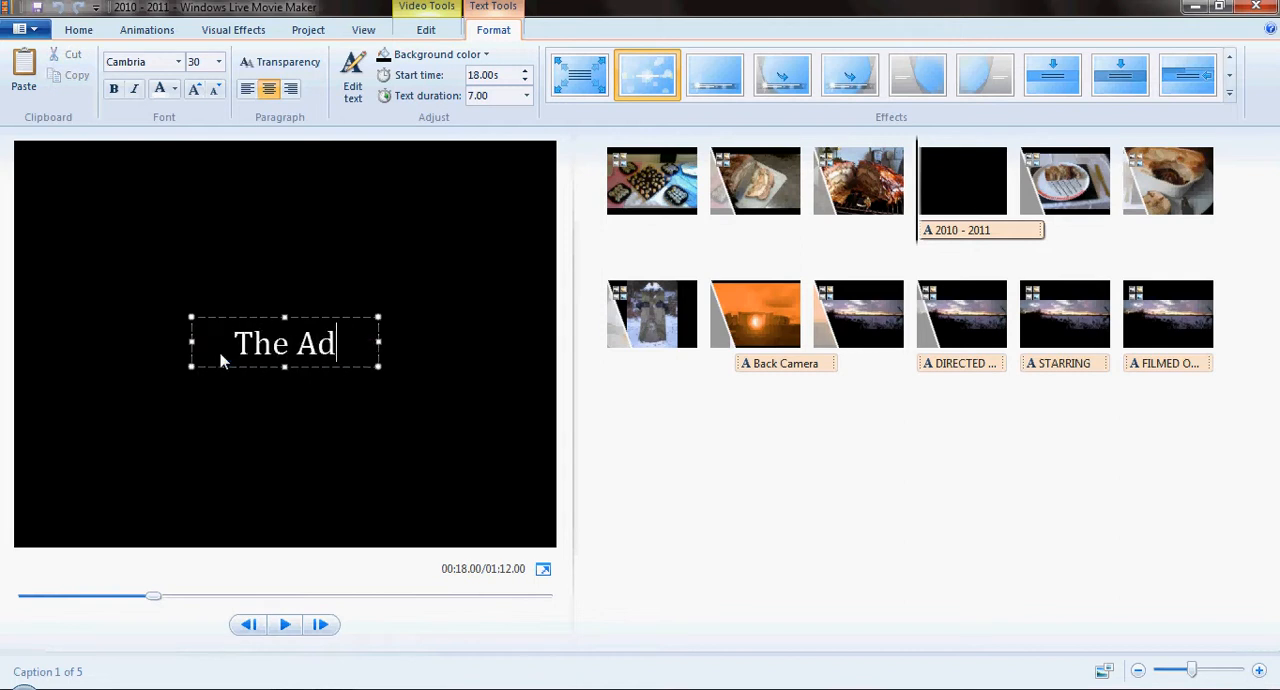
text(obe Guy)
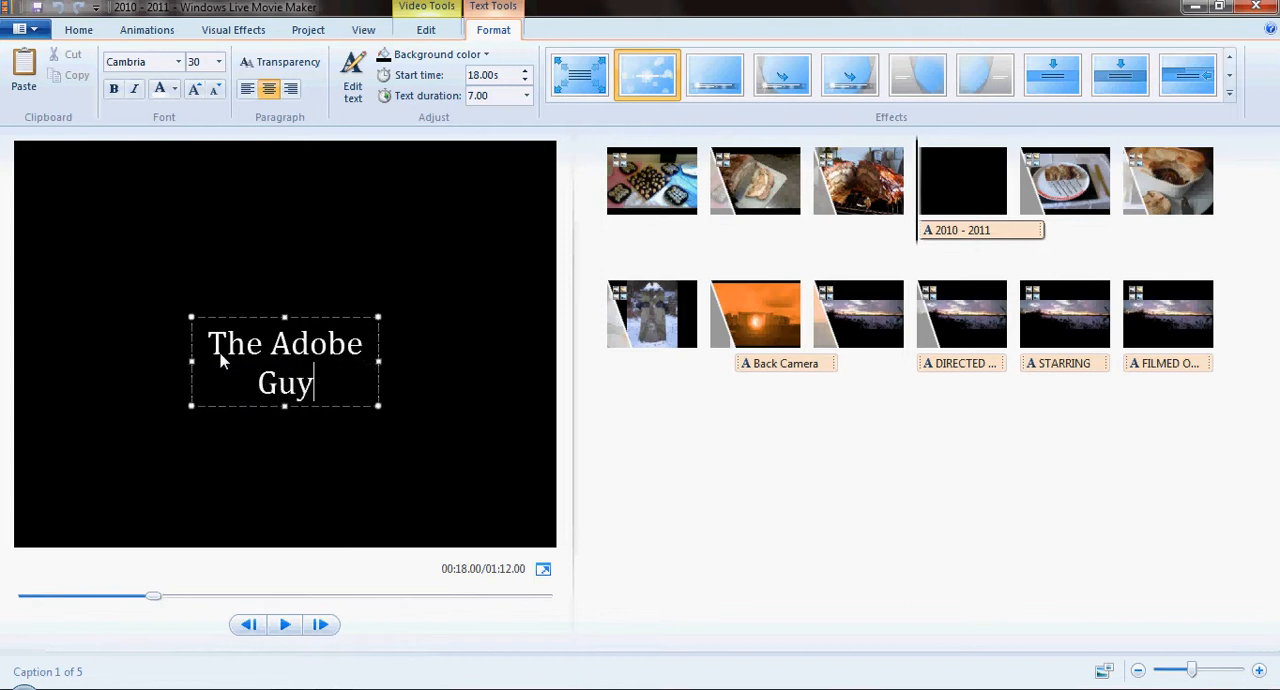
key(Return)
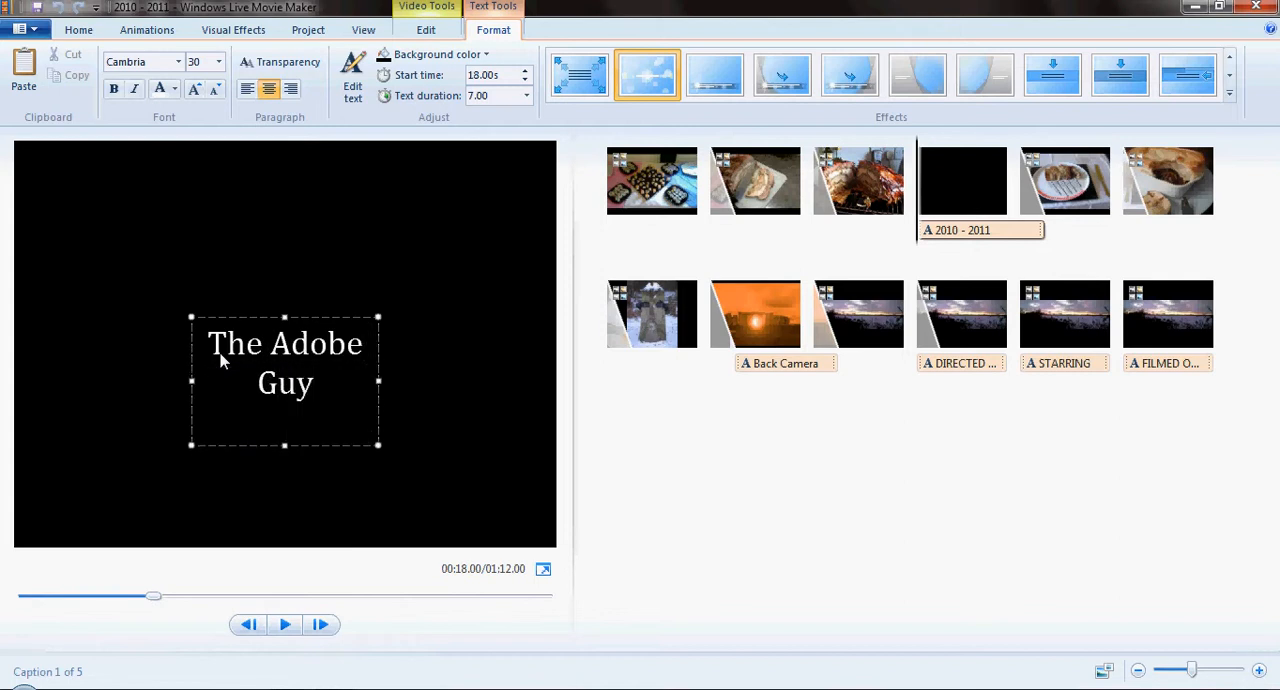
key(BackSpace)
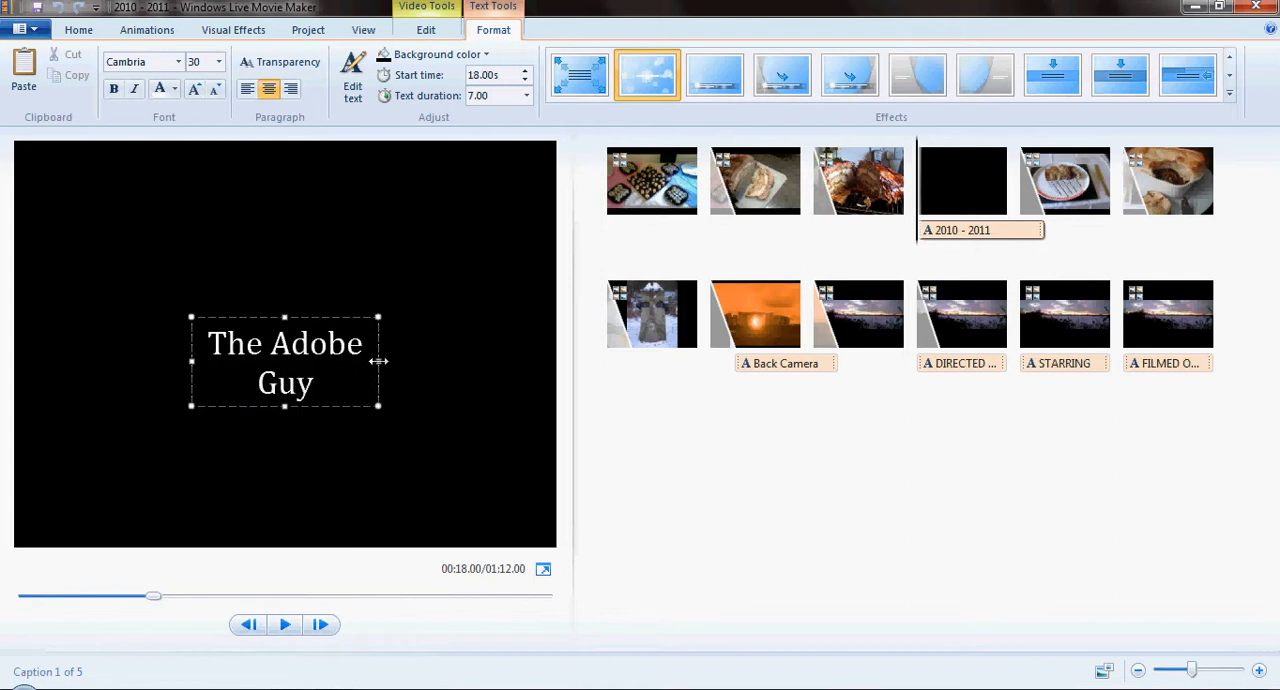
- Widen the title's text box on both sides so the text fits on one line, and preview the title
drag(378, 361, 428, 362)
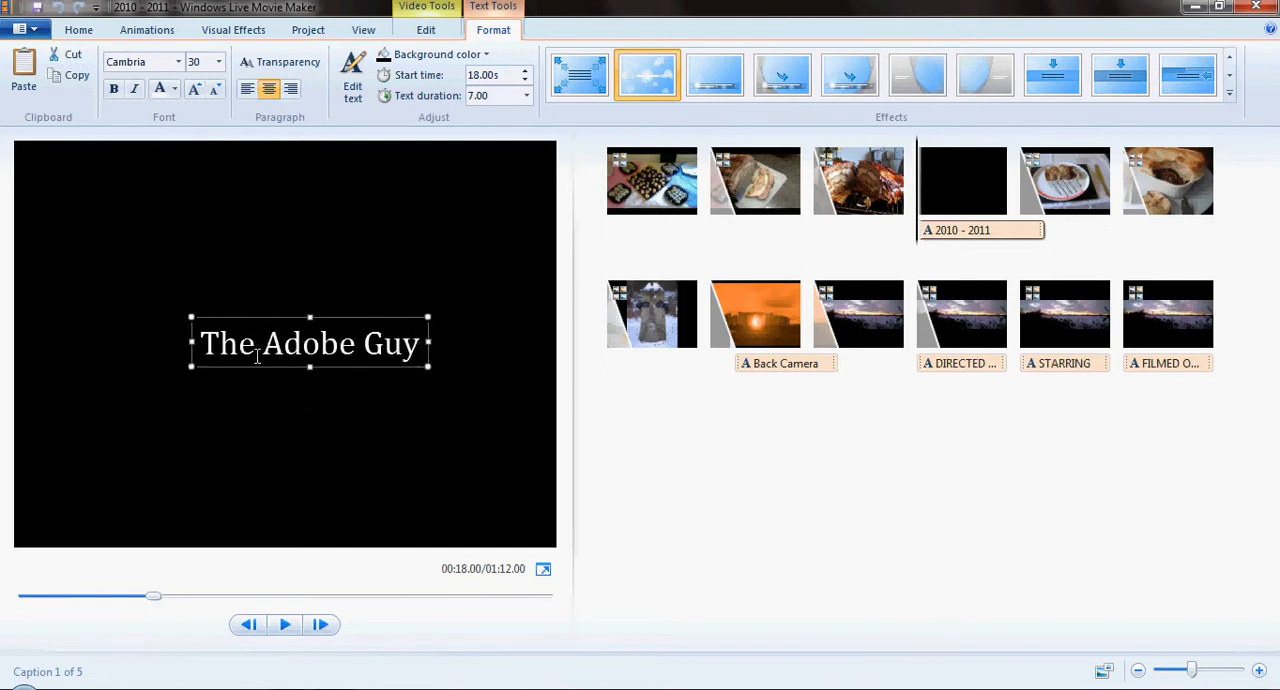
drag(189, 342, 163, 352)
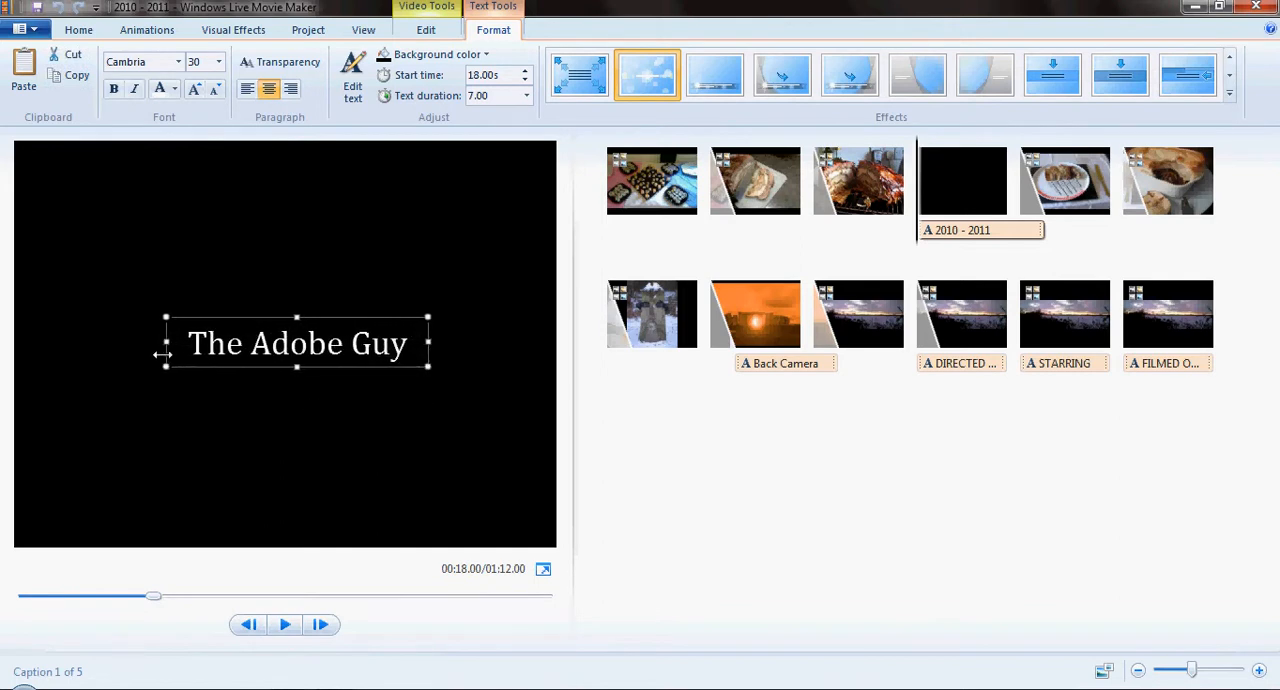
click(286, 625)
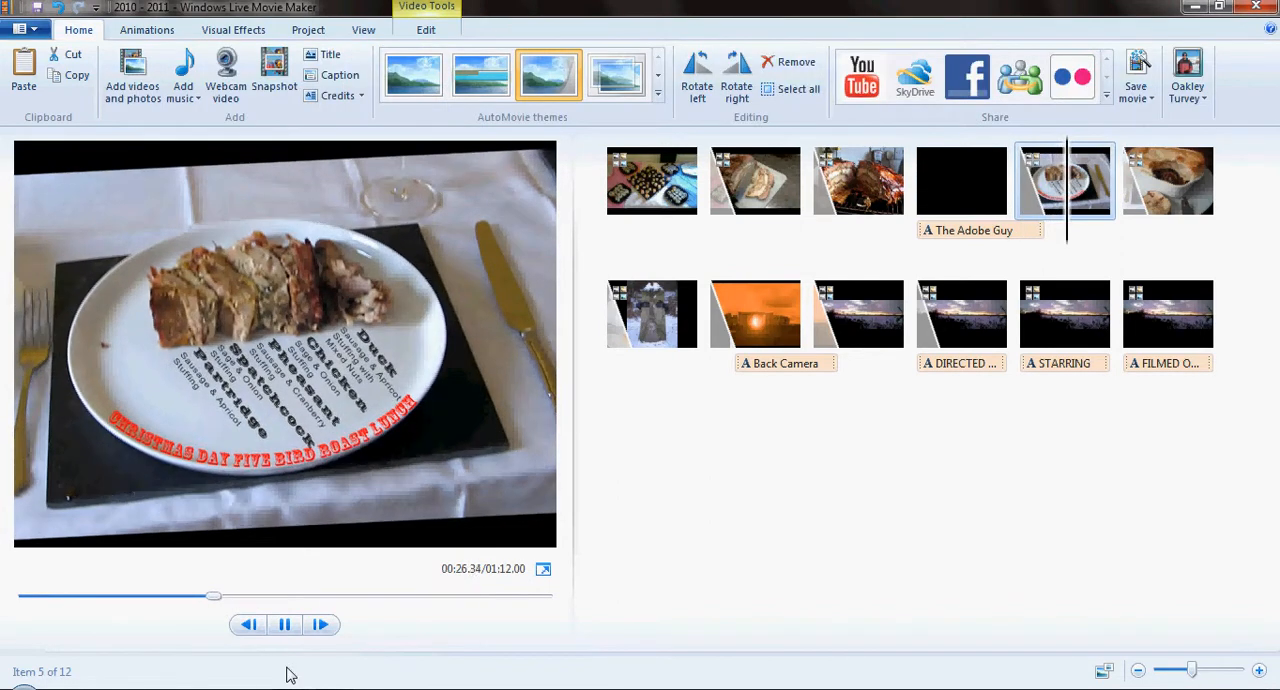
click(284, 624)
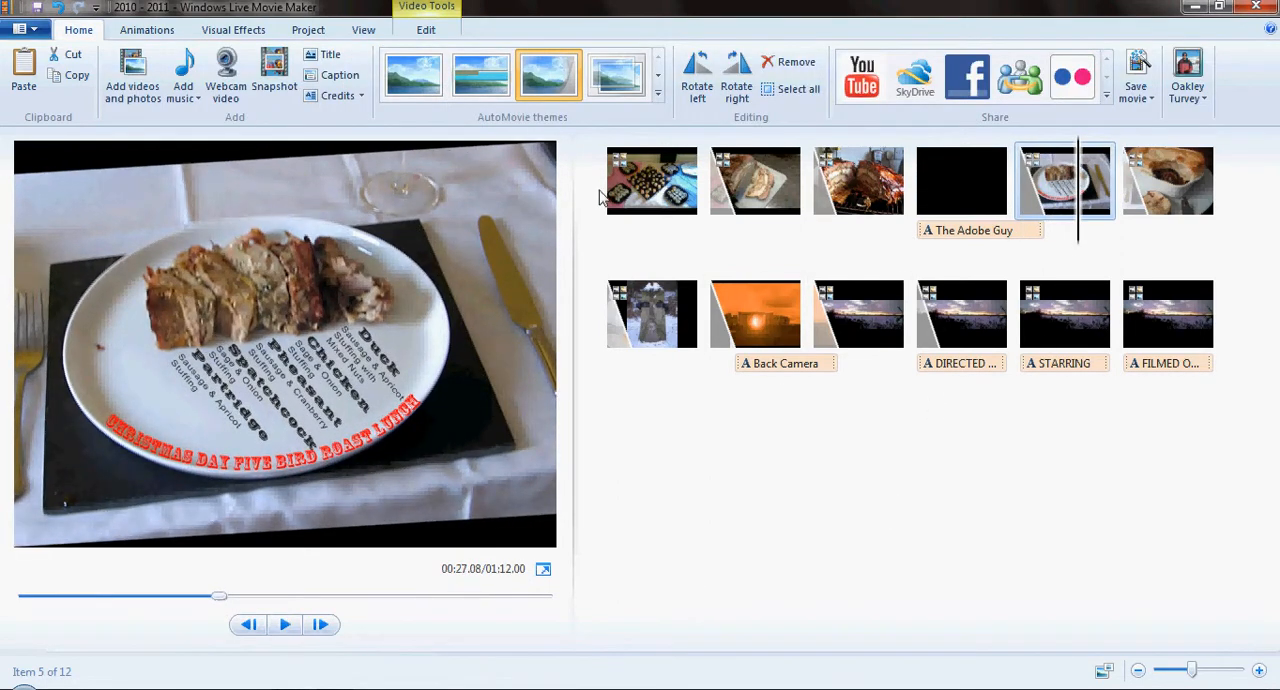
- Set the movie back to no AutoMovie theme and delete the title clip at its start
click(555, 90)
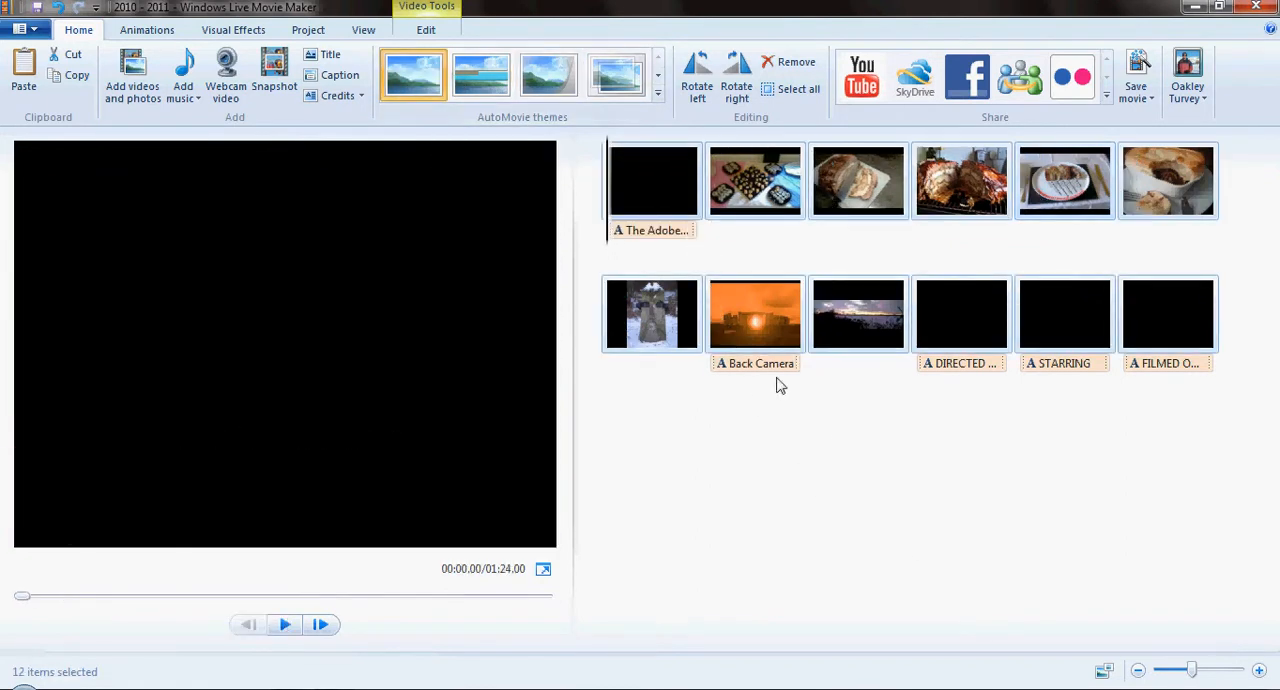
click(656, 168)
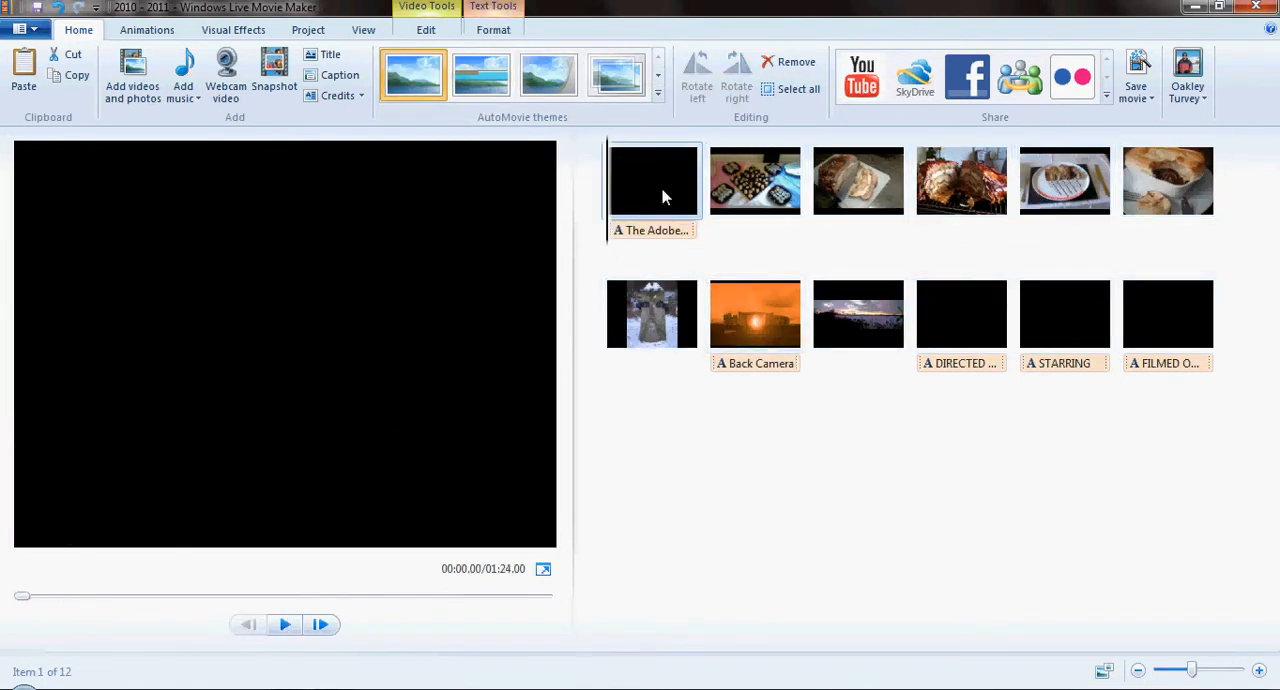
key(Delete)
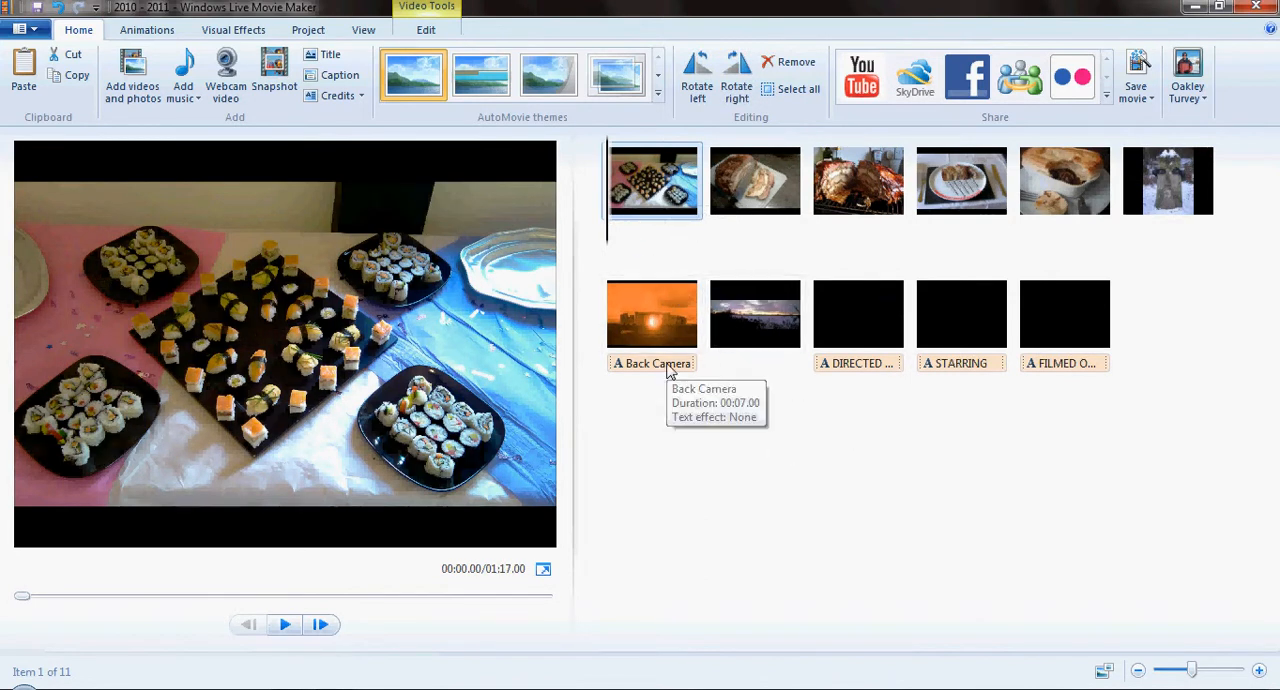
- Delete the Back Camera caption from the Stonehenge photo and undo the deletion
click(669, 368)
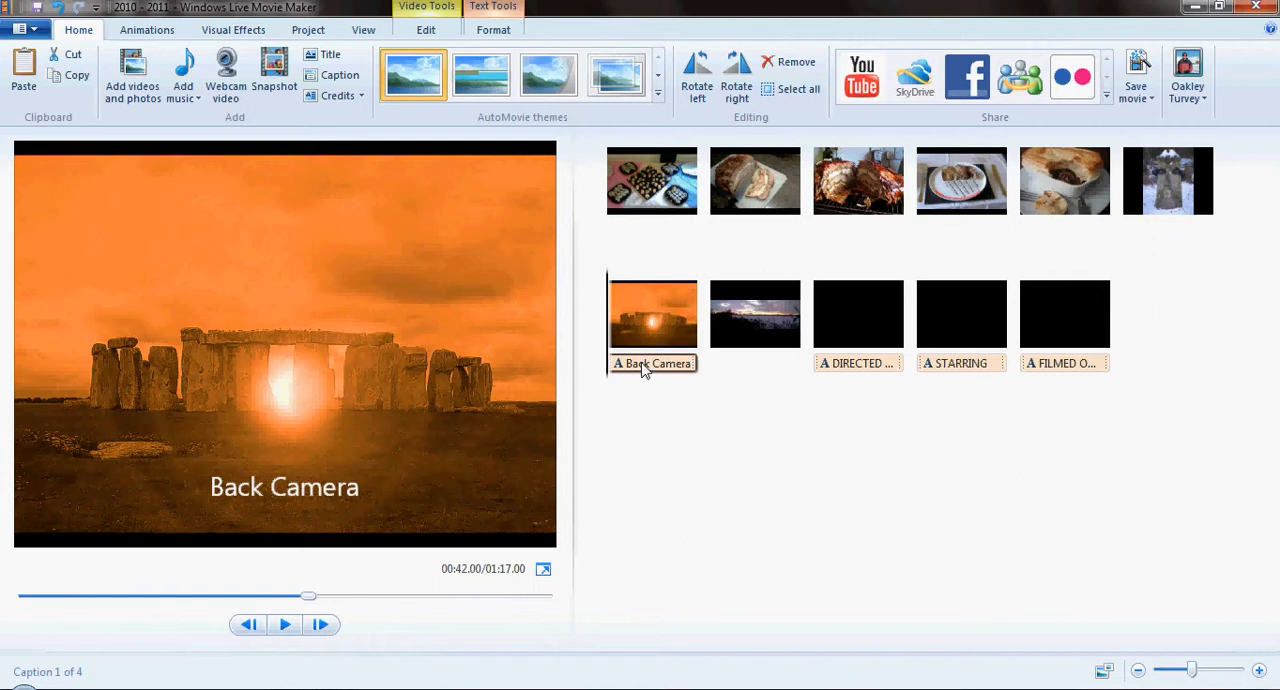
click(672, 318)
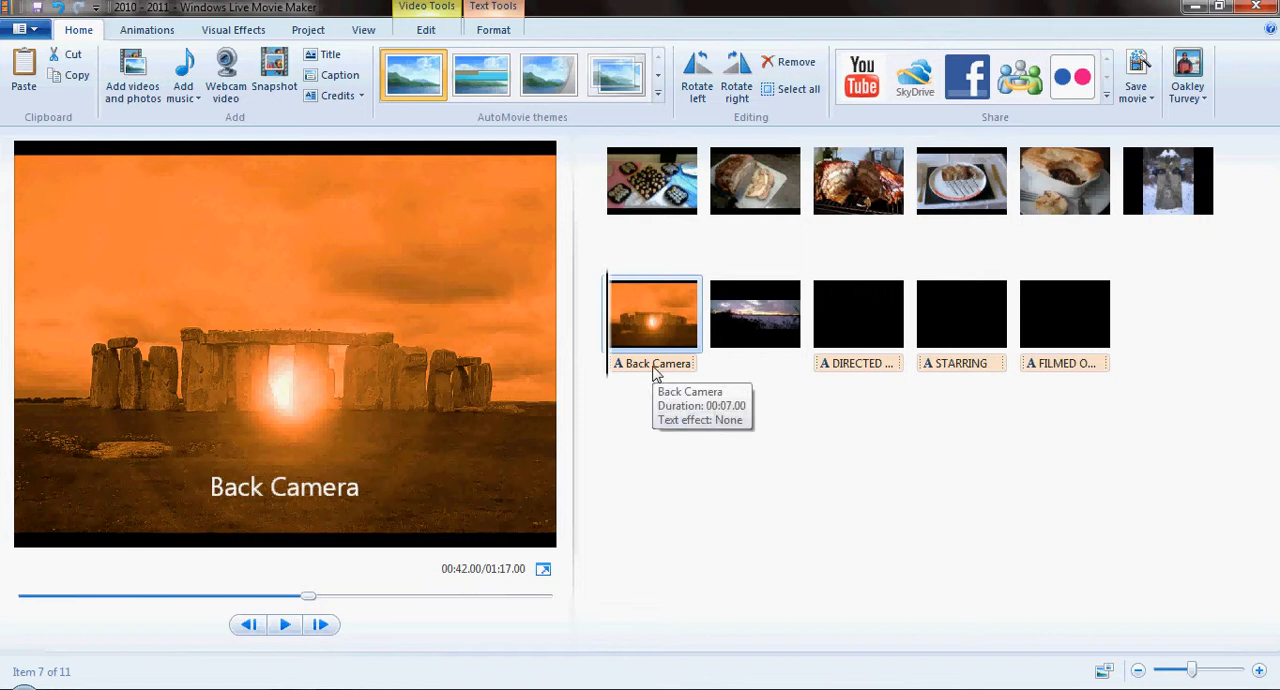
click(655, 366)
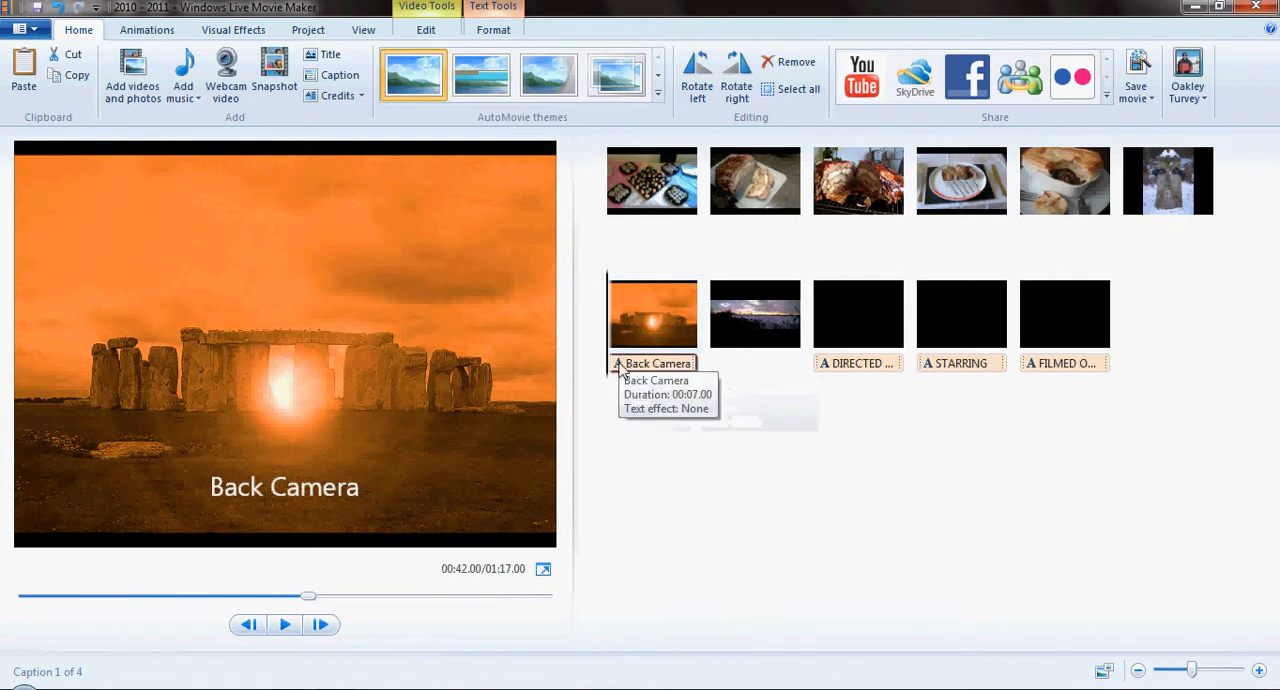
key(Delete)
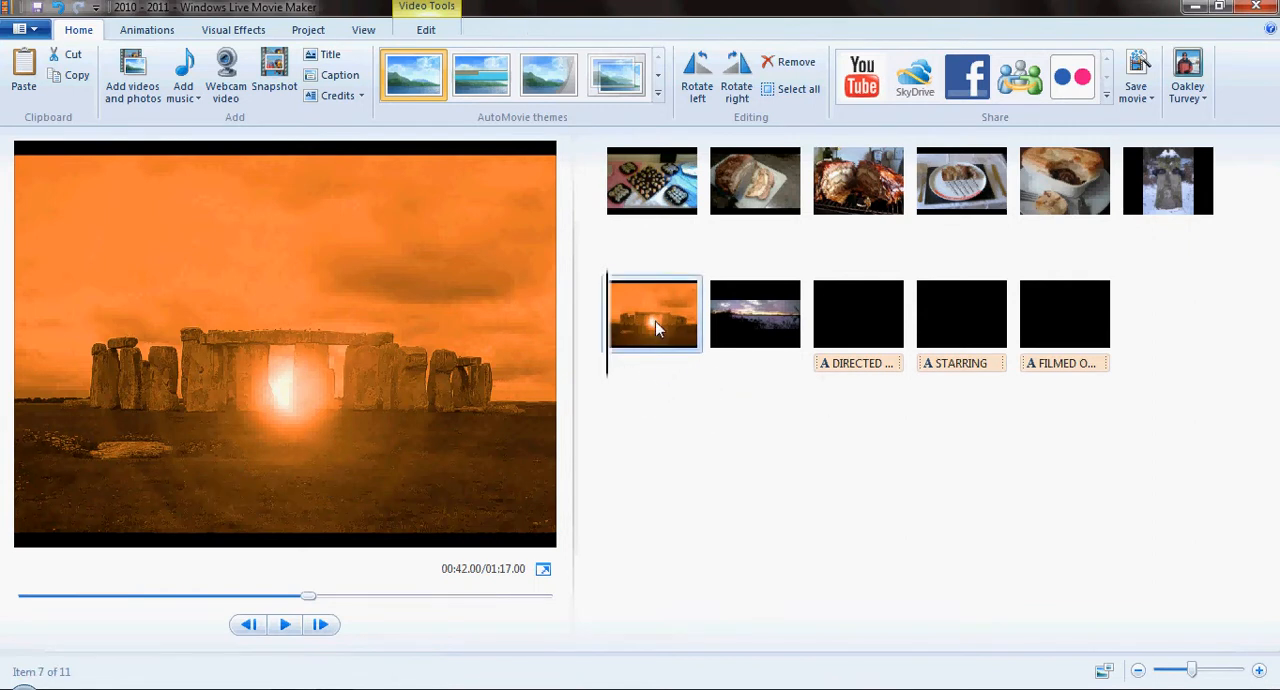
key(ctrl+z)
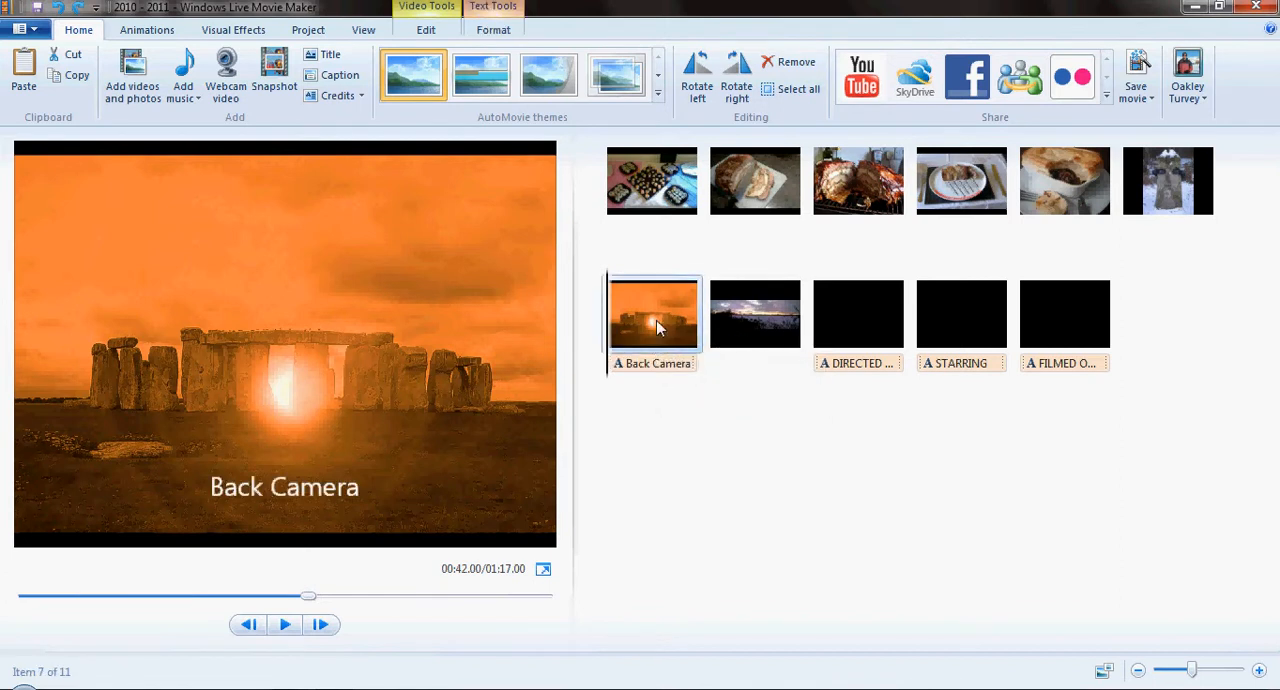
- Delete the Stonehenge photo together with its caption
click(656, 328)
key(Delete)
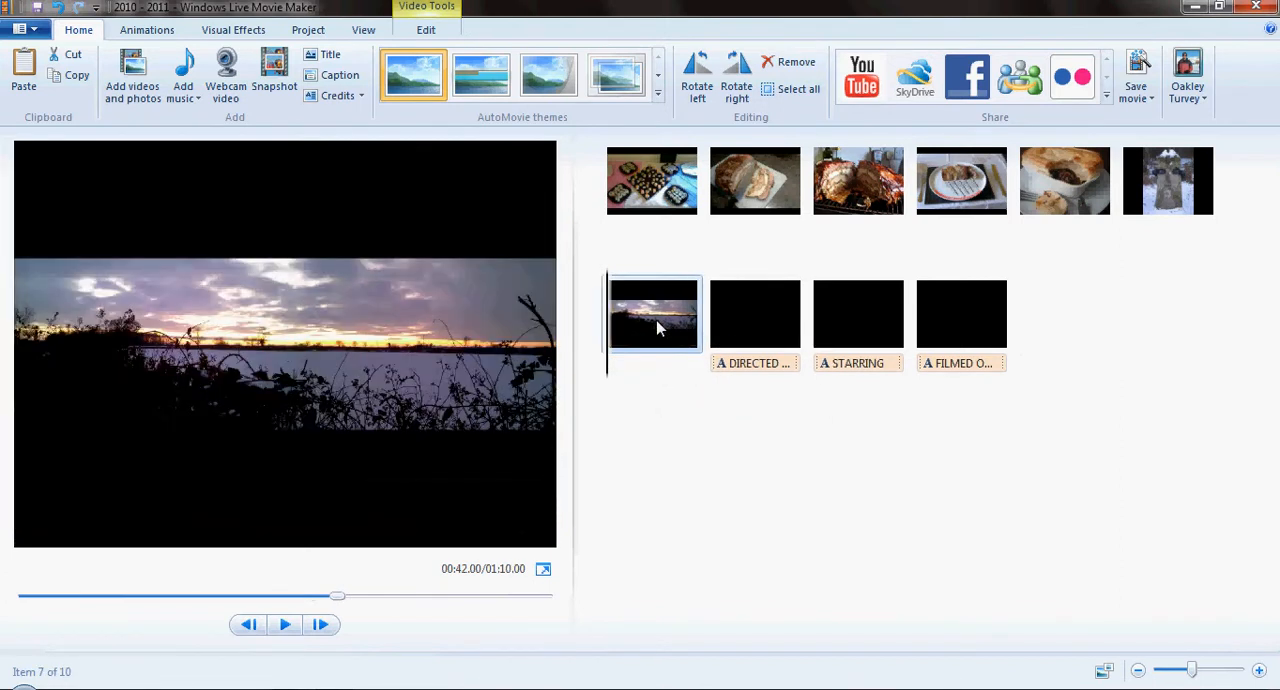
- Undo the deletion of the Stonehenge photo and delete only its Back Camera caption
key(ctrl+z)
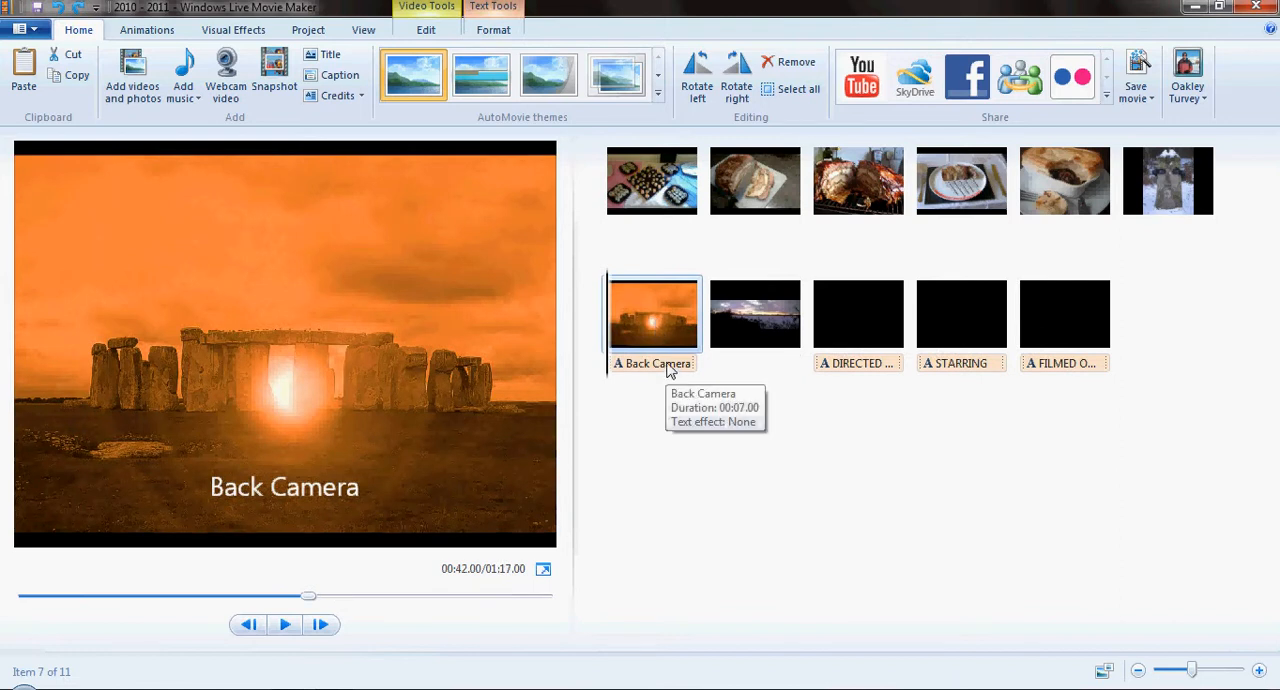
click(669, 376)
key(Delete)
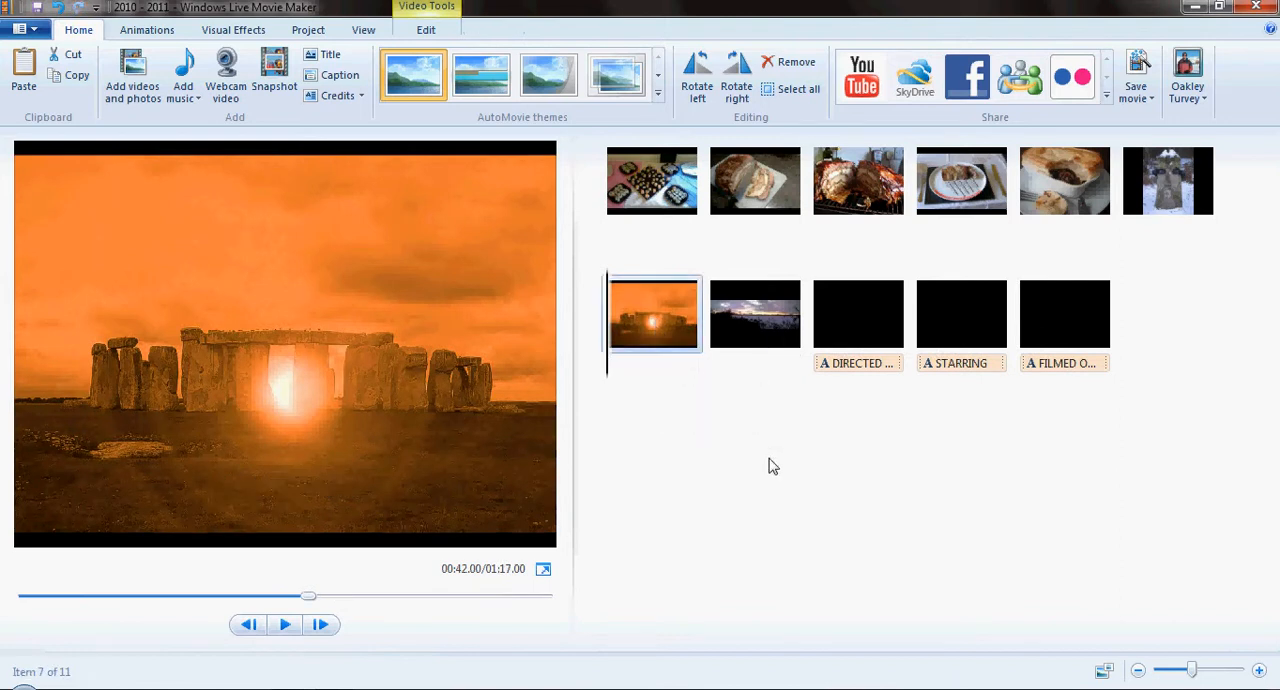
- Look through the three closing credit clips and their captions, and preview the credits from the DIRECTED BY clip
click(845, 323)
click(980, 331)
click(1063, 323)
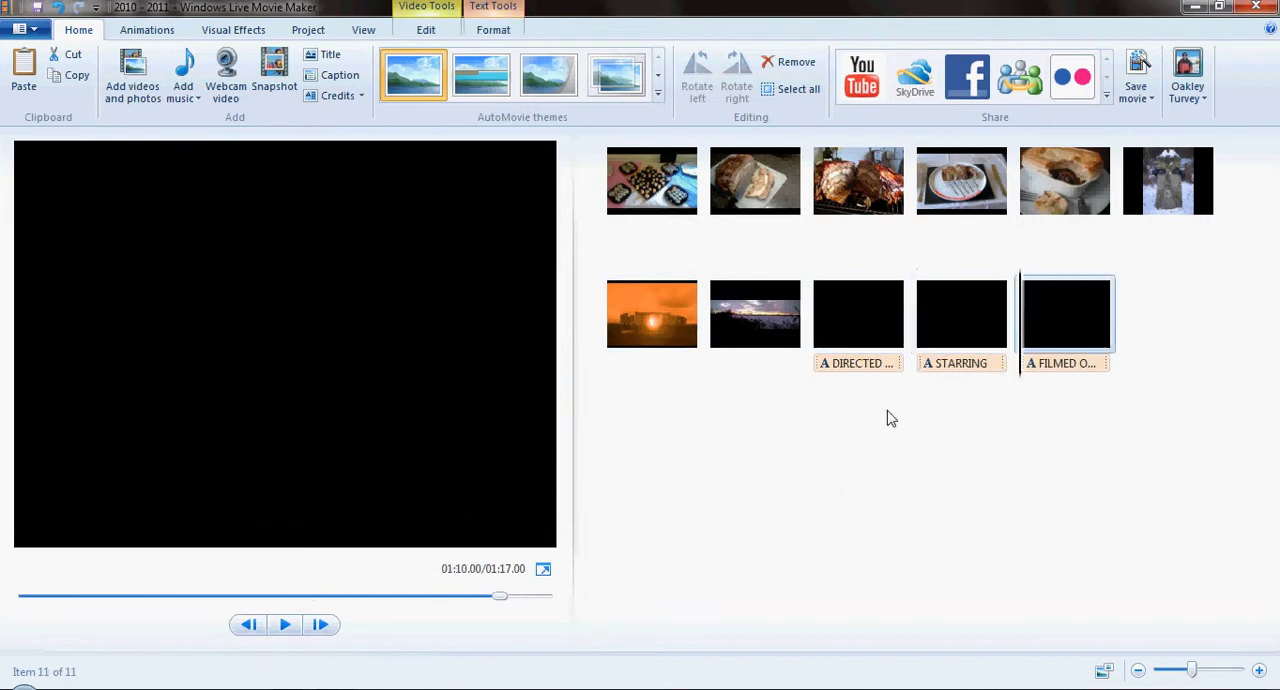
click(866, 366)
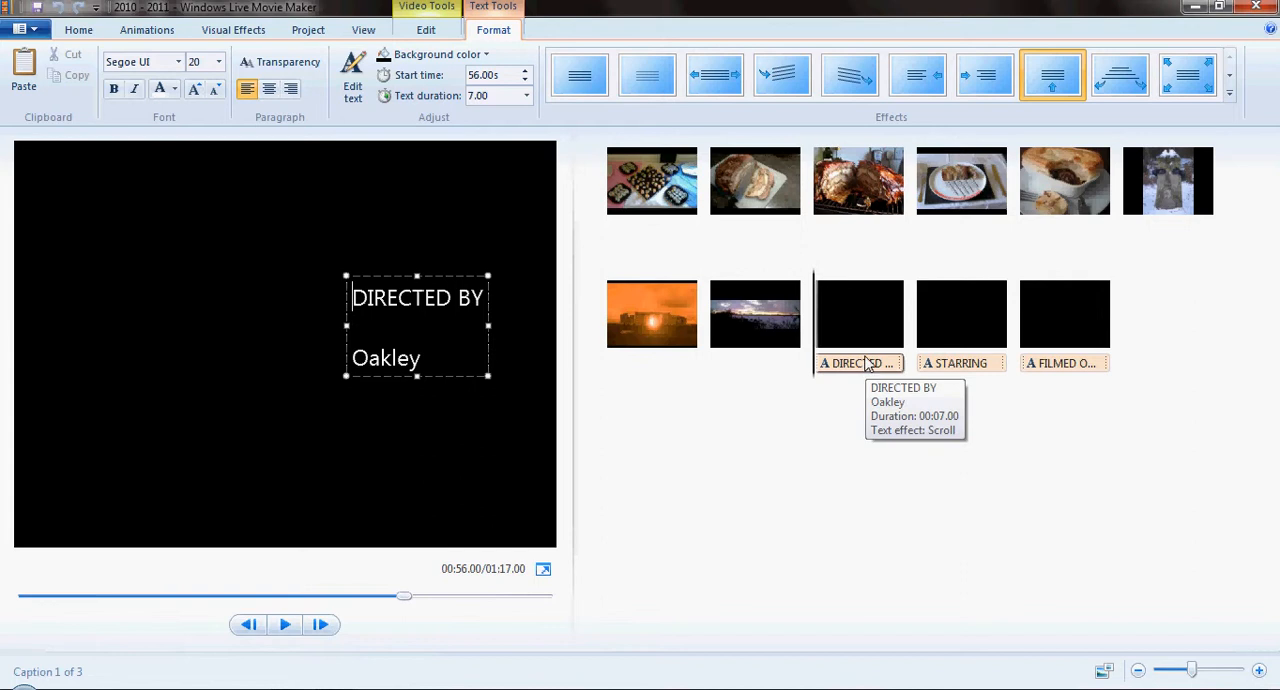
click(966, 364)
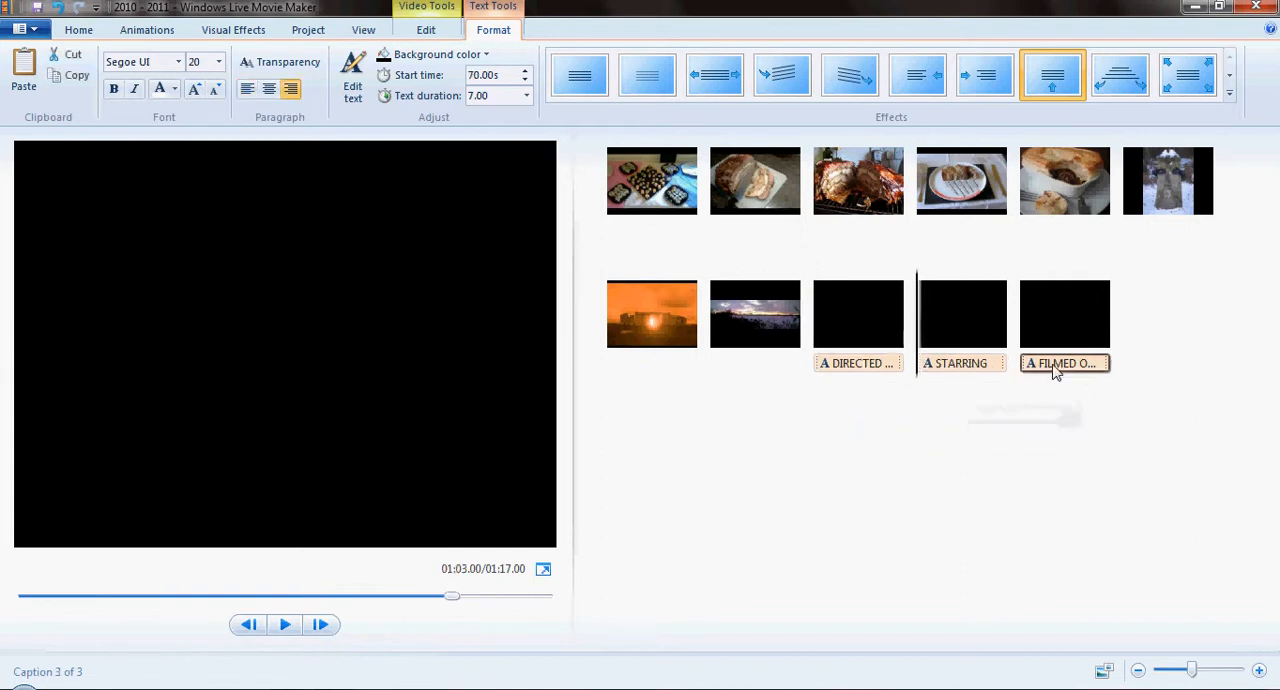
click(1052, 365)
click(823, 316)
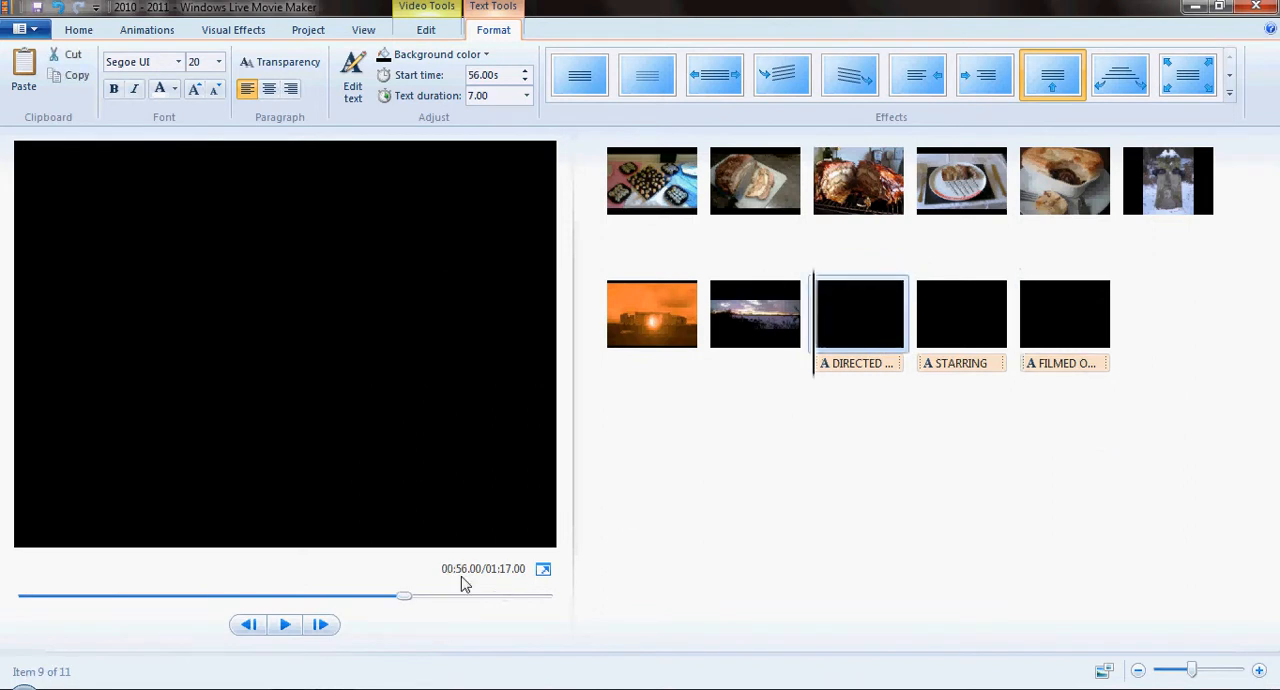
click(285, 624)
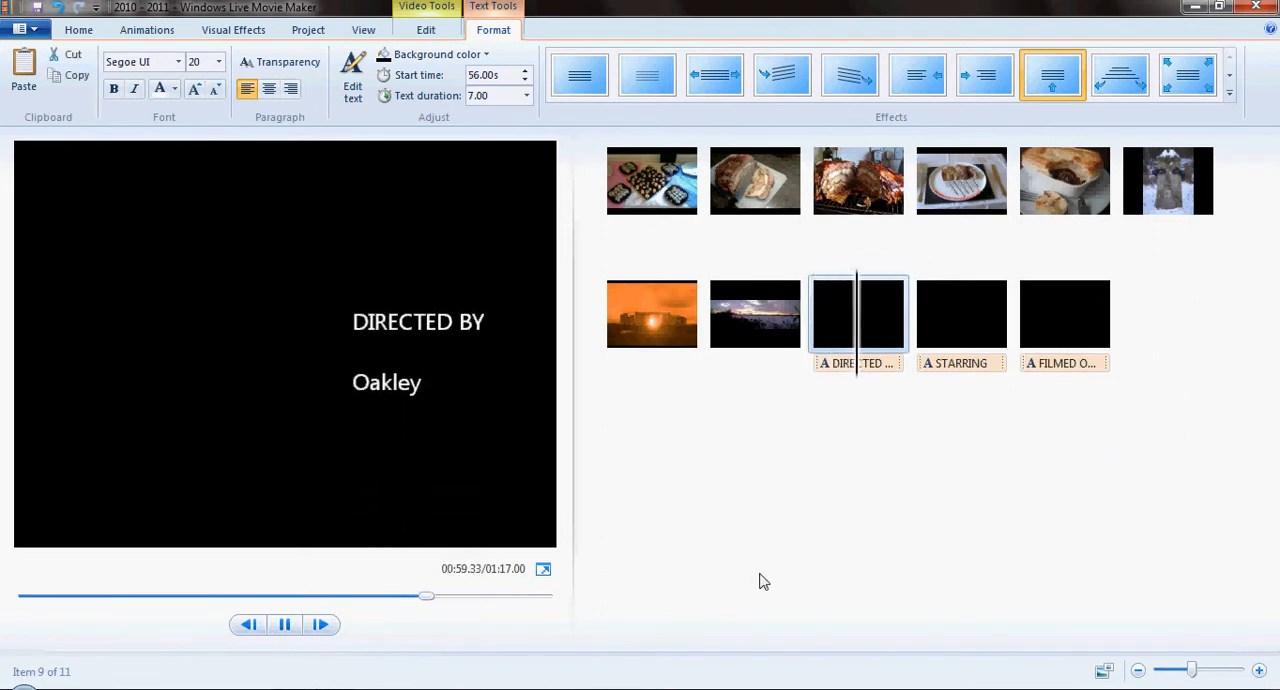
click(287, 630)
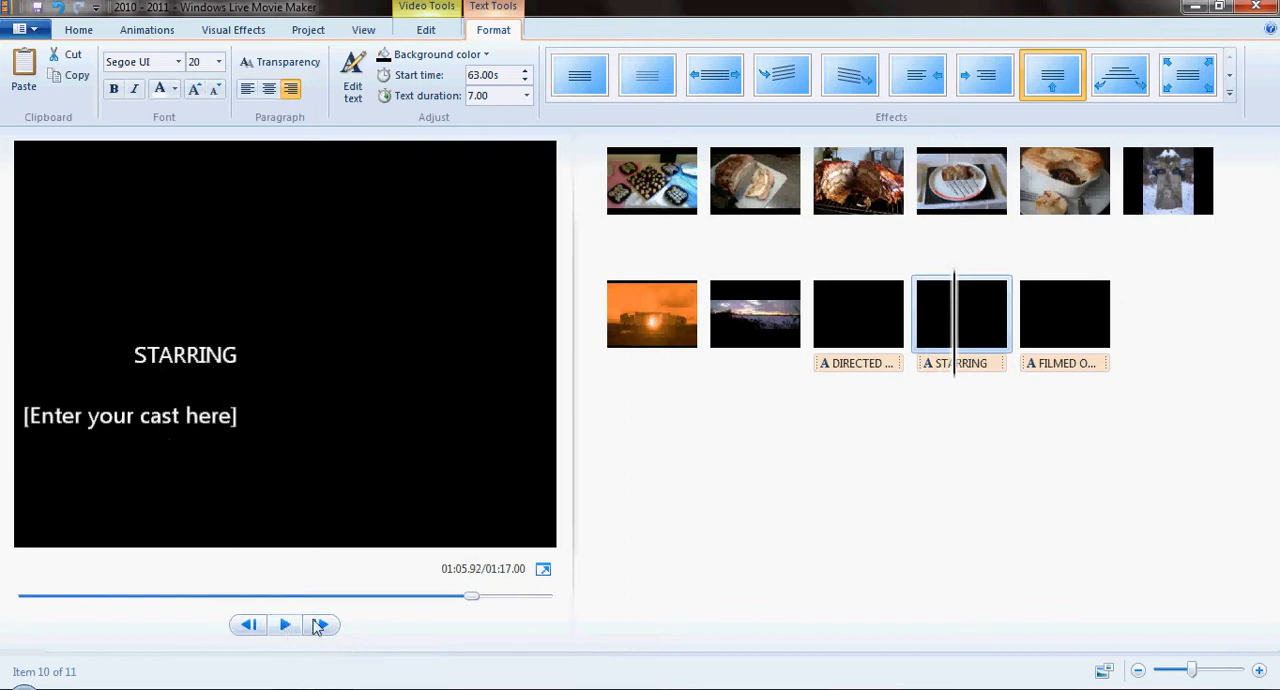
- Replace the cast placeholder in the STARRING credit with "Me and me" and preview the credit
click(975, 365)
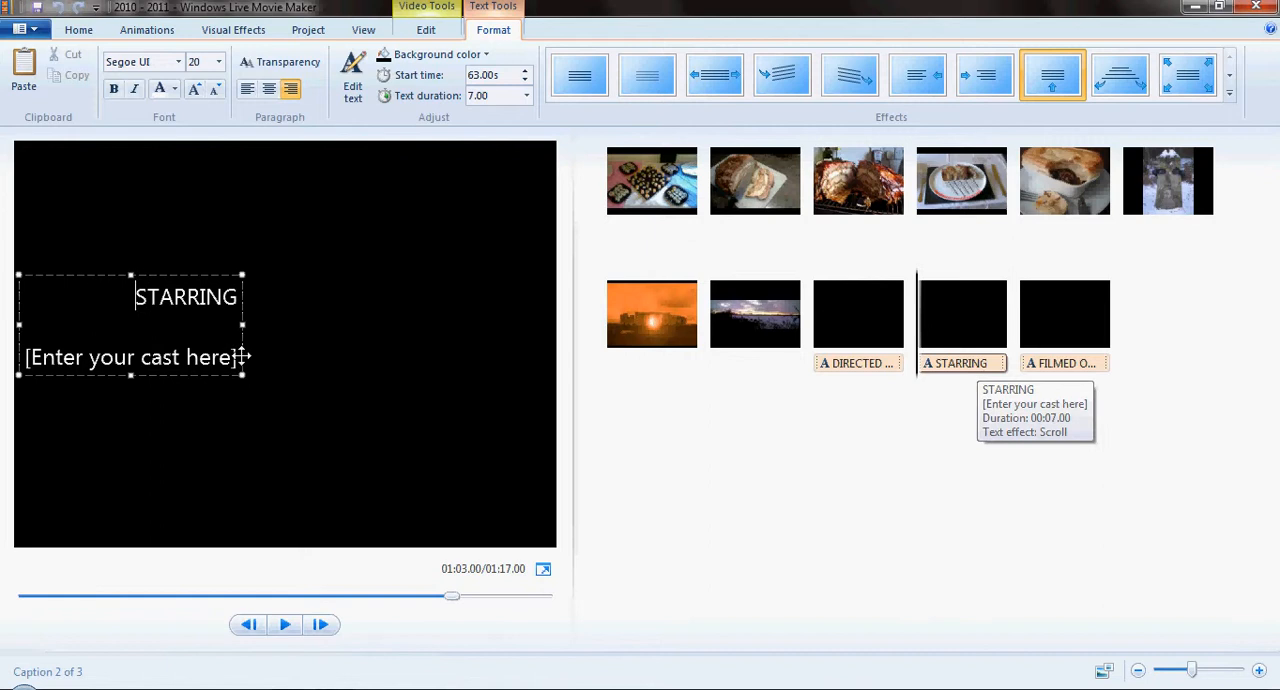
triple_click(209, 356)
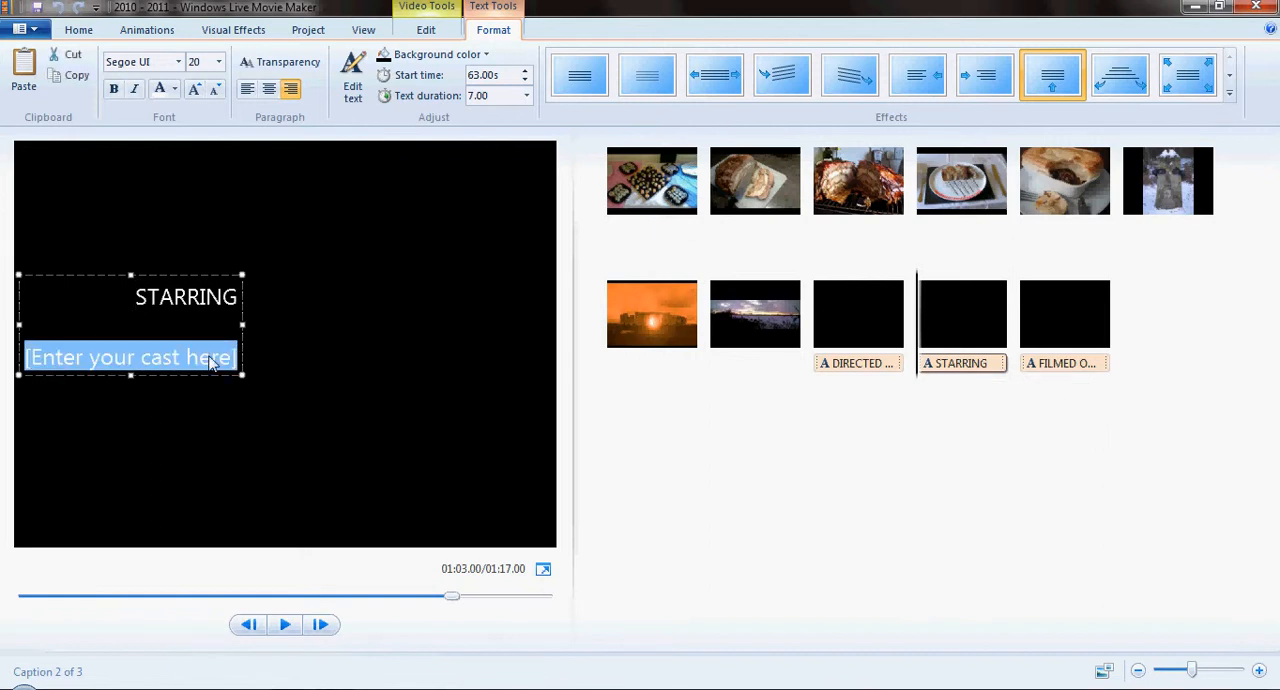
text(M)
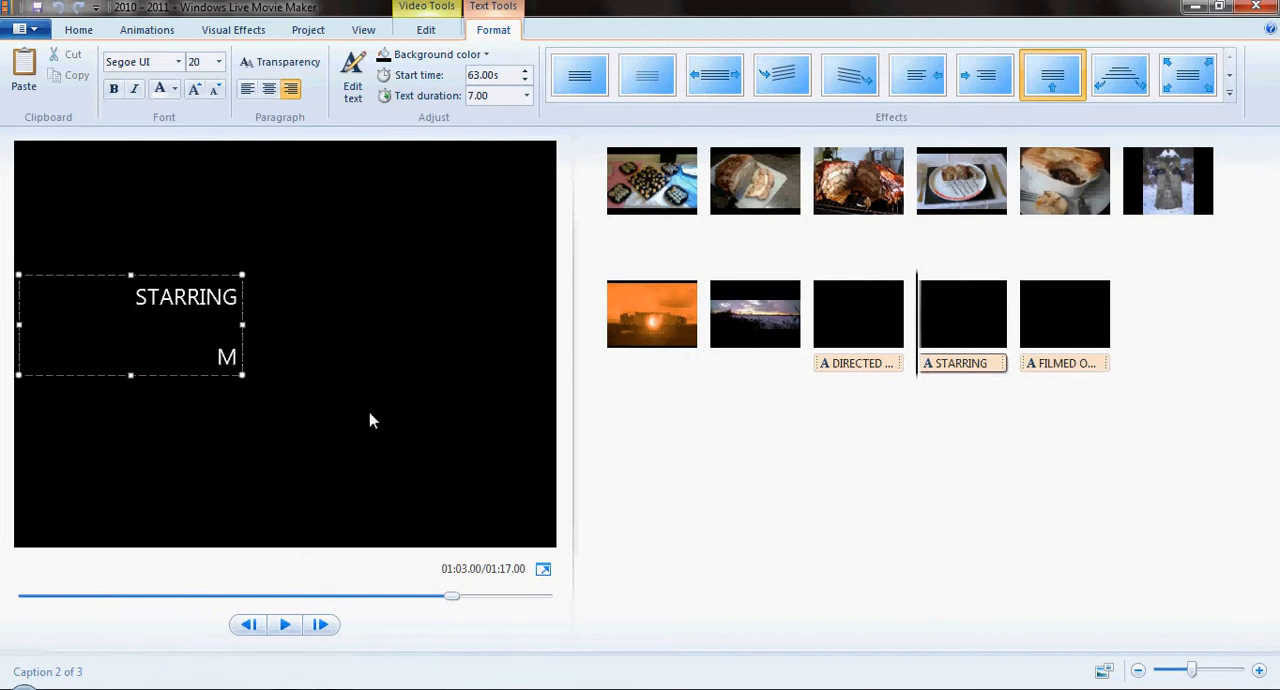
text(e and me)
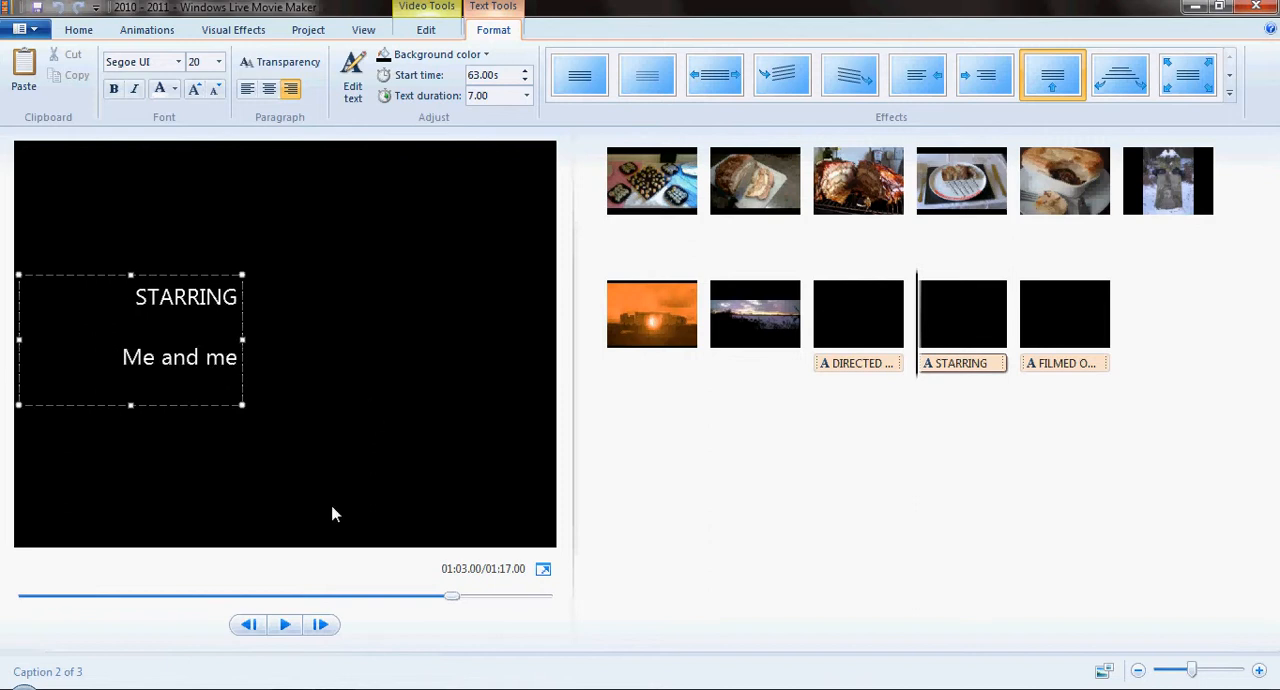
click(285, 624)
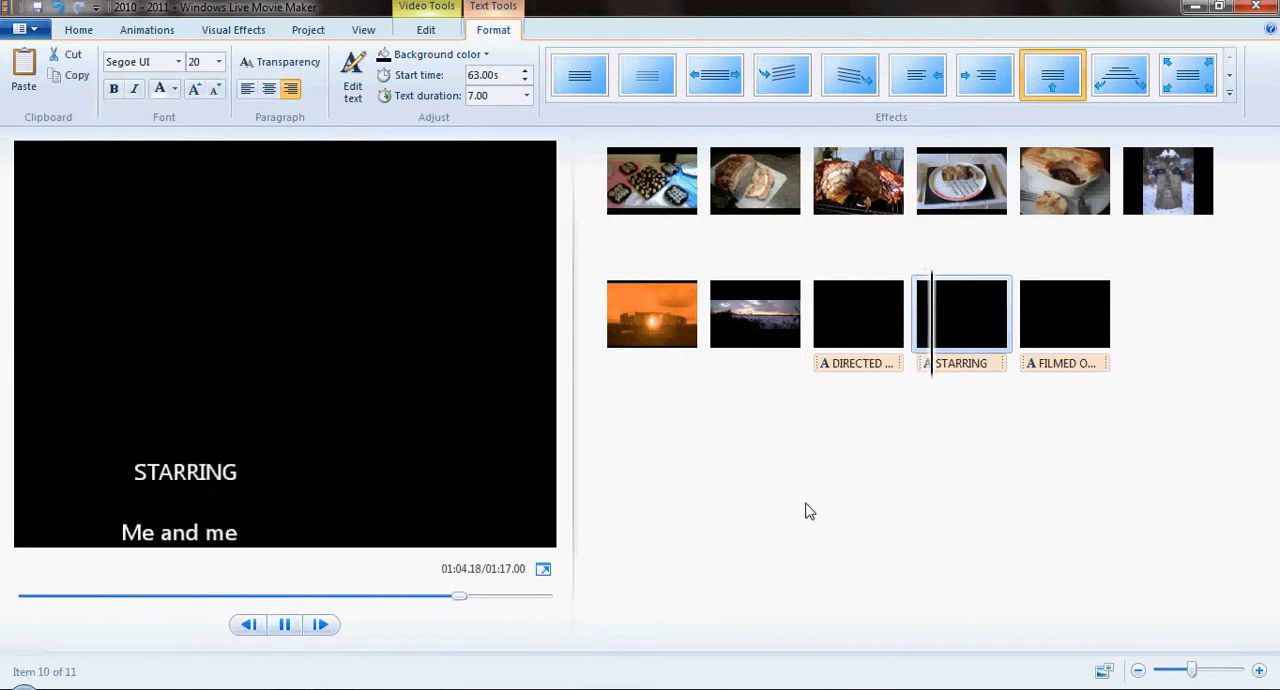
click(286, 626)
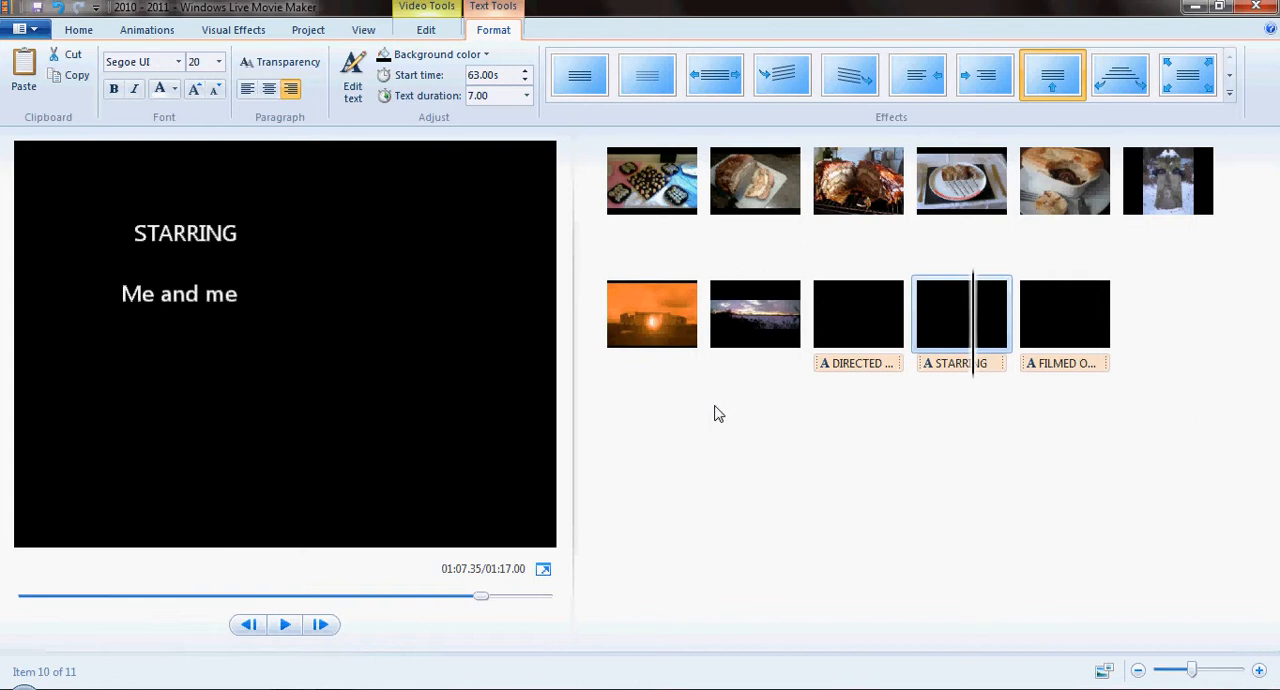
- Add the sample track Maid with the Flaxen Hair as the movie's music and preview it from the beginning
click(82, 32)
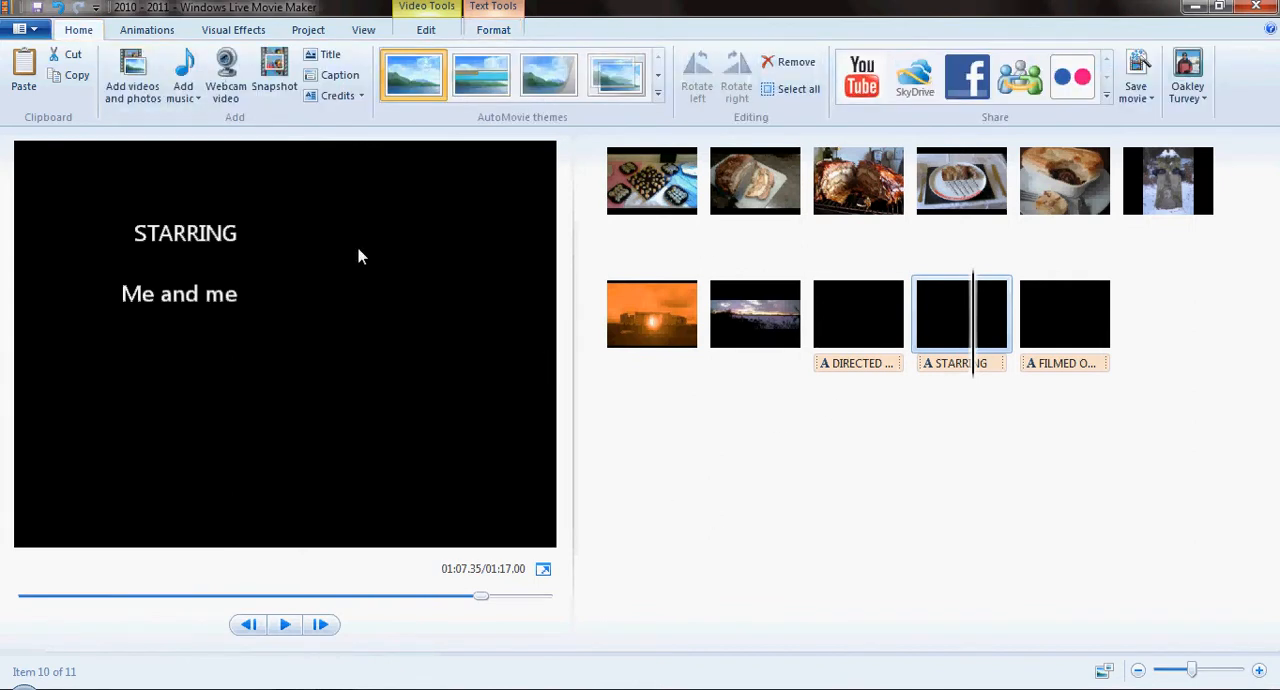
click(183, 72)
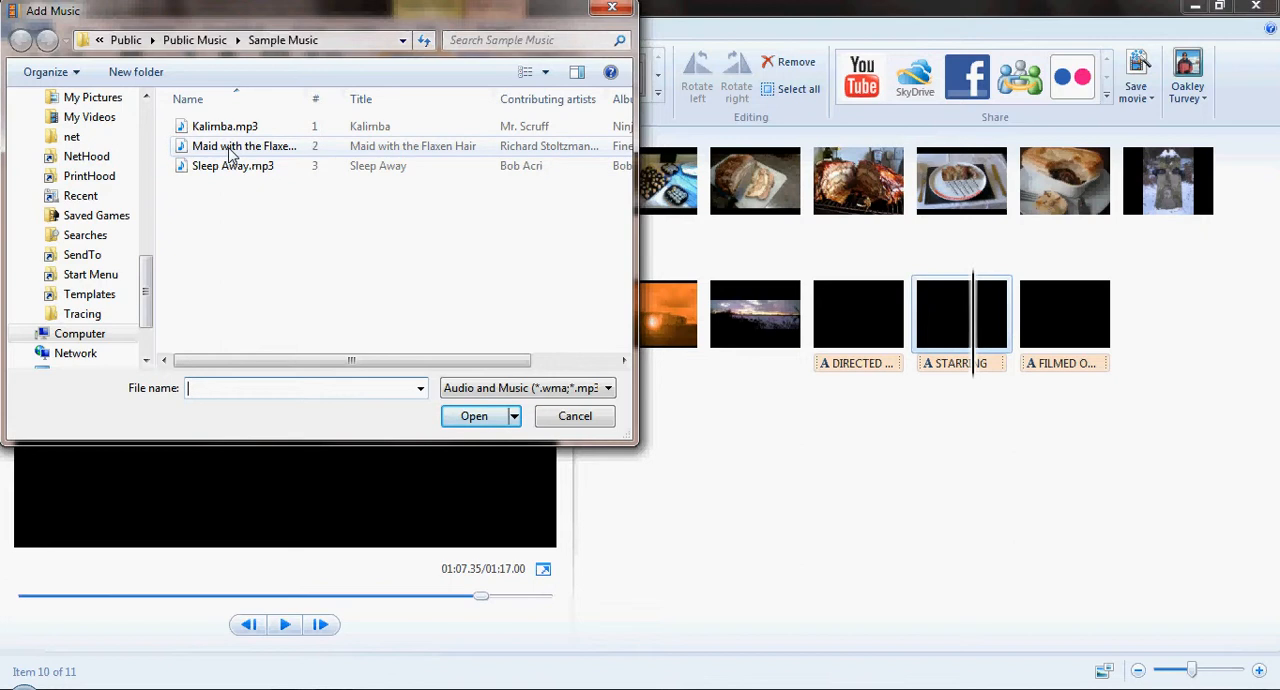
double_click(229, 152)
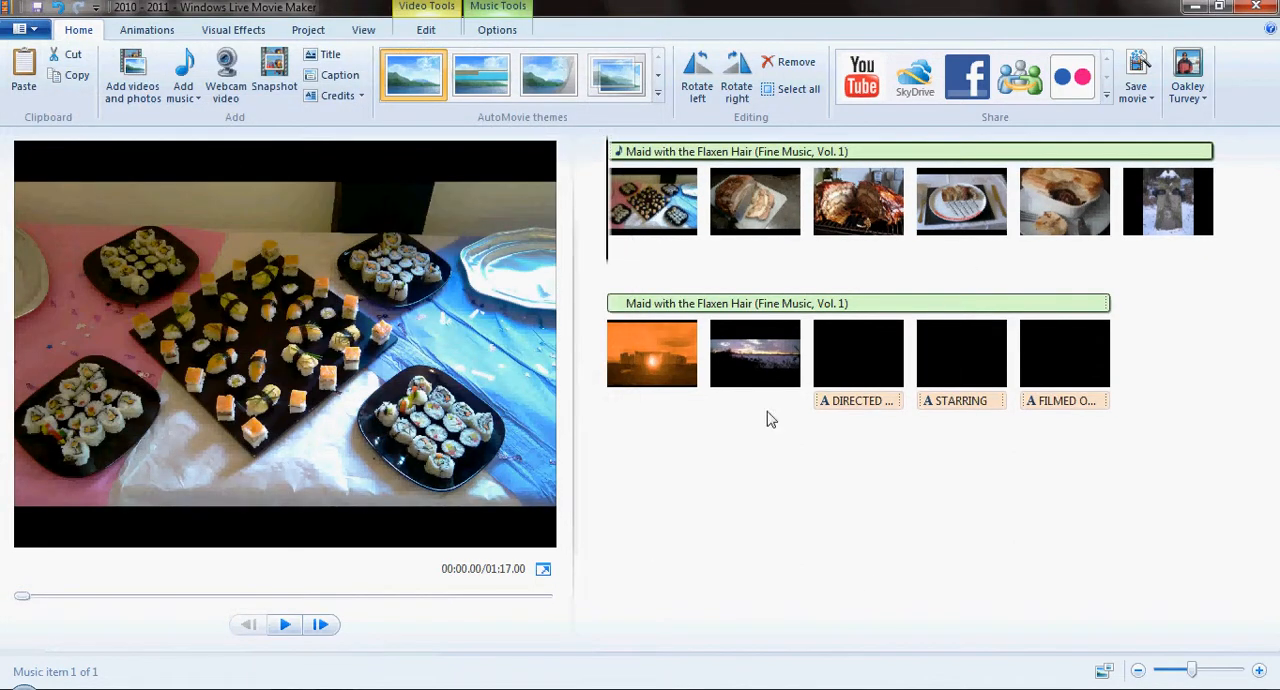
click(285, 628)
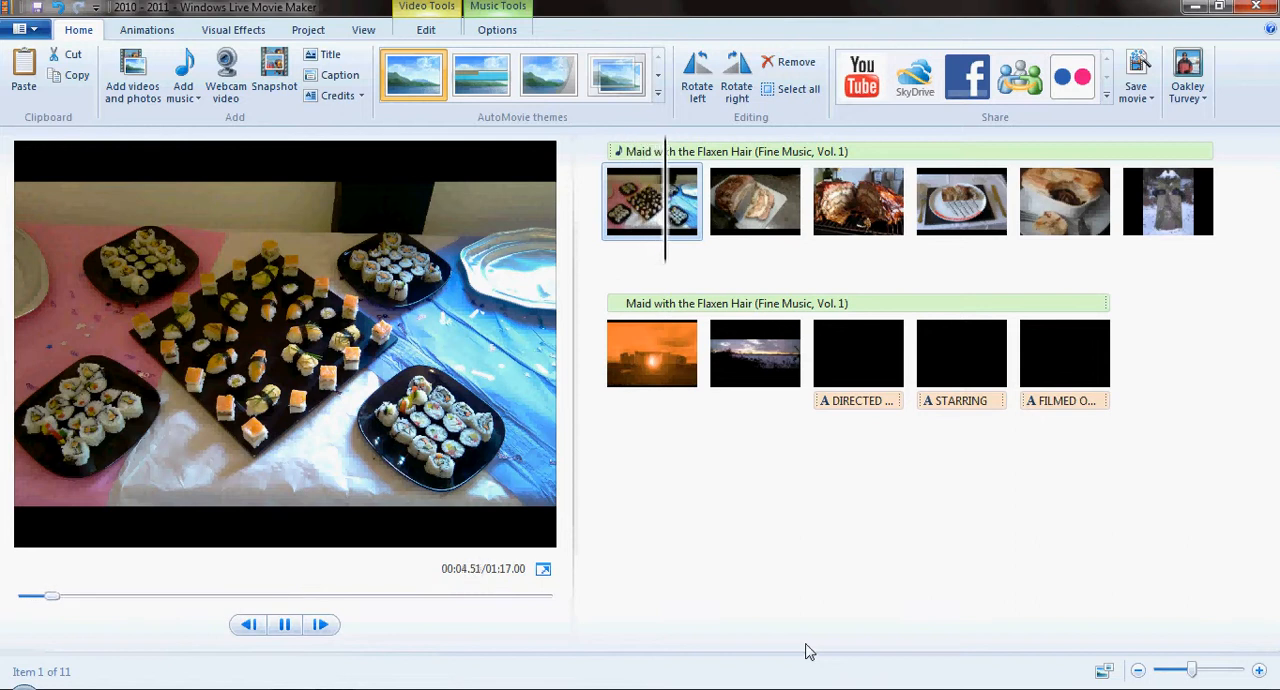
click(285, 626)
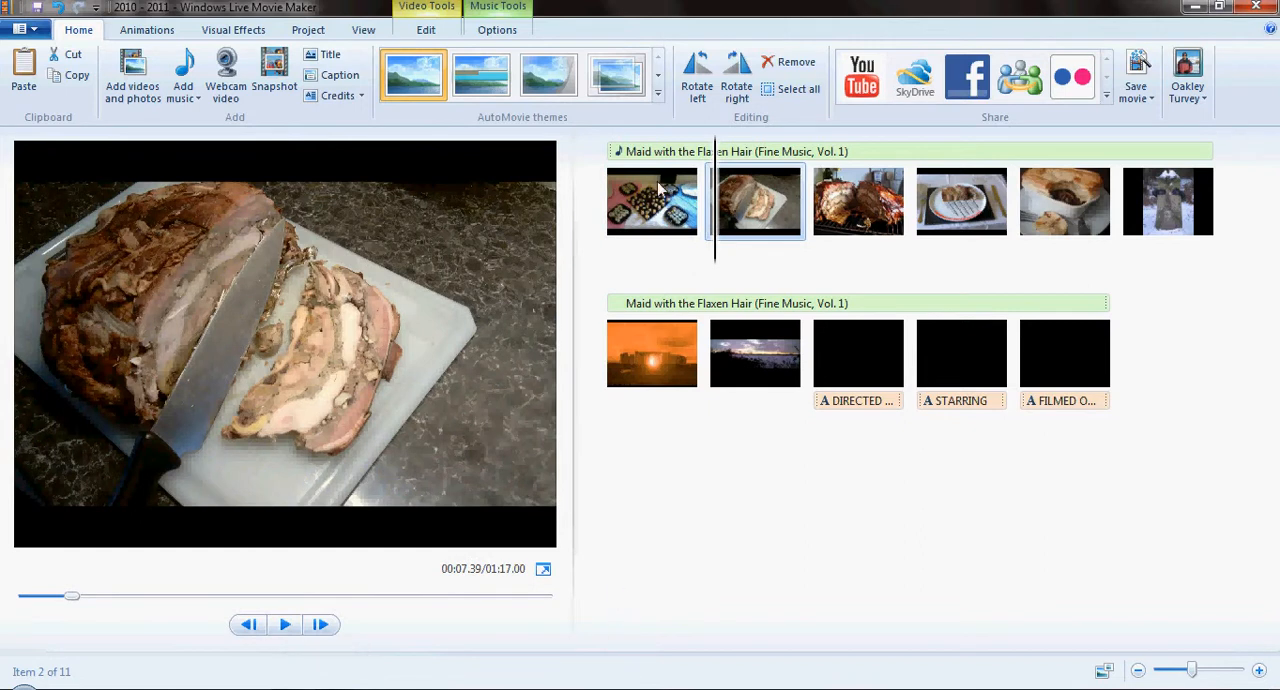
- Try delaying the music's start time in small increments, and set it back to 0 seconds
click(502, 8)
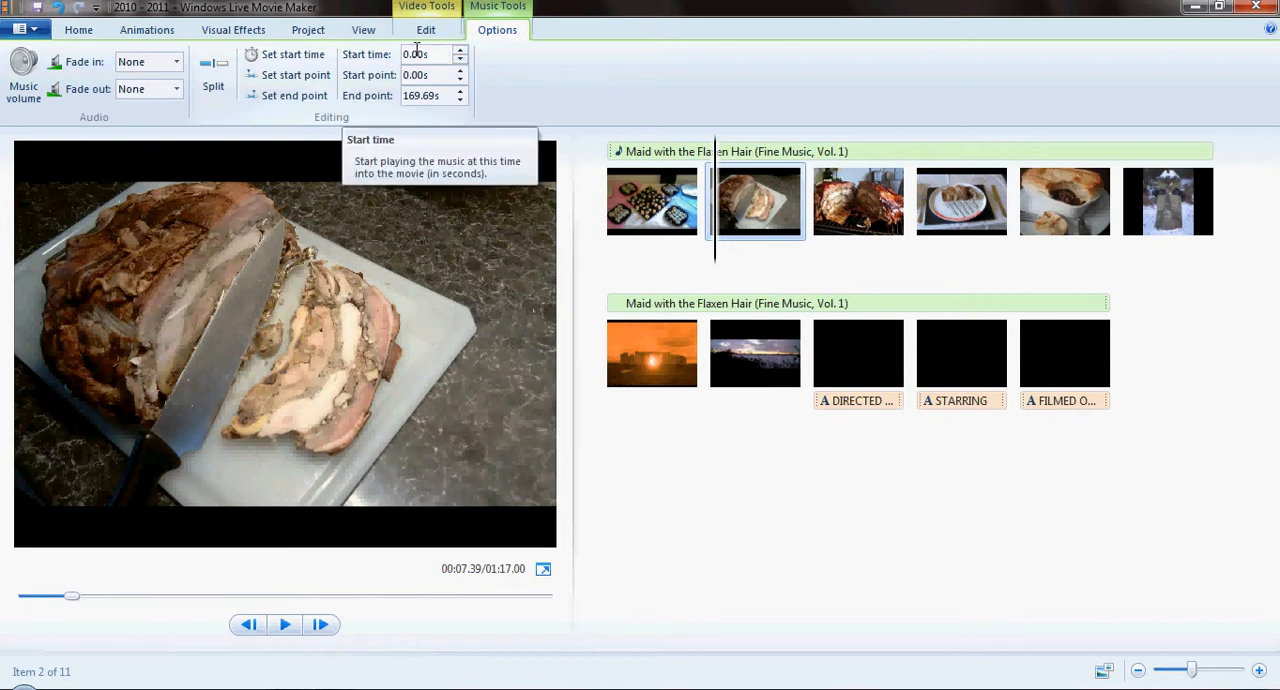
click(461, 51)
click(461, 51)
click(461, 51)
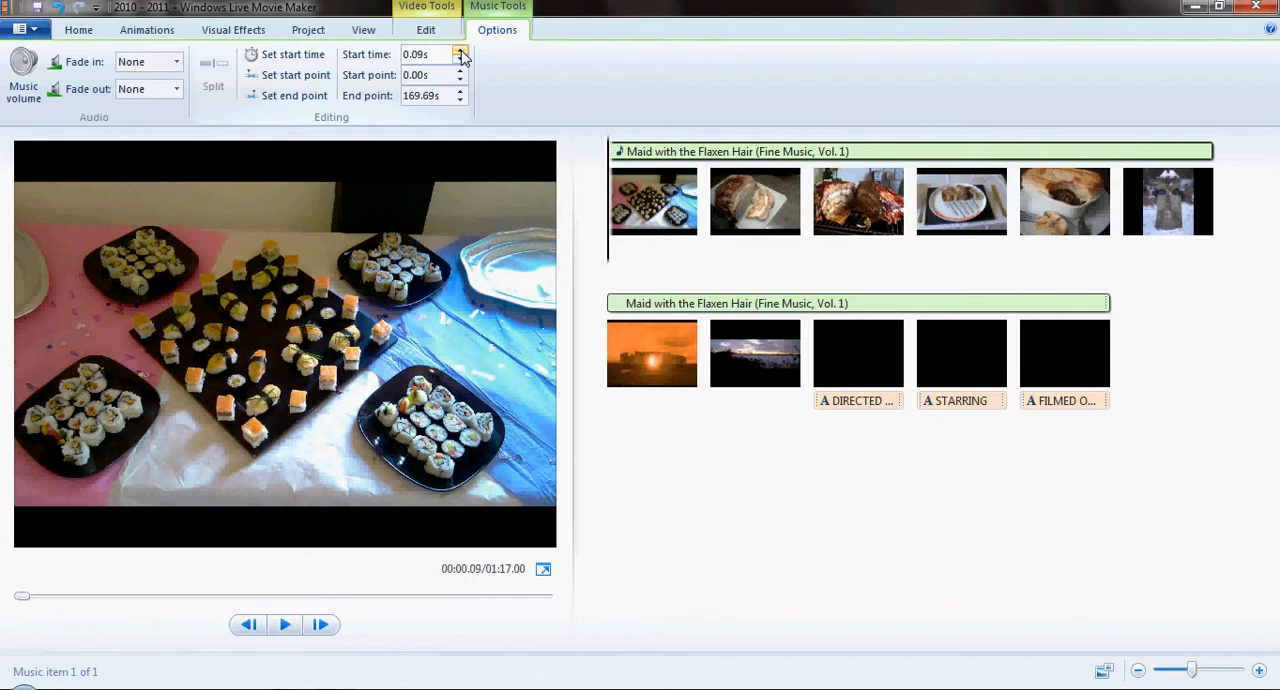
click(461, 51)
click(461, 51)
click(461, 51)
click(461, 51)
click(461, 51)
click(461, 51)
click(461, 51)
click(461, 51)
click(461, 51)
click(461, 51)
click(461, 51)
click(461, 51)
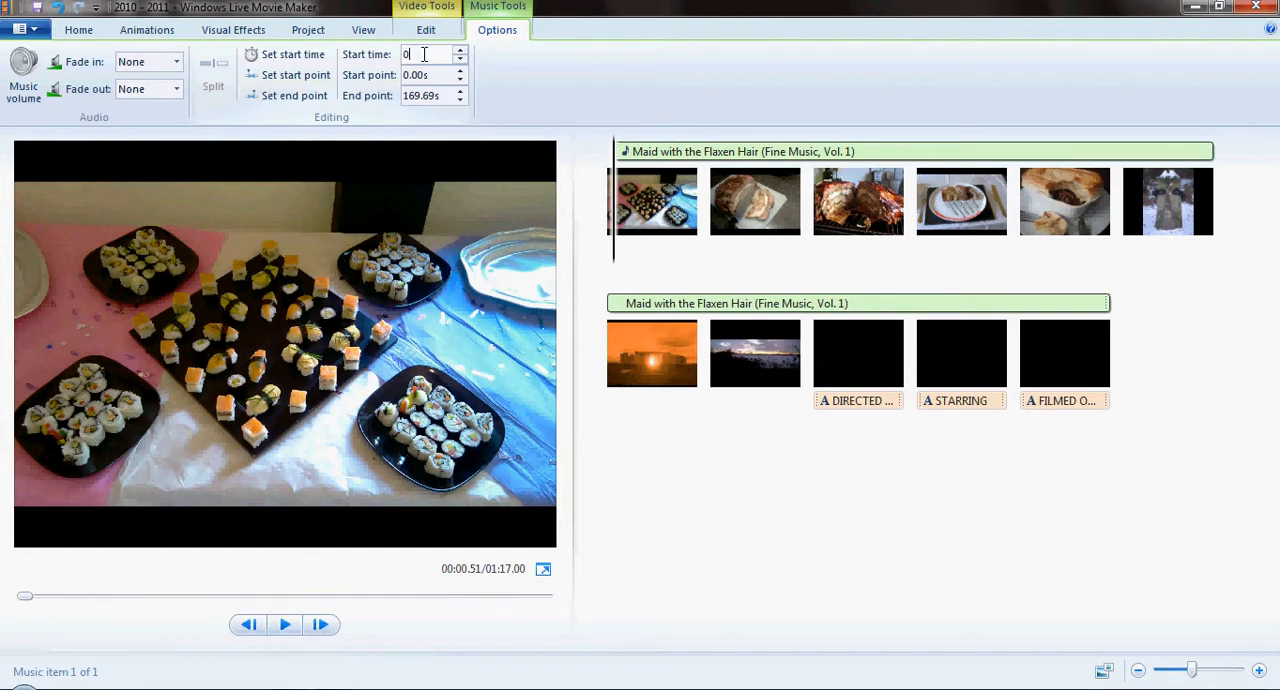
key(Return)
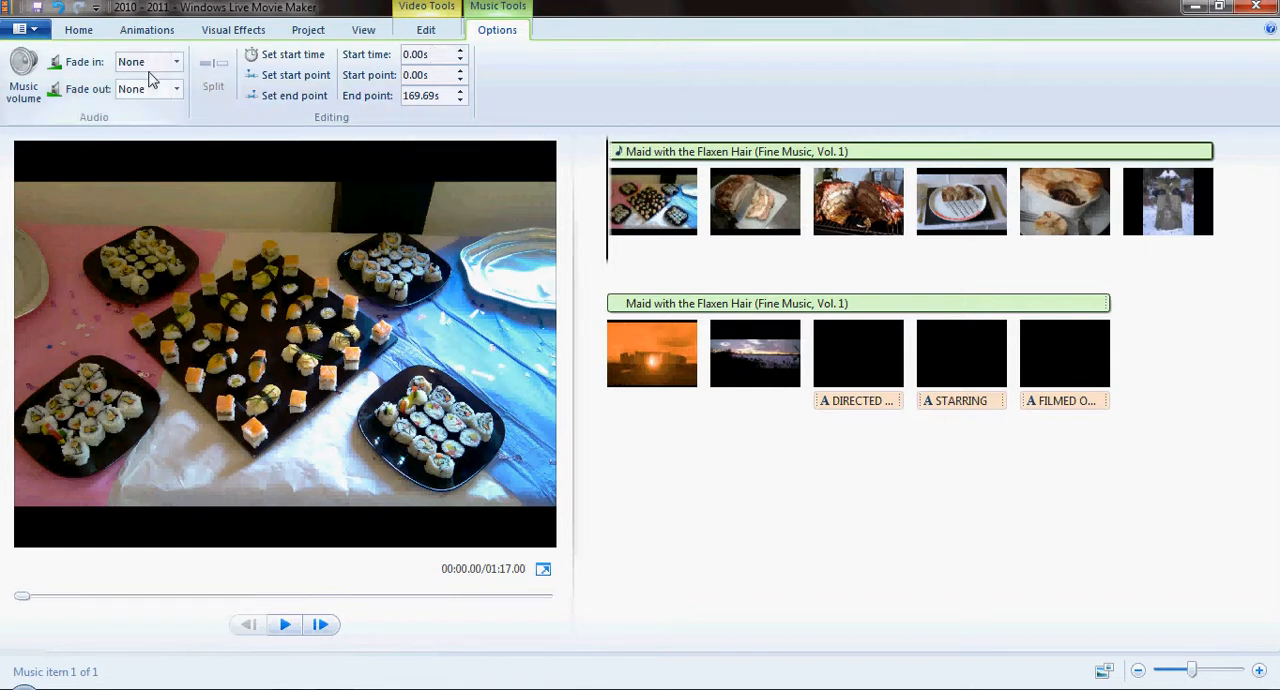
- Set both the music's fade in and fade out to Fast and preview the movie
click(176, 62)
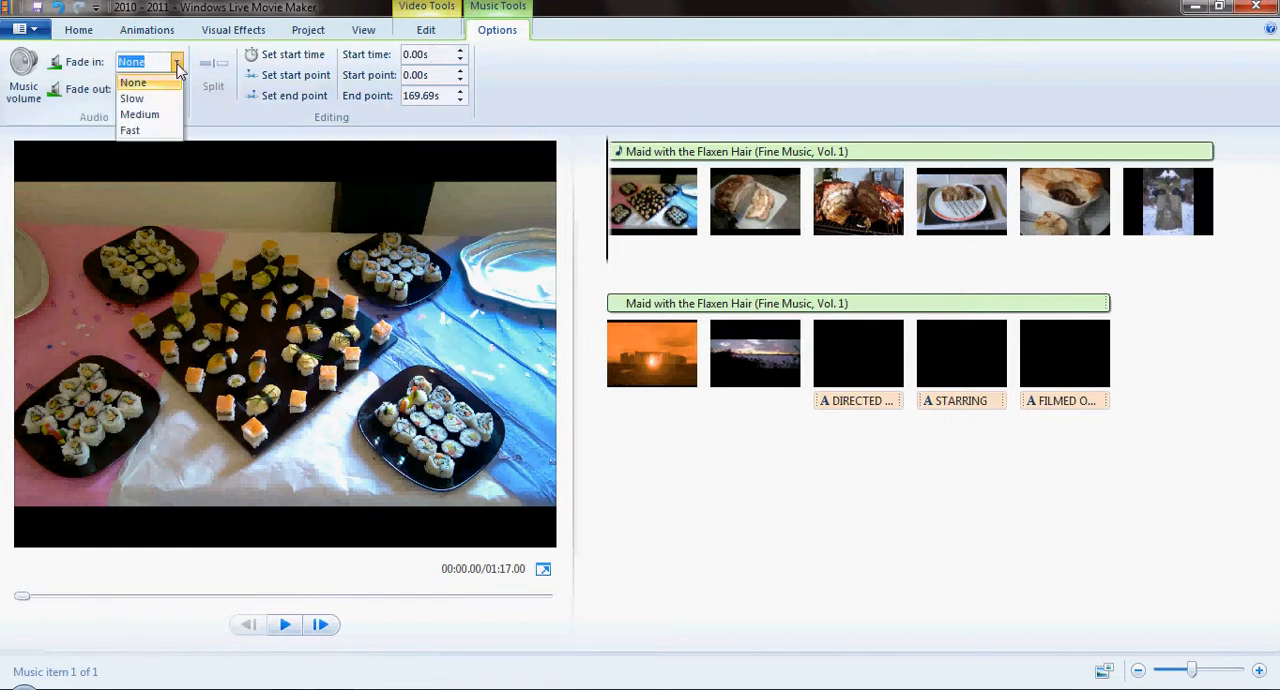
click(131, 131)
click(176, 89)
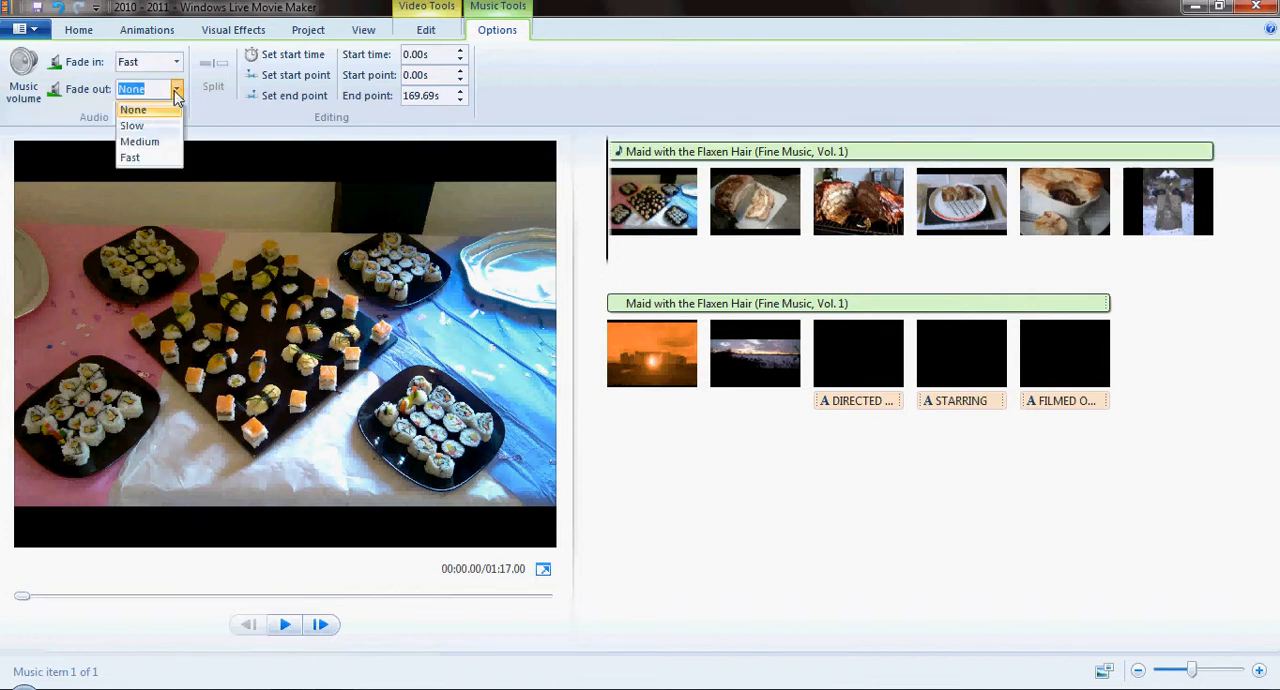
click(131, 158)
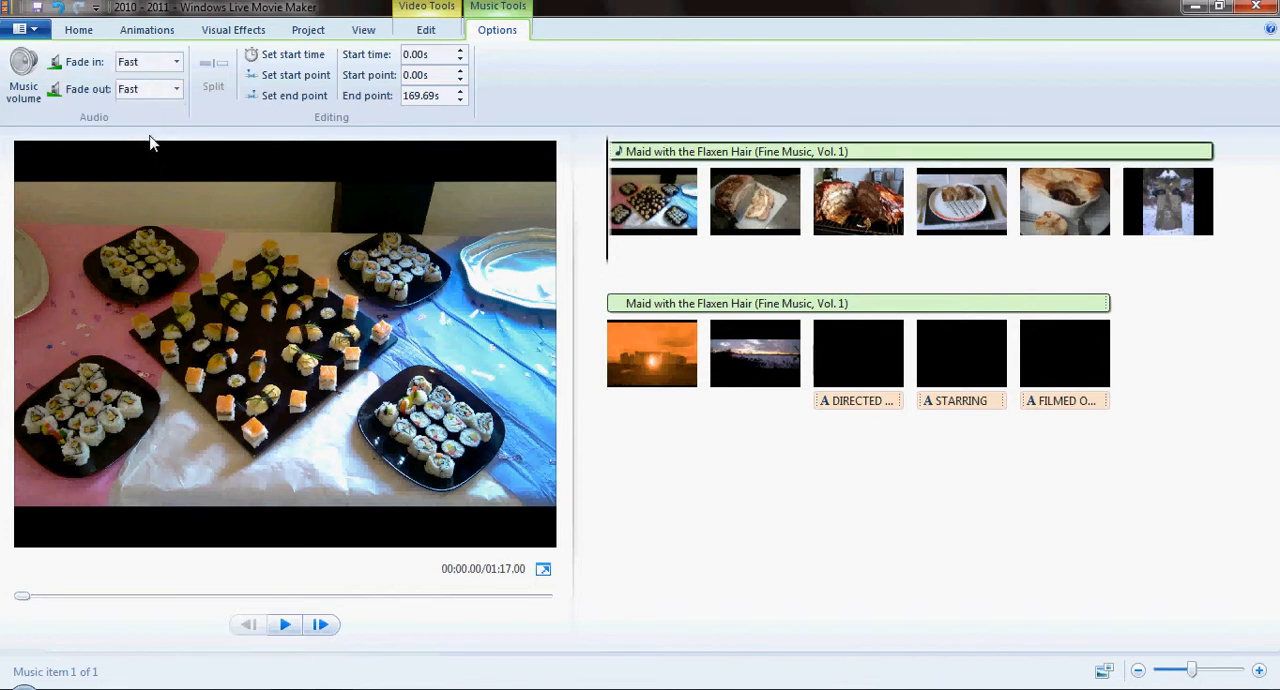
click(285, 624)
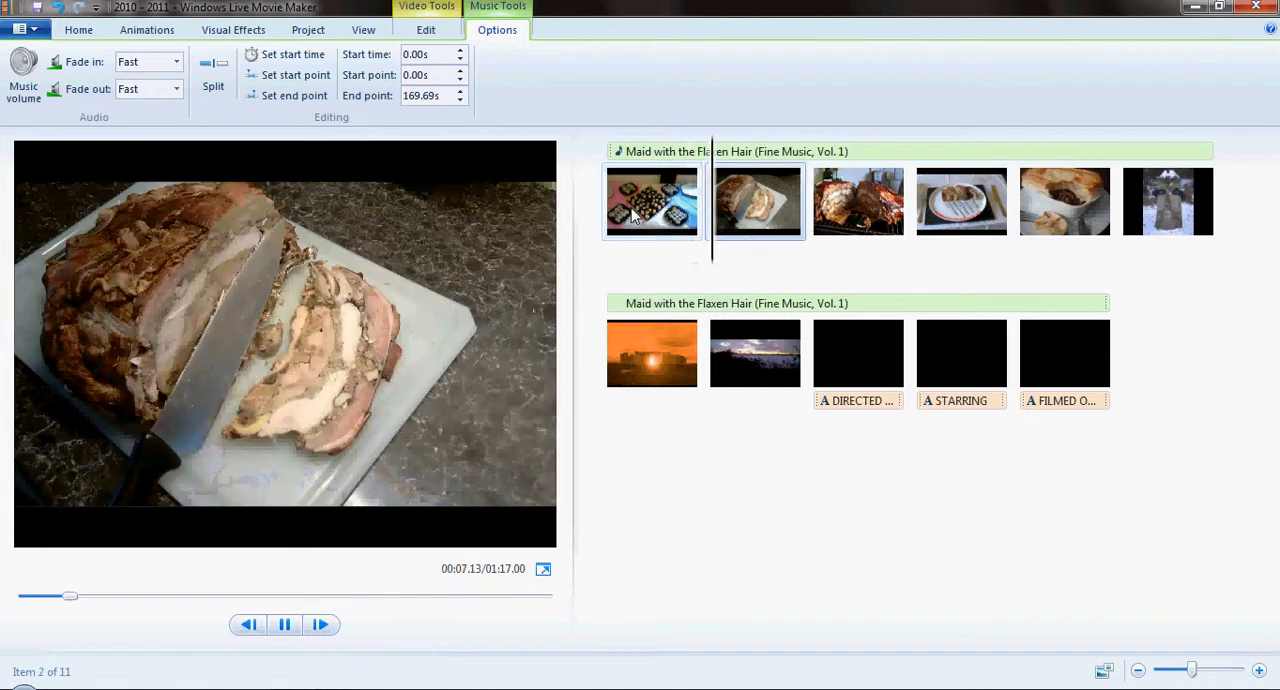
click(285, 628)
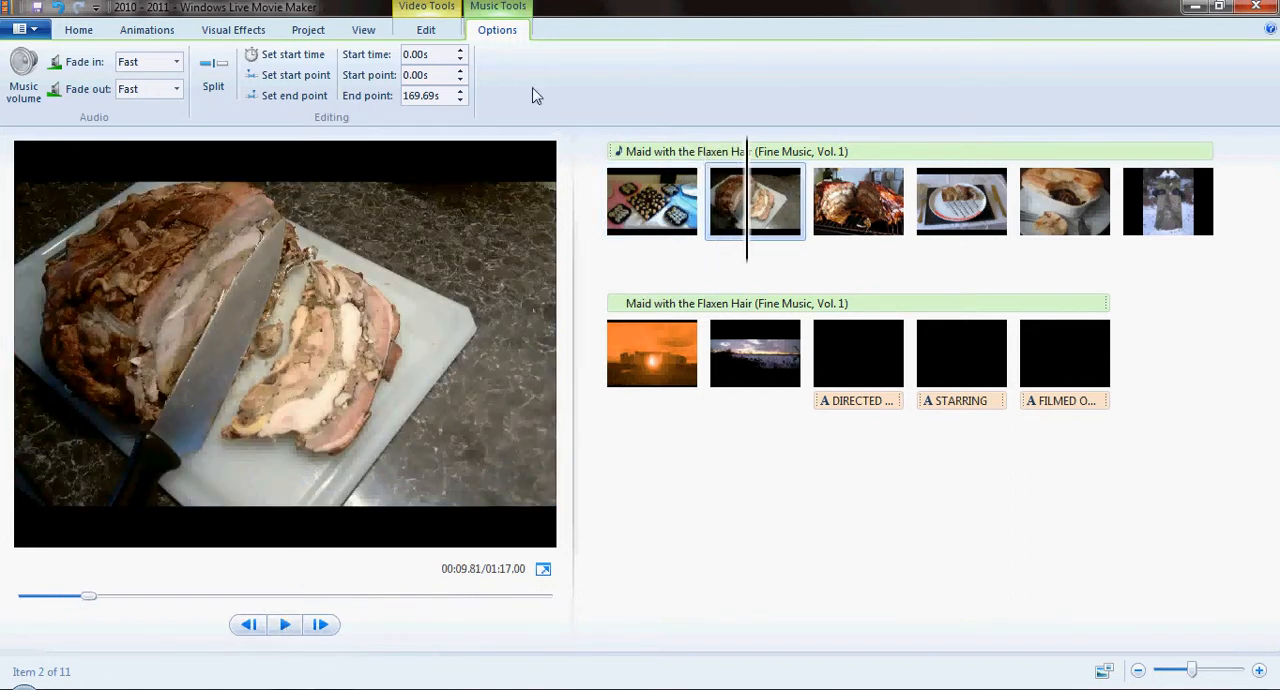
- Set the duration of the first photo, the sushi platters, to 3.00 seconds and preview the change
click(443, 10)
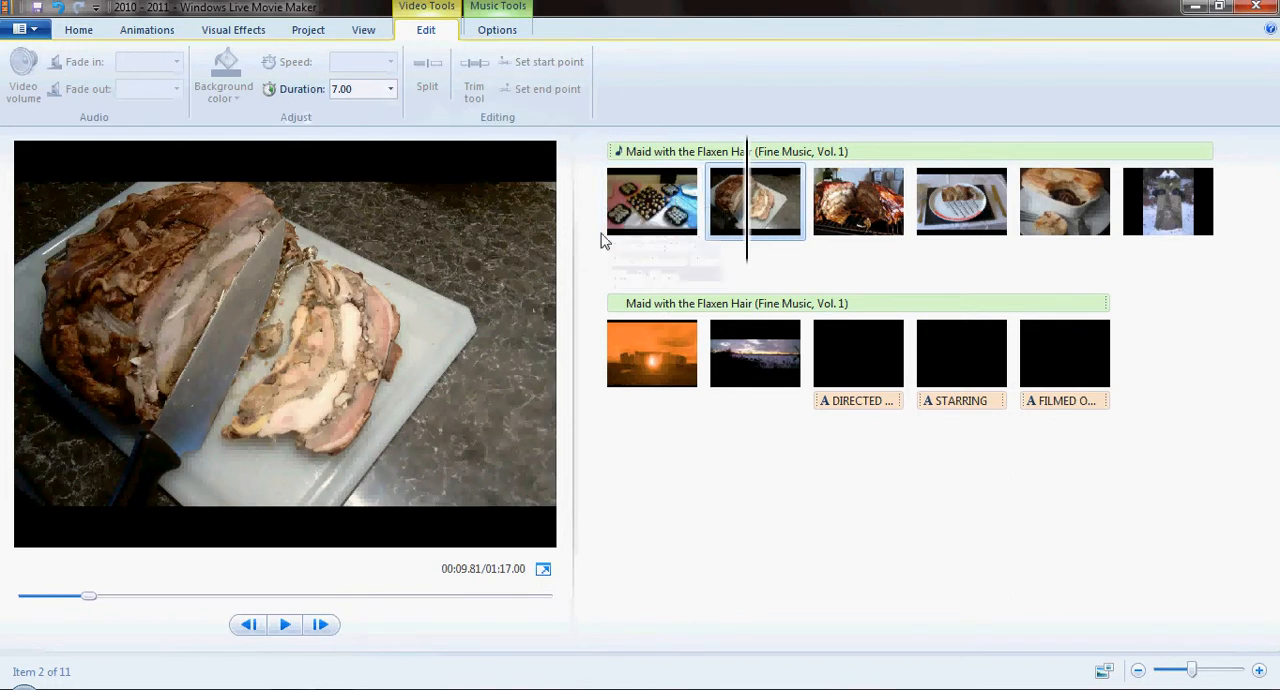
click(610, 210)
click(391, 89)
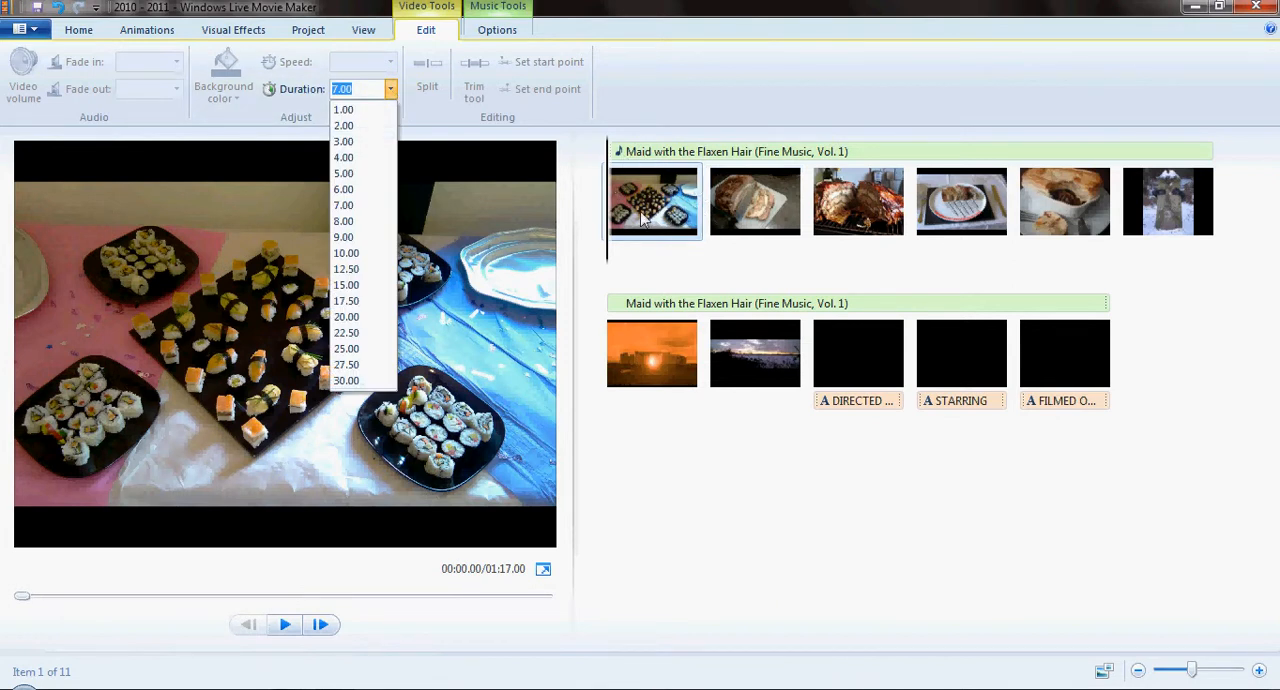
click(353, 143)
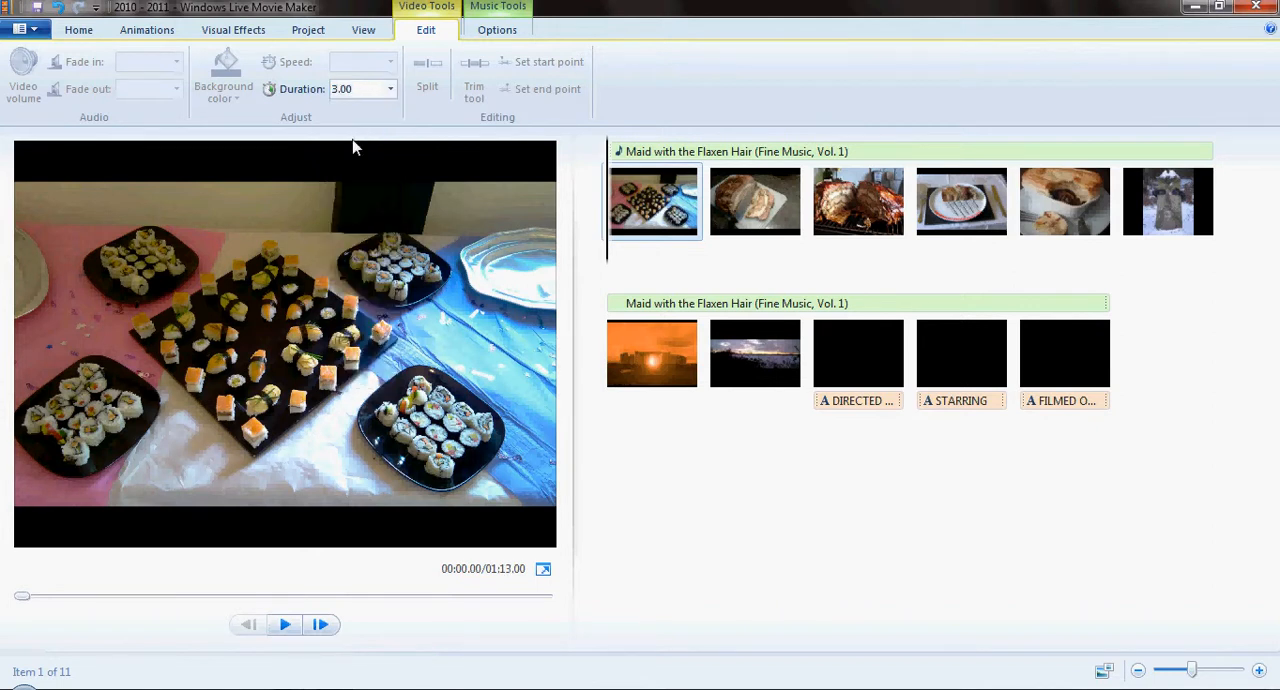
click(285, 624)
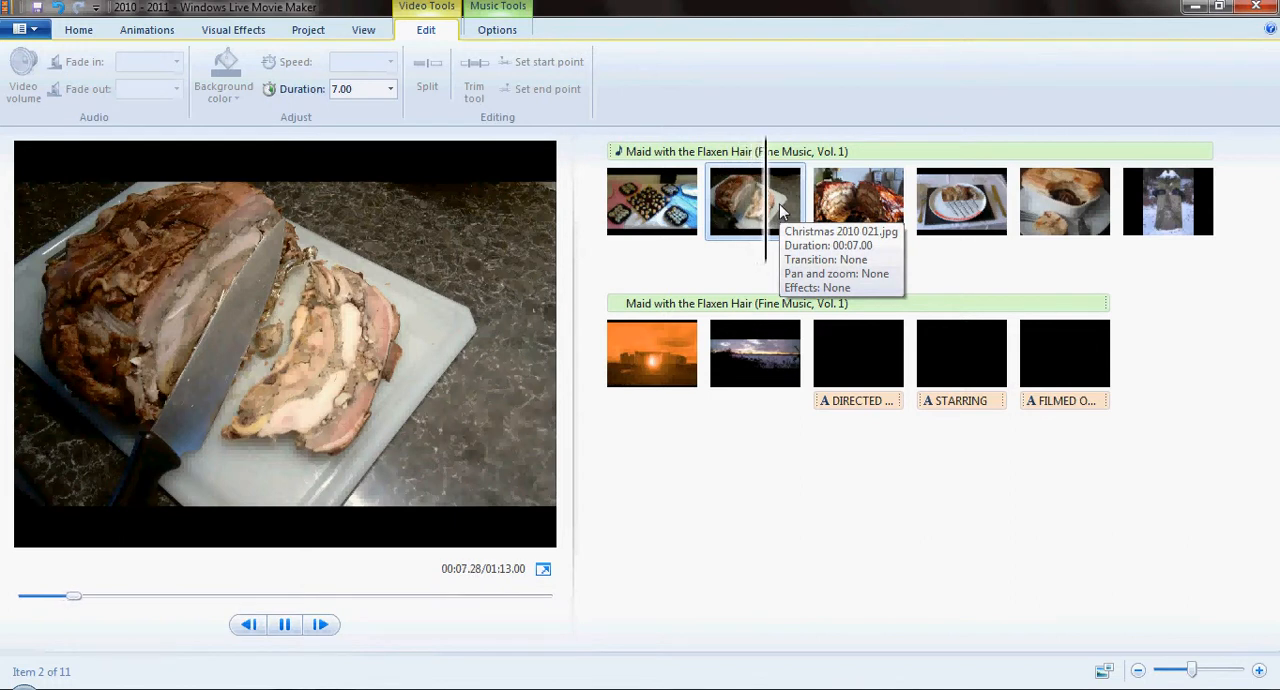
click(284, 624)
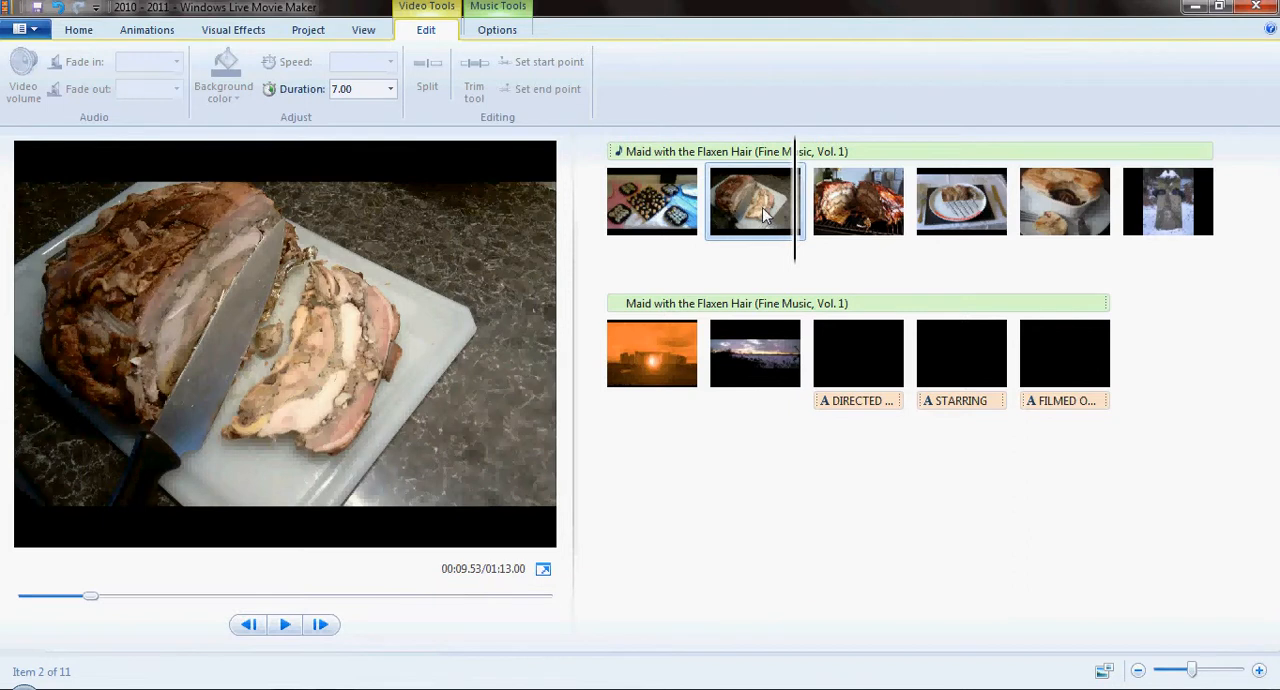
- Select all eleven items, from the sushi platters photo to the last credit, and set their duration to 1.00 second
click(665, 205)
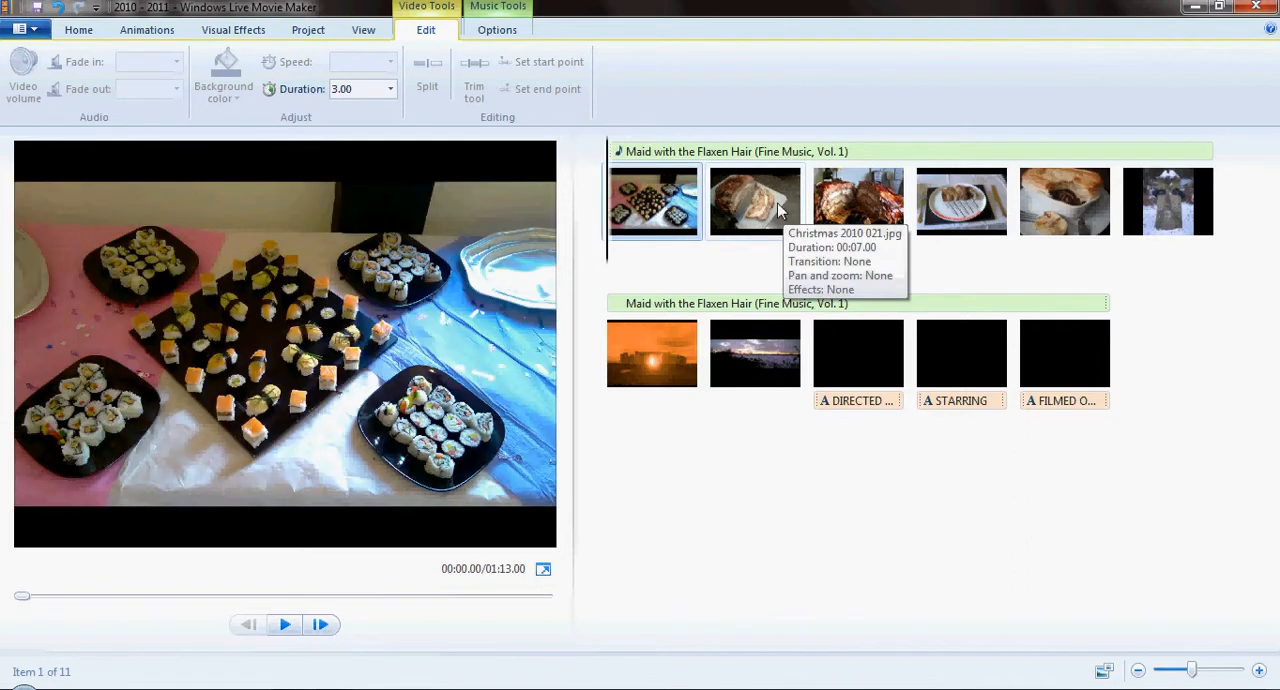
ctrl+click(779, 207)
ctrl+click(860, 205)
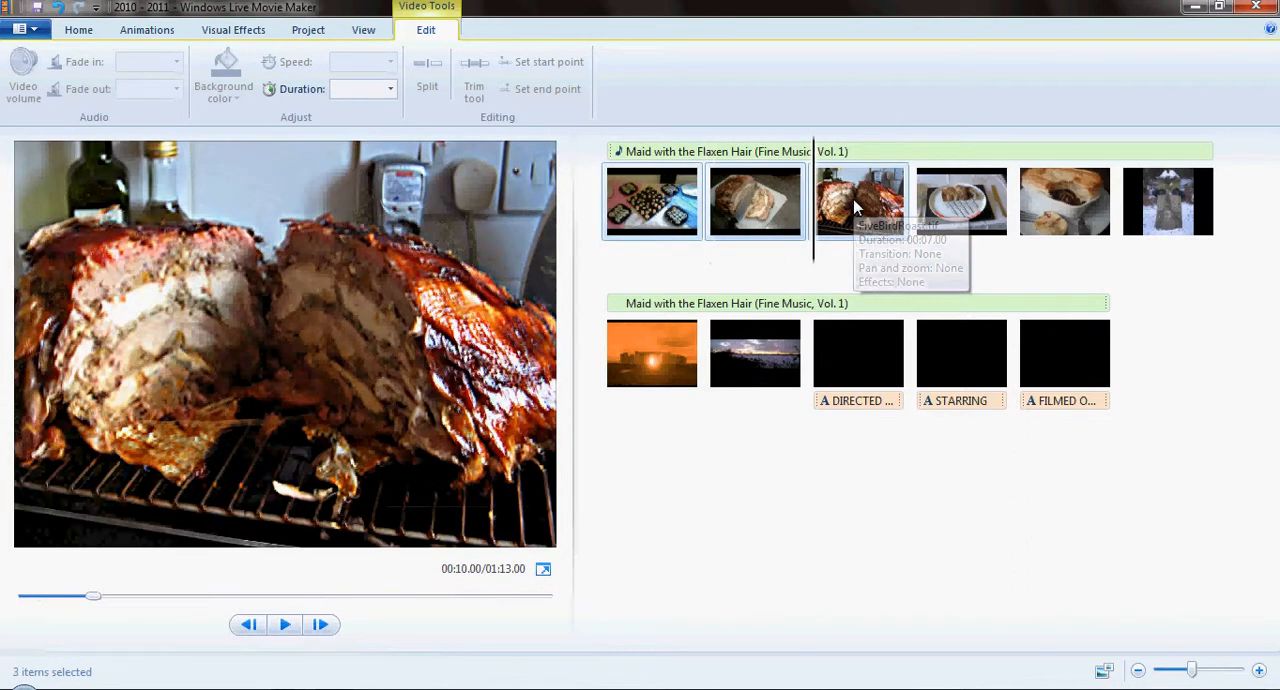
ctrl+click(940, 205)
ctrl+click(1050, 204)
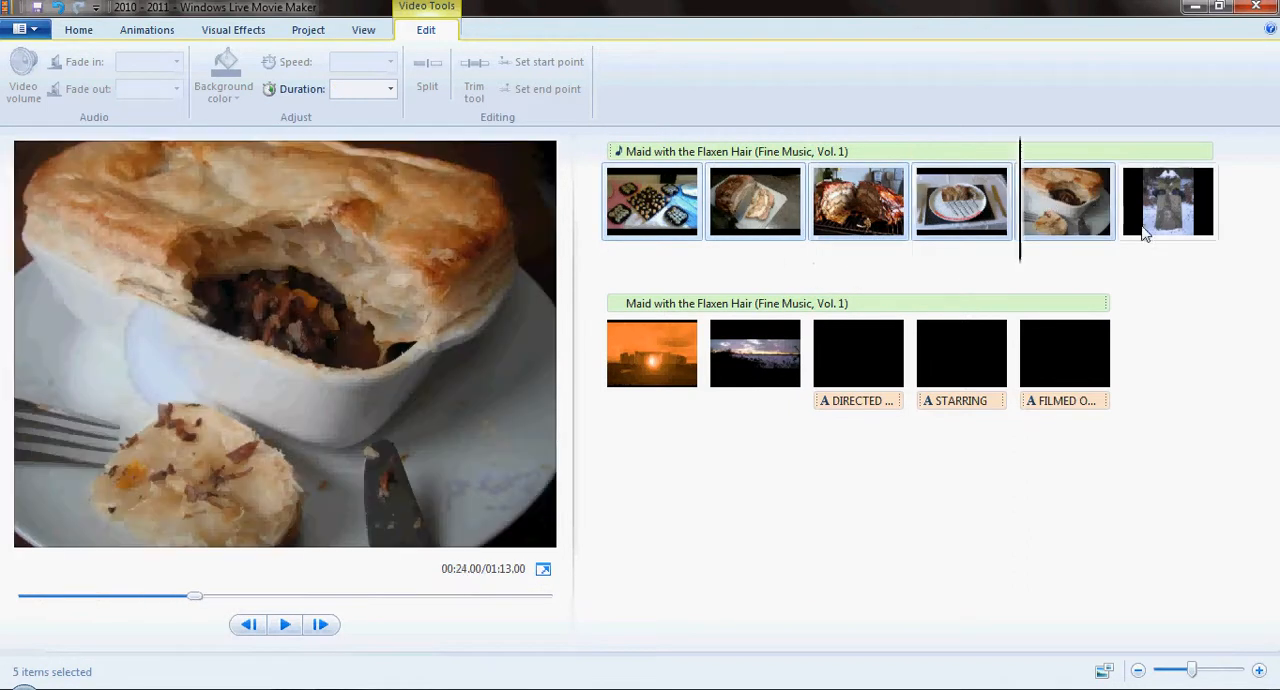
click(648, 212)
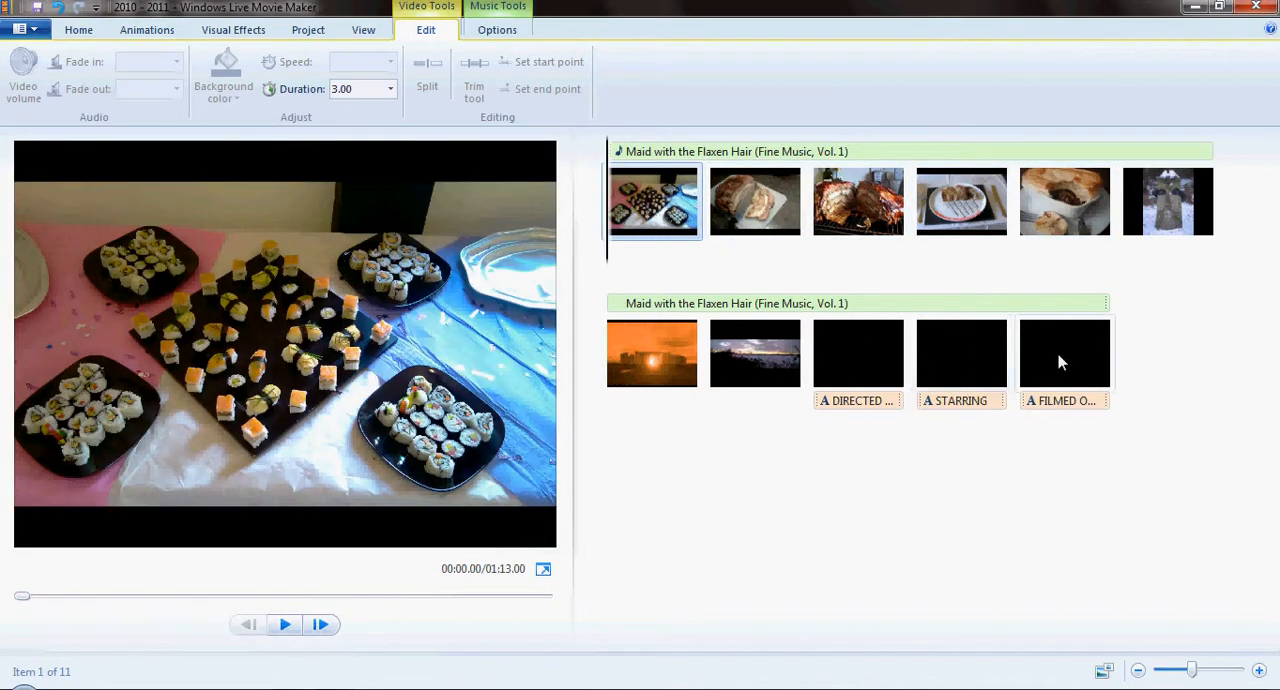
shift+click(1062, 363)
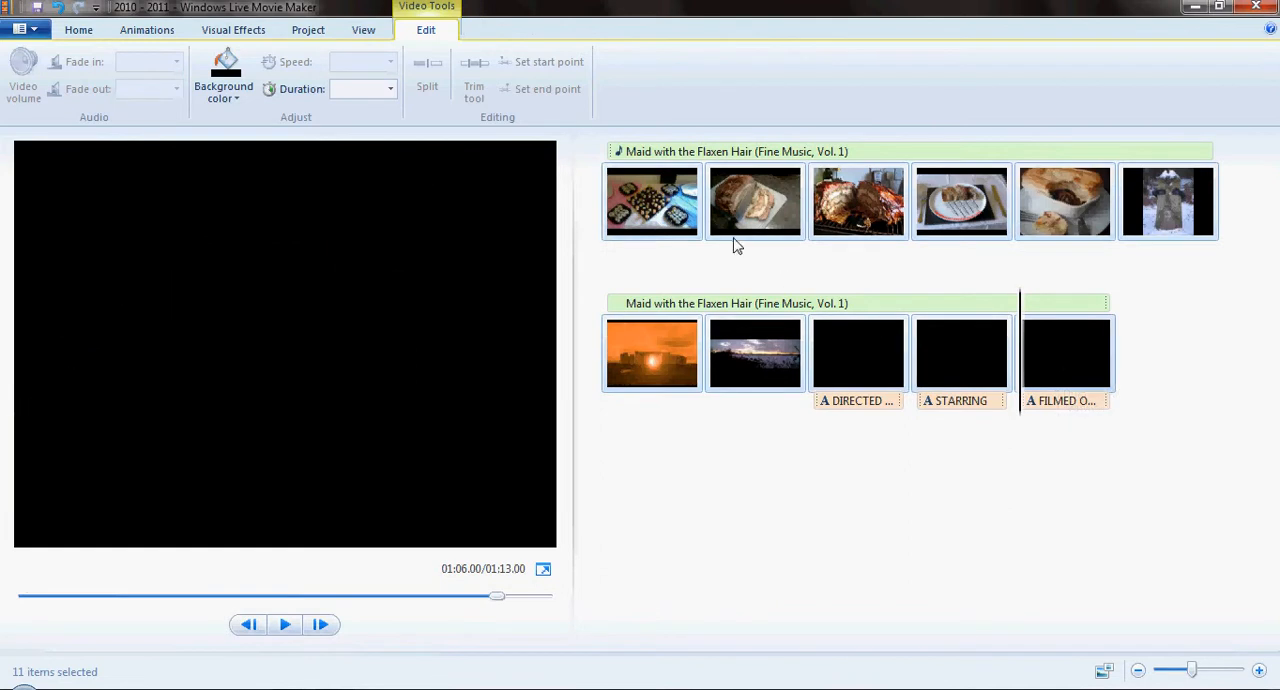
click(390, 88)
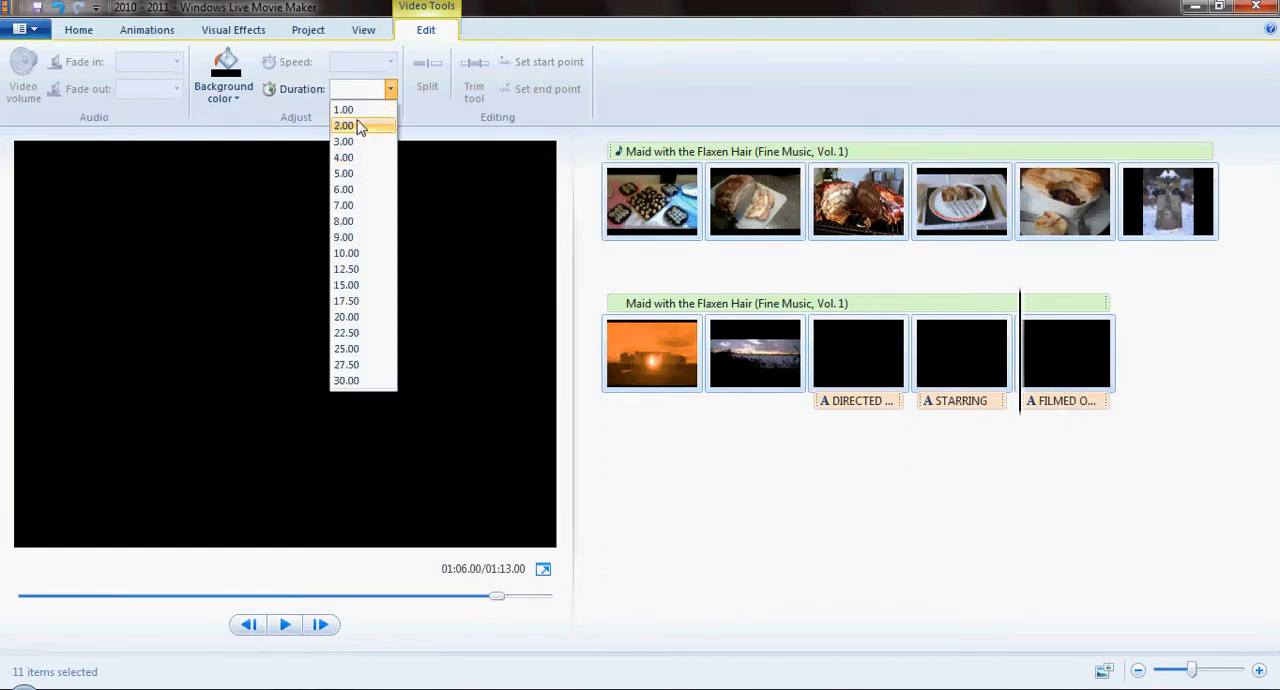
click(352, 112)
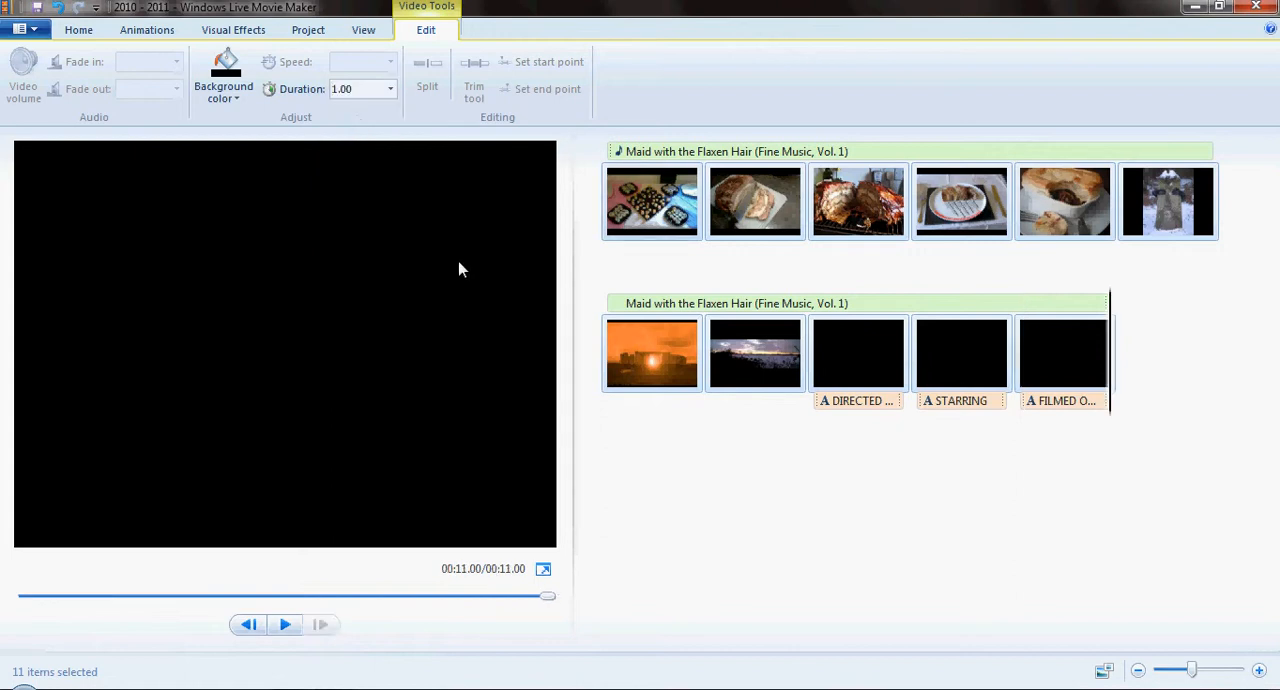
- Preview the shortened slideshow from the start, pause it, and return to the beginning of the movie
click(284, 624)
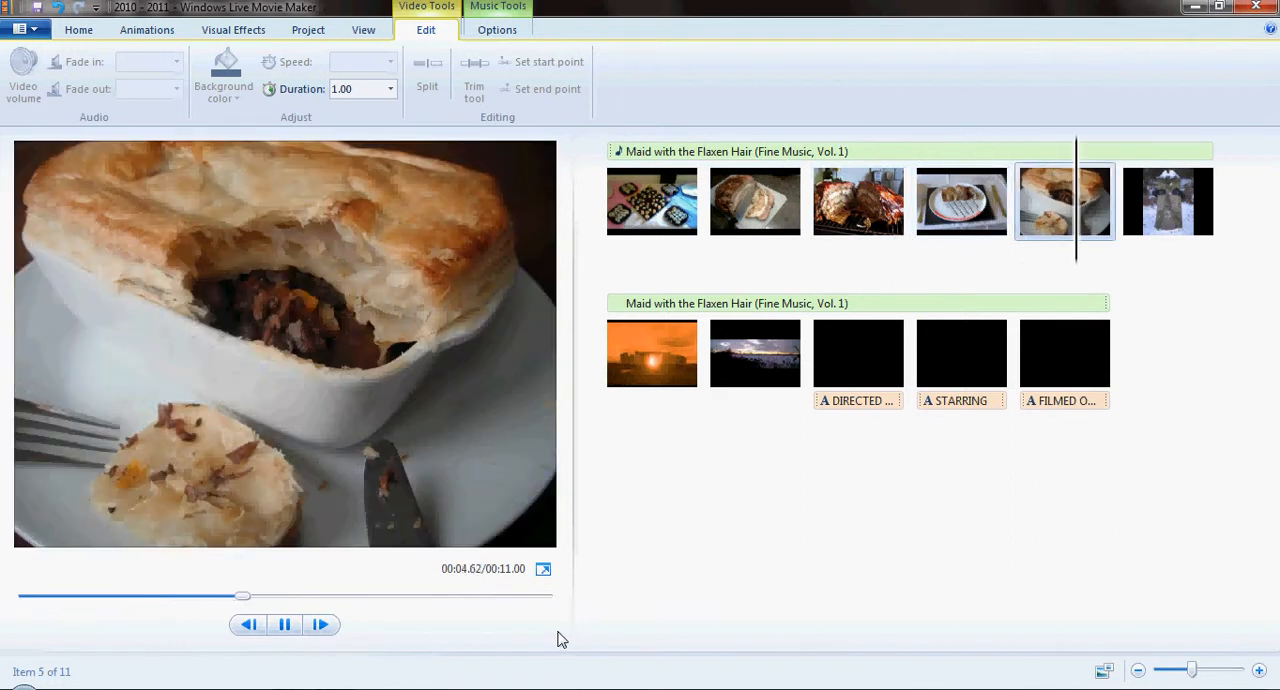
click(285, 628)
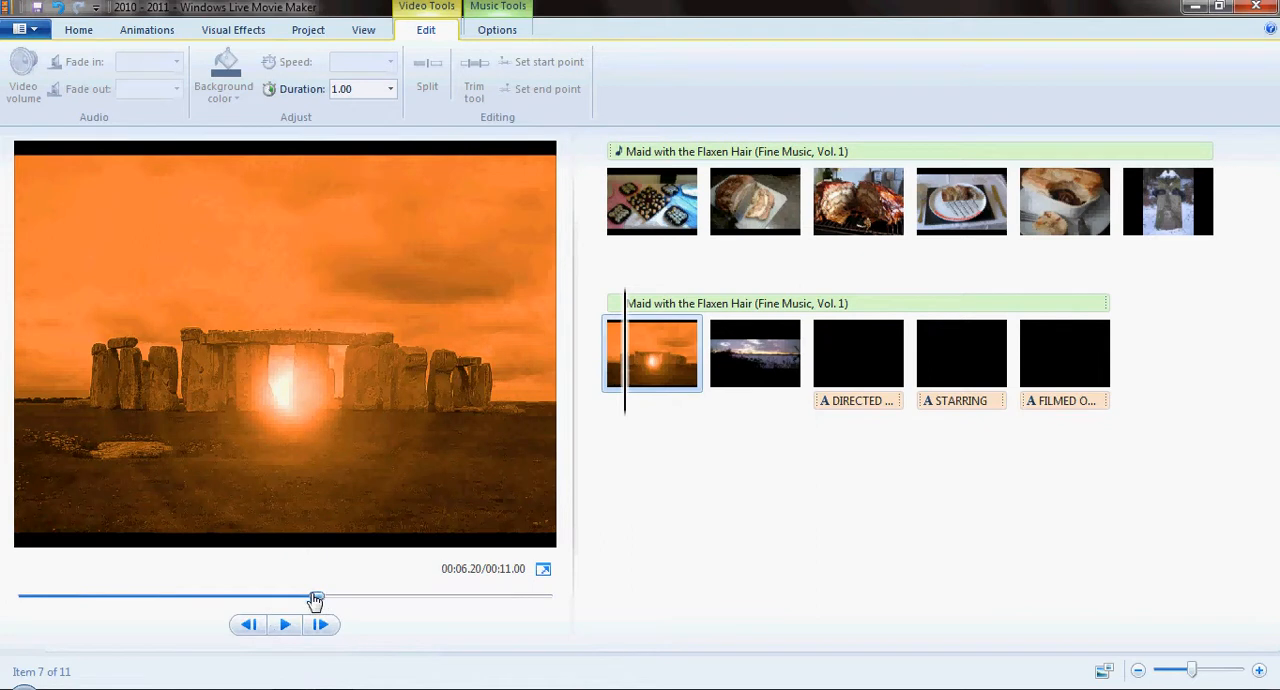
drag(315, 595, 20, 595)
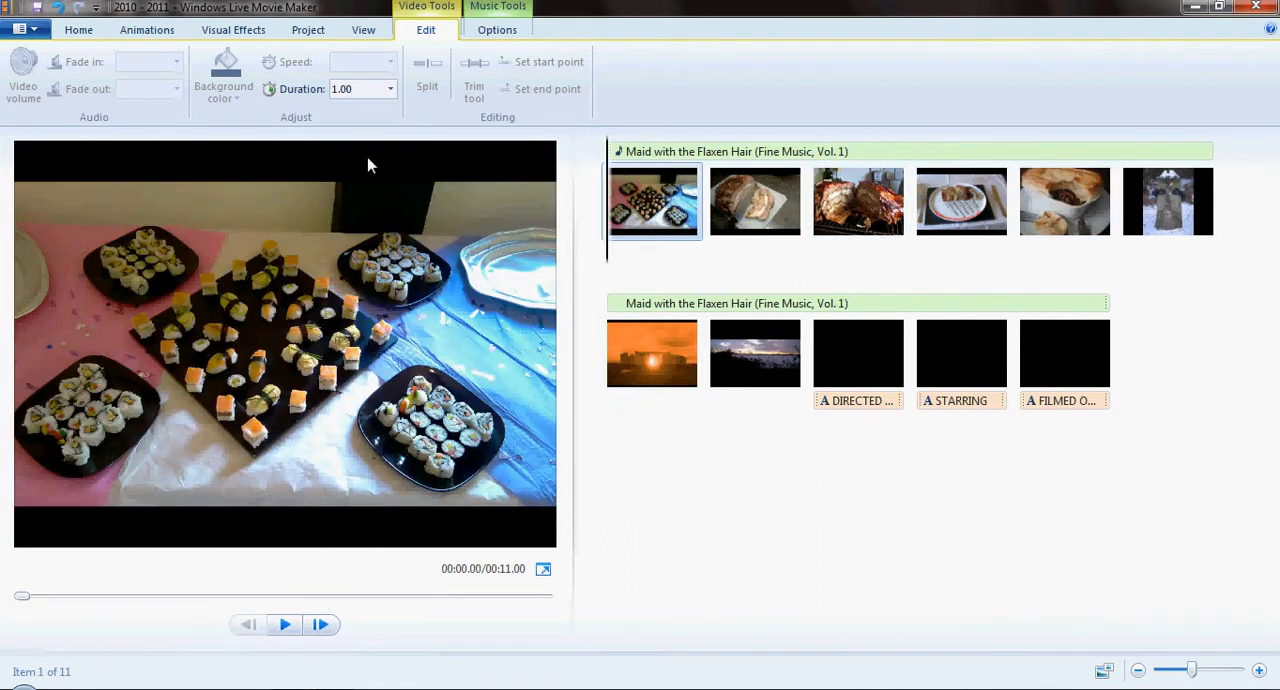
- Set the duration of only the first photo, the sushi platters, to 7.00 seconds
click(390, 89)
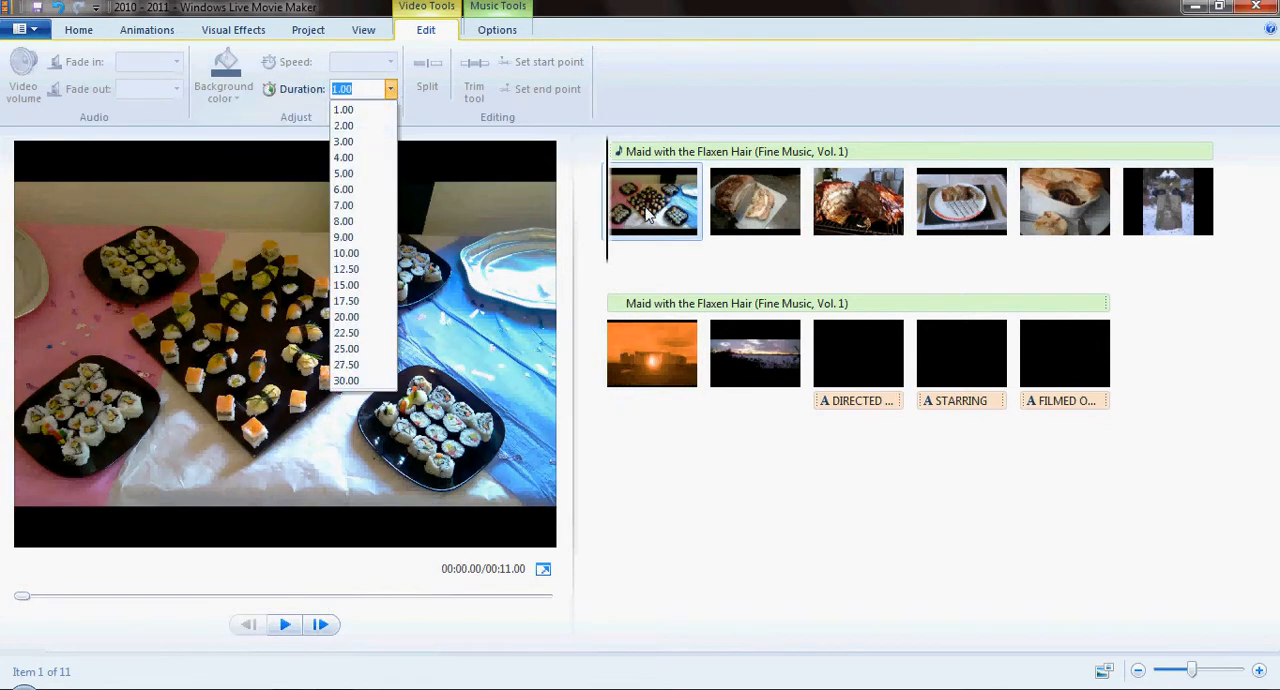
click(1050, 363)
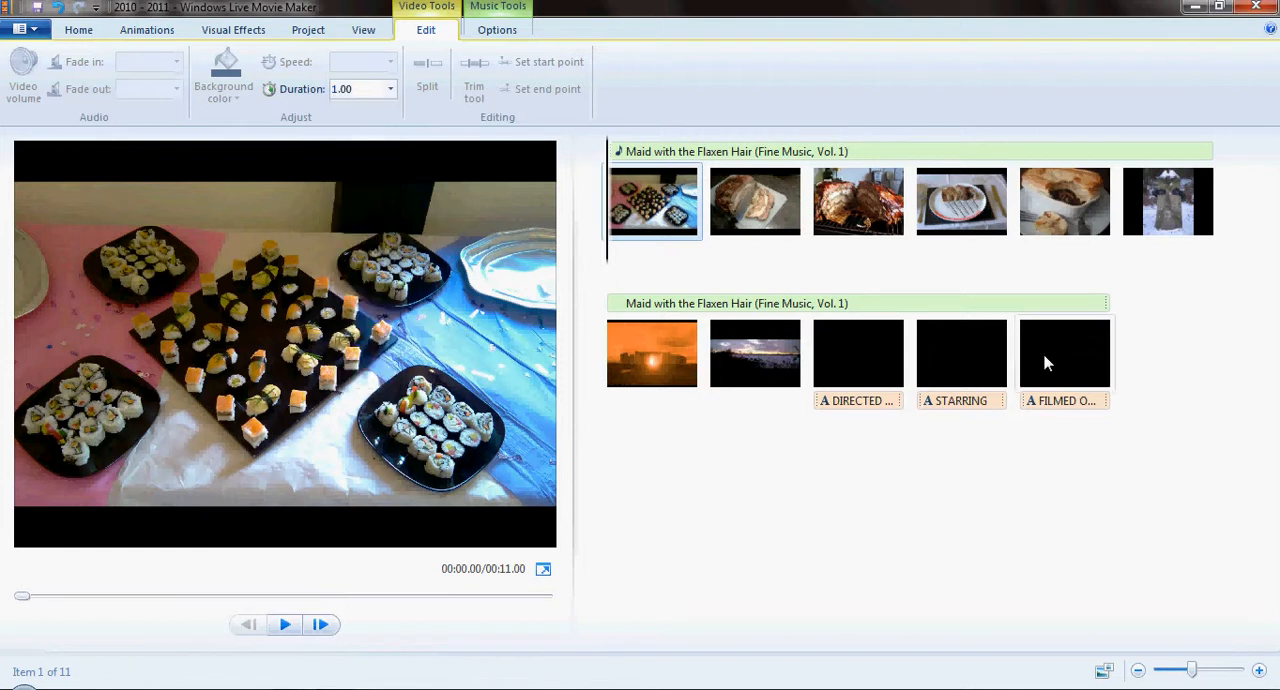
click(390, 89)
click(350, 205)
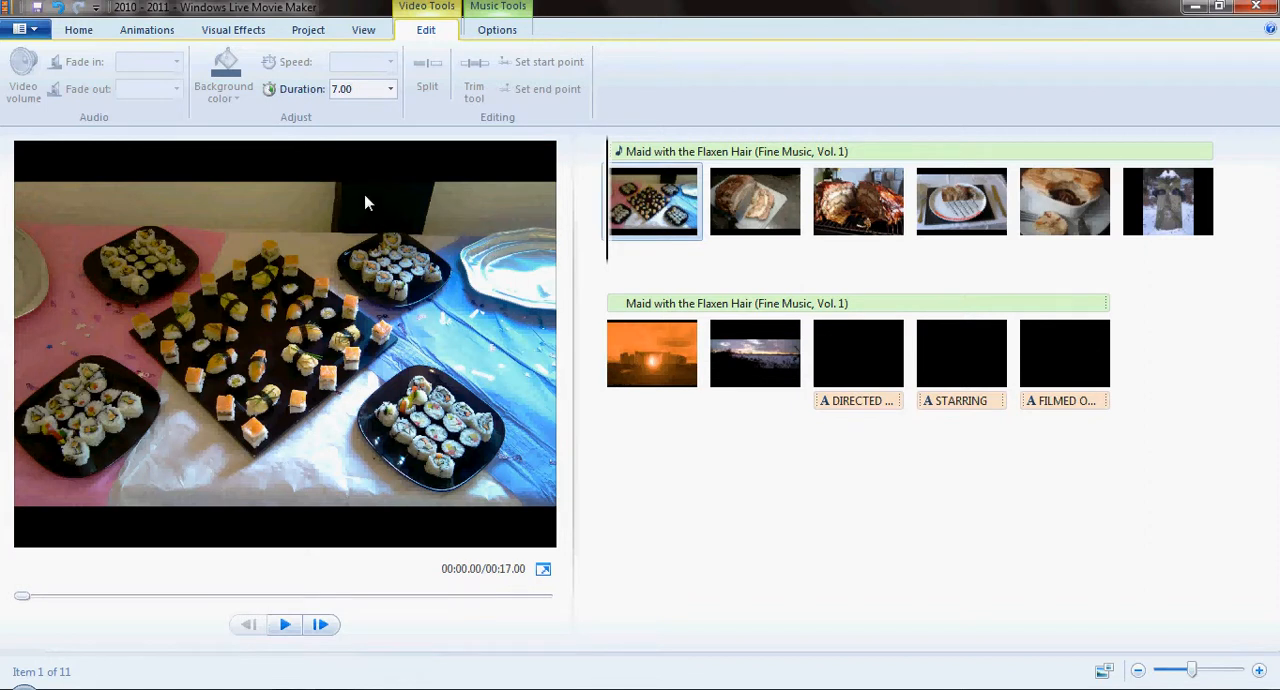
click(79, 31)
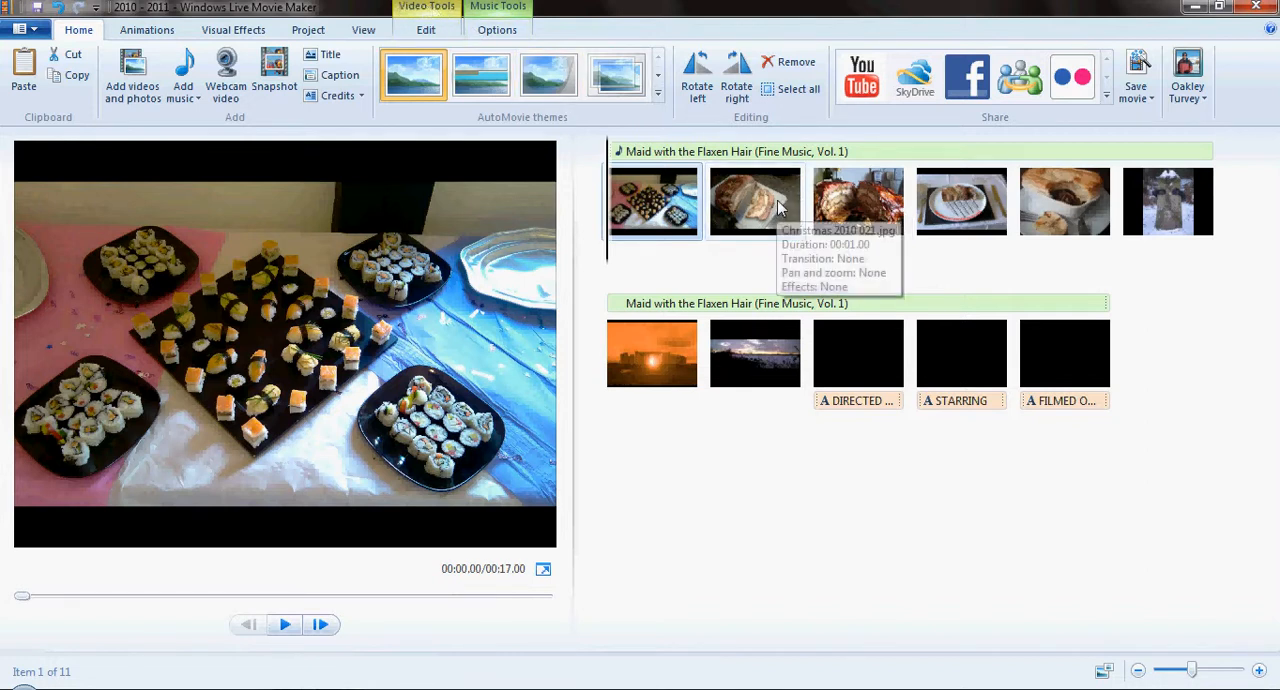
click(426, 14)
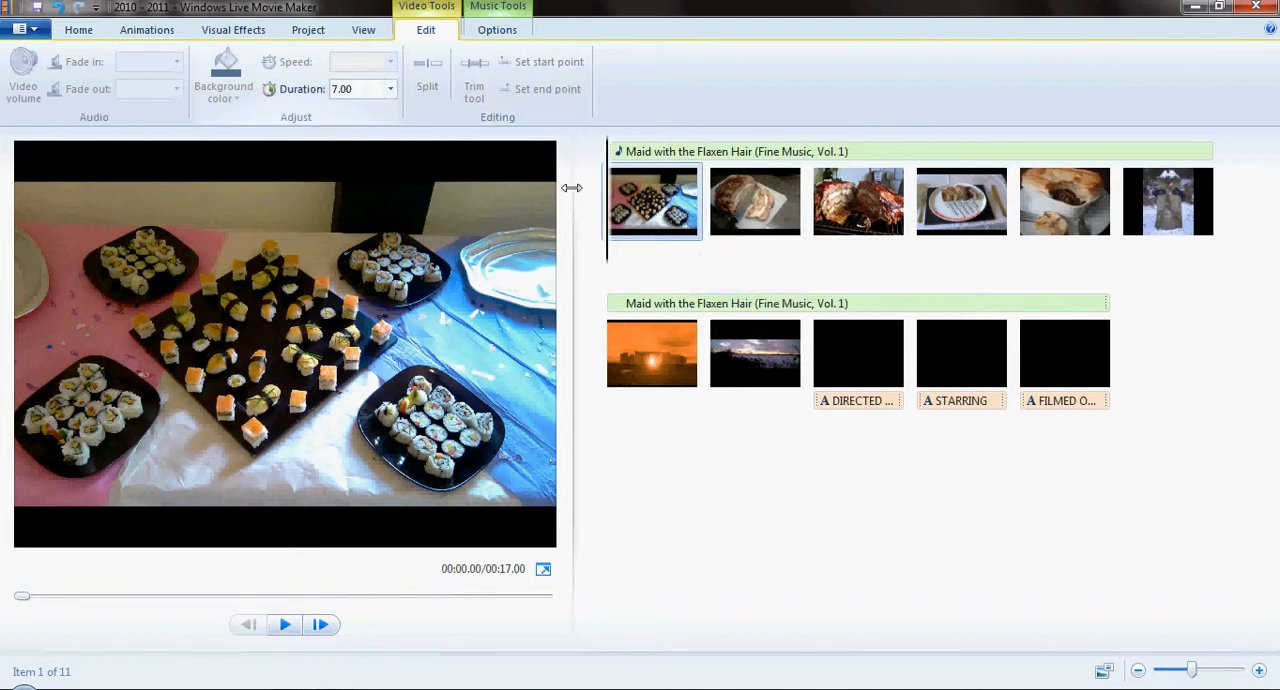
- Add the caption "Hello" to the third photo, the roast on the grill rack, and place it near the picture's upper edge
click(79, 30)
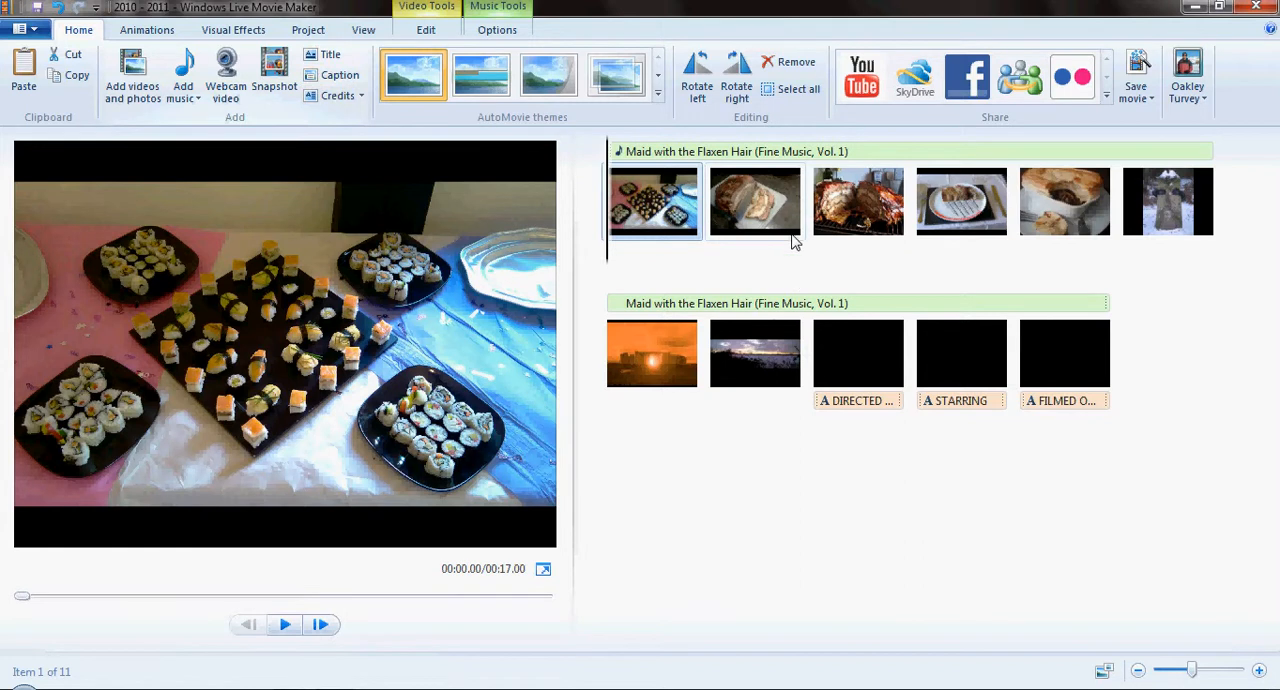
click(764, 358)
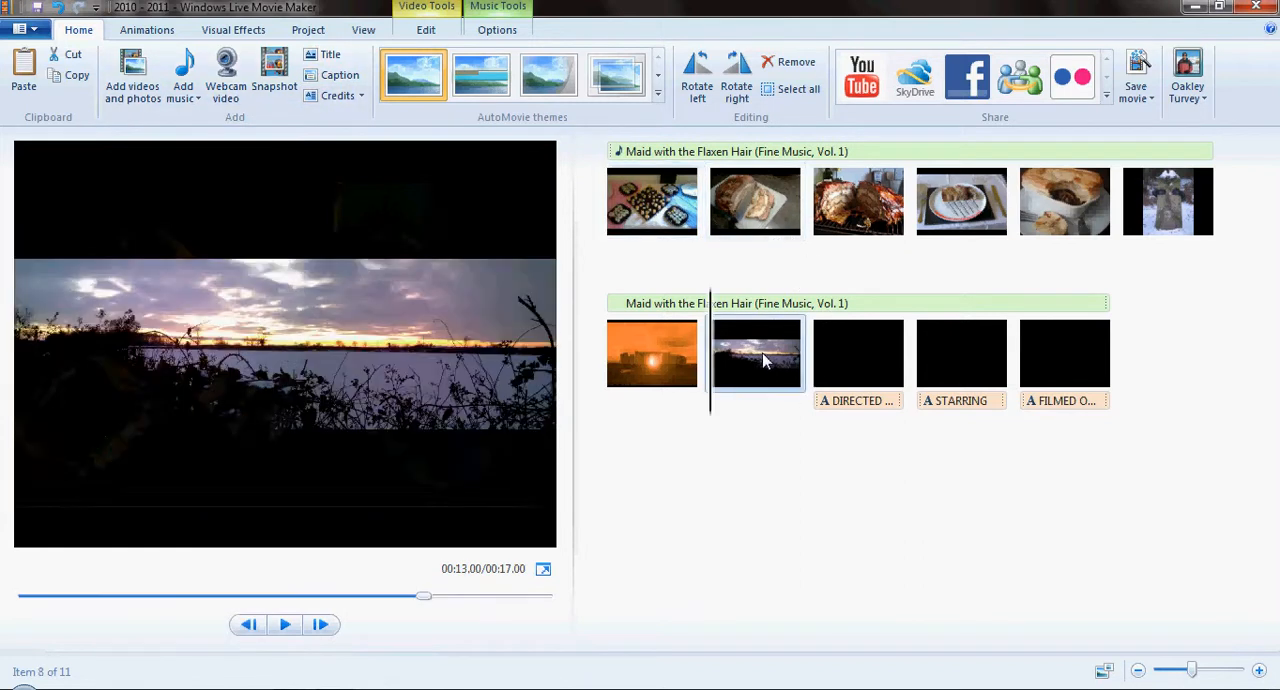
click(868, 207)
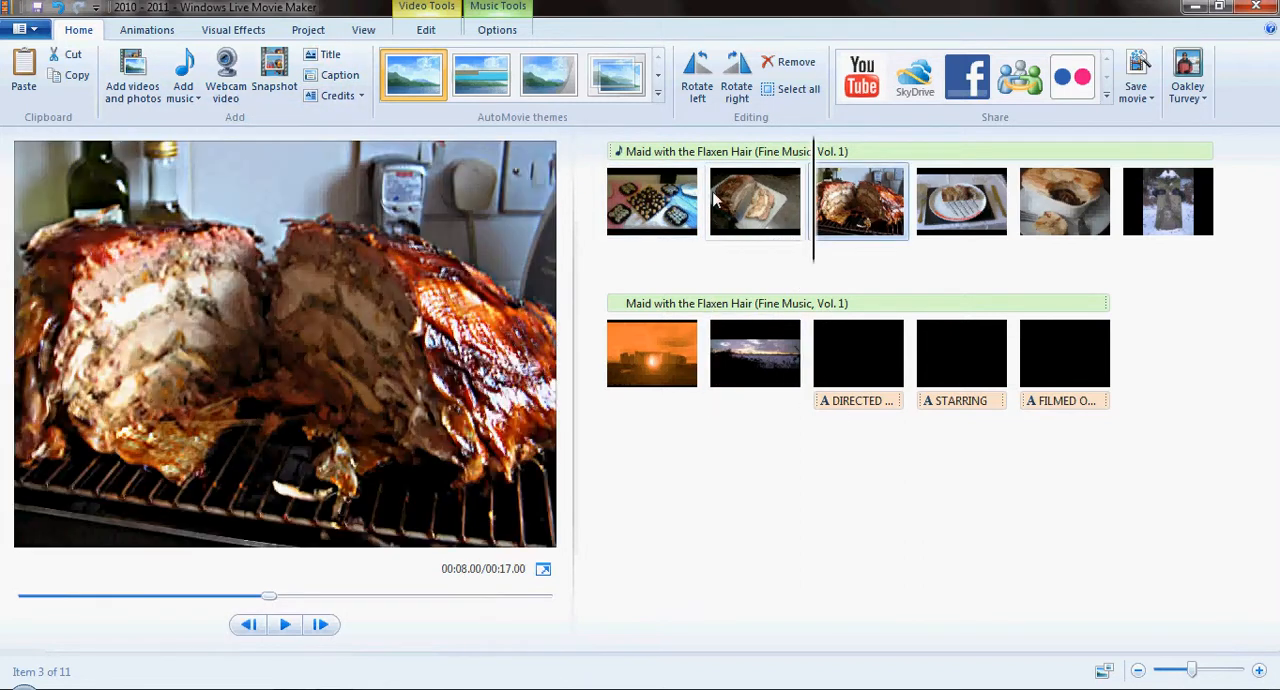
click(336, 80)
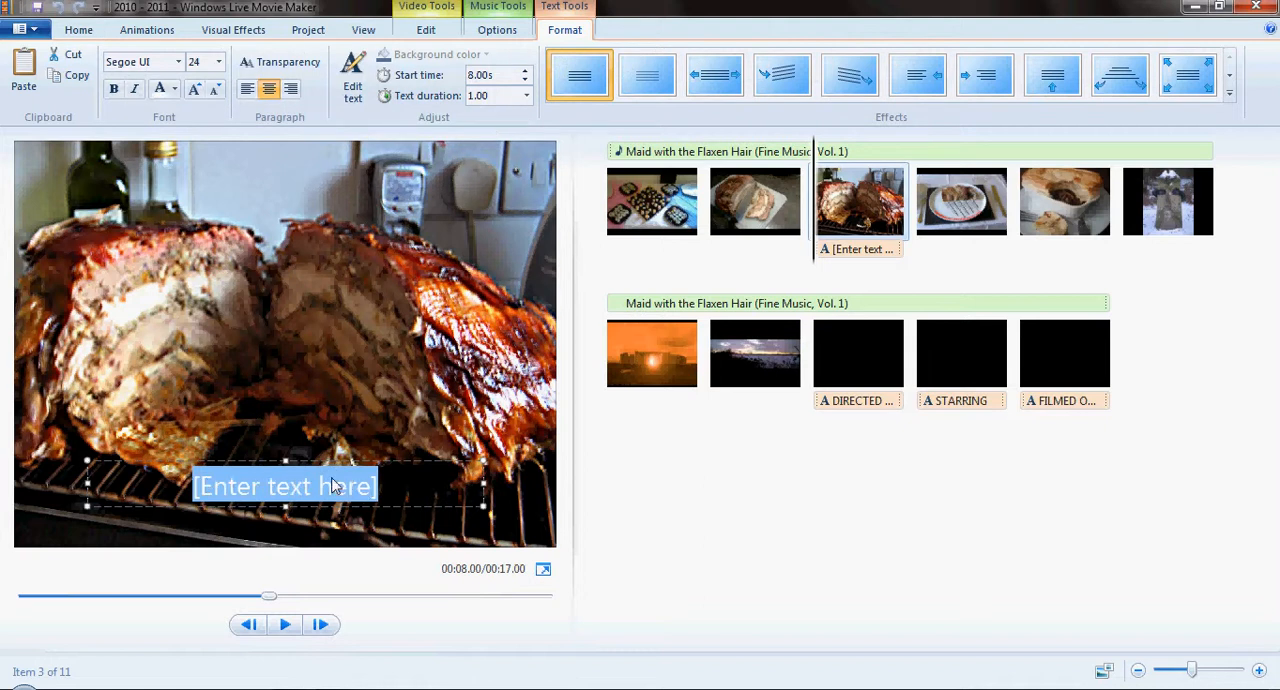
drag(338, 483, 324, 146)
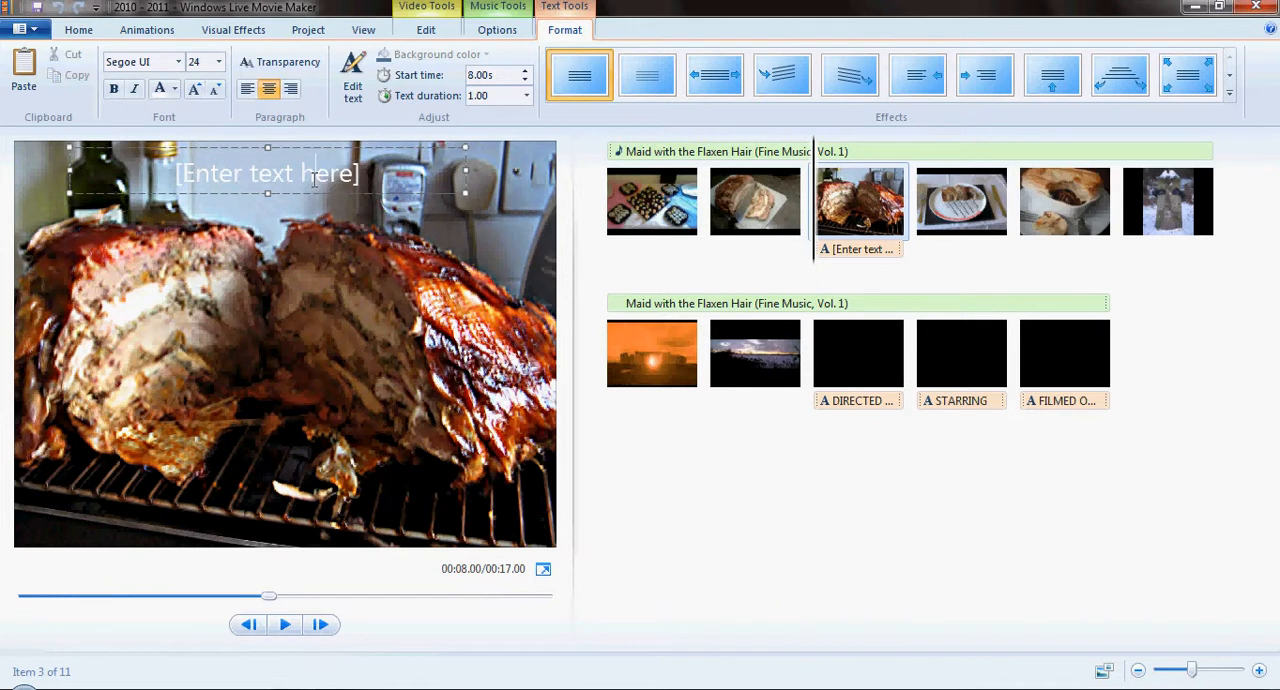
click(314, 180)
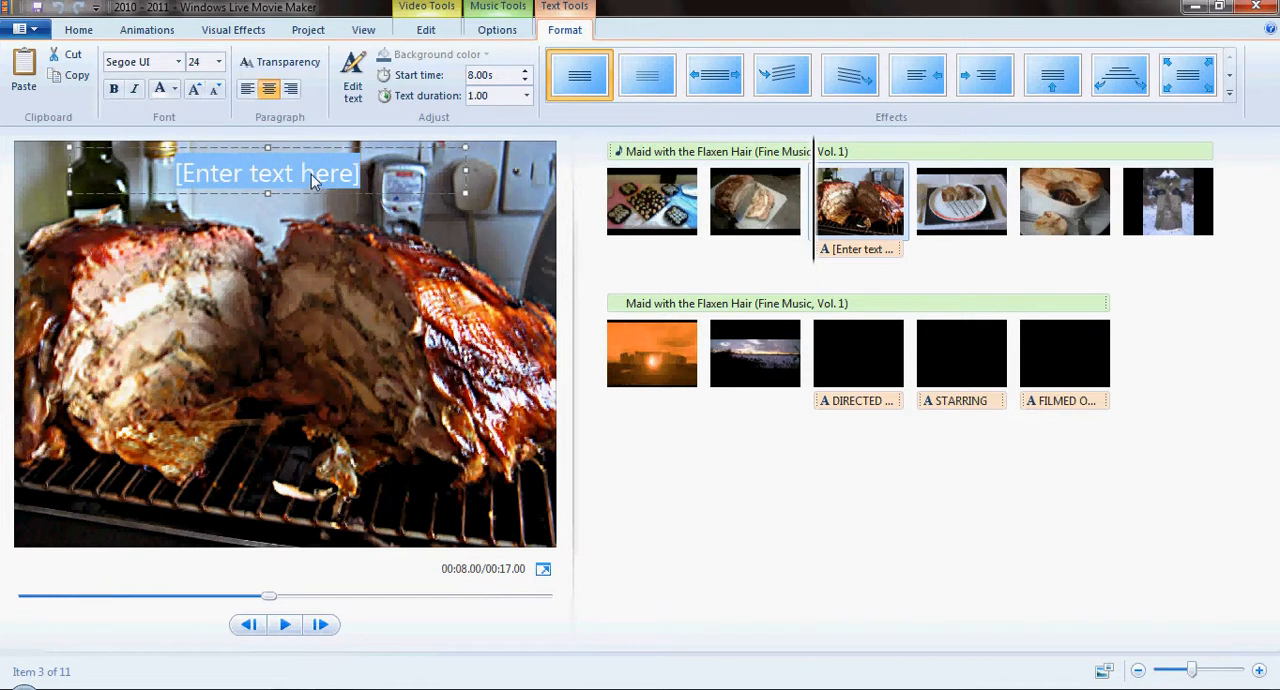
text(Hello)
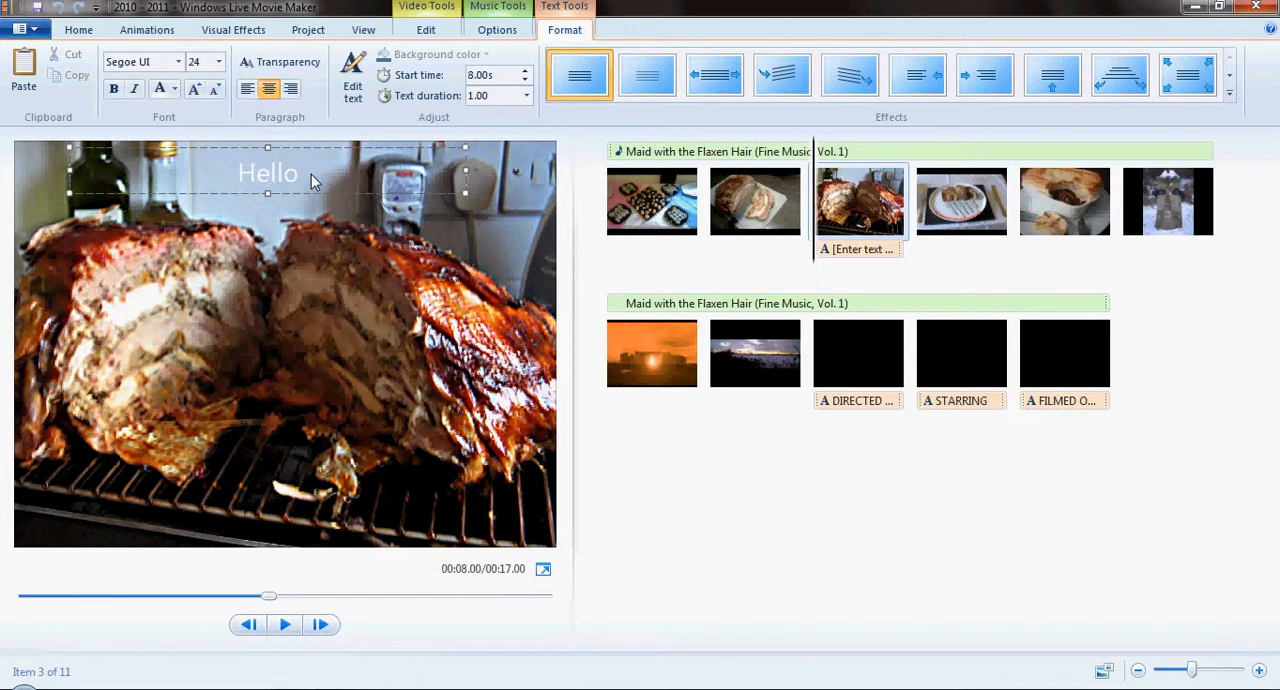
- Change the font colour of the Hello caption to red
double_click(283, 174)
click(174, 89)
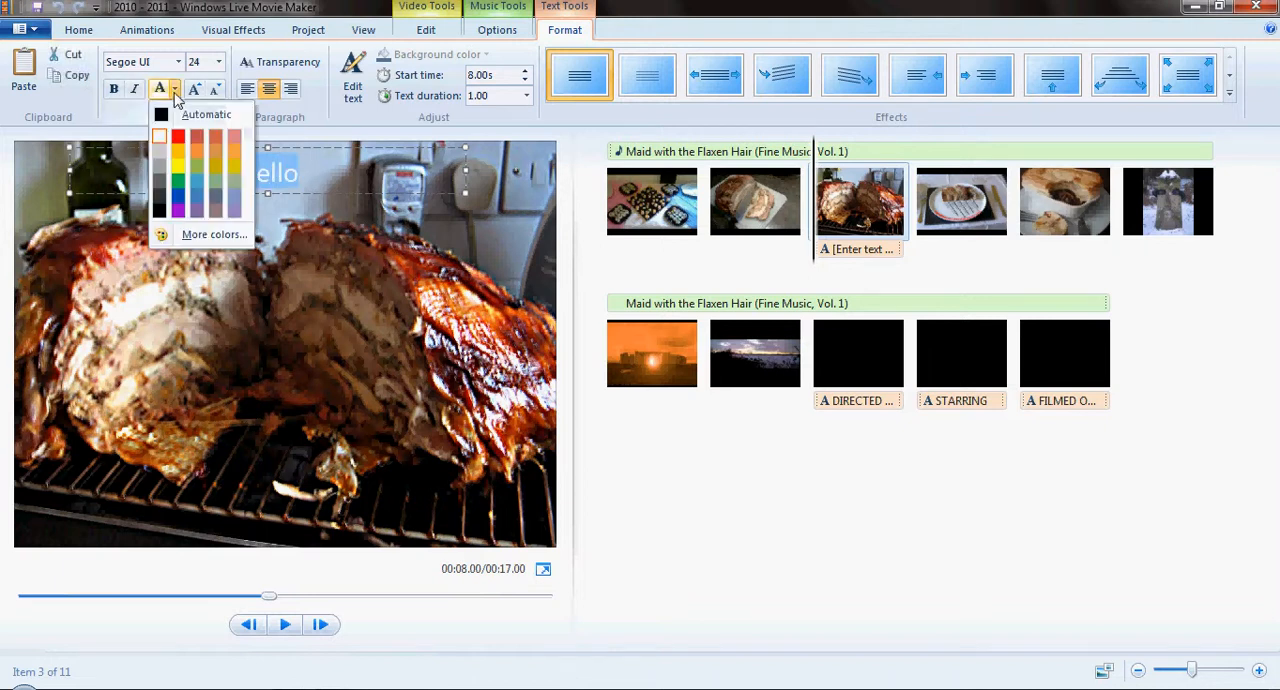
click(178, 136)
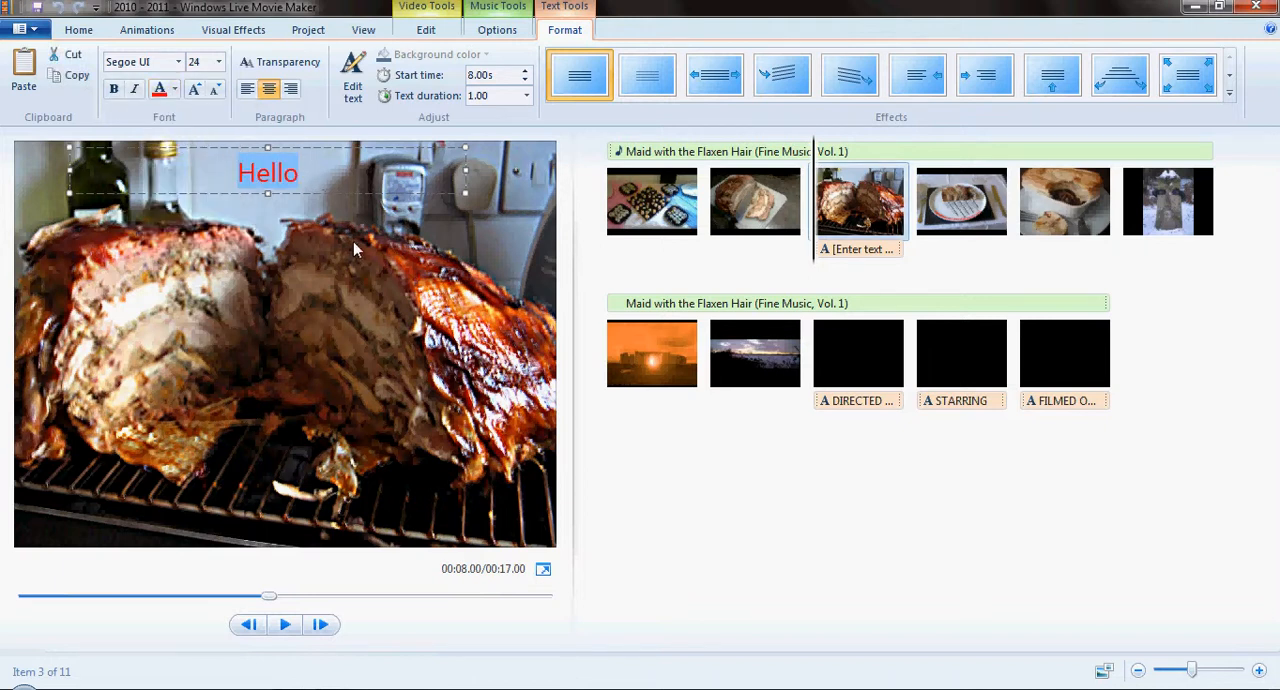
click(960, 200)
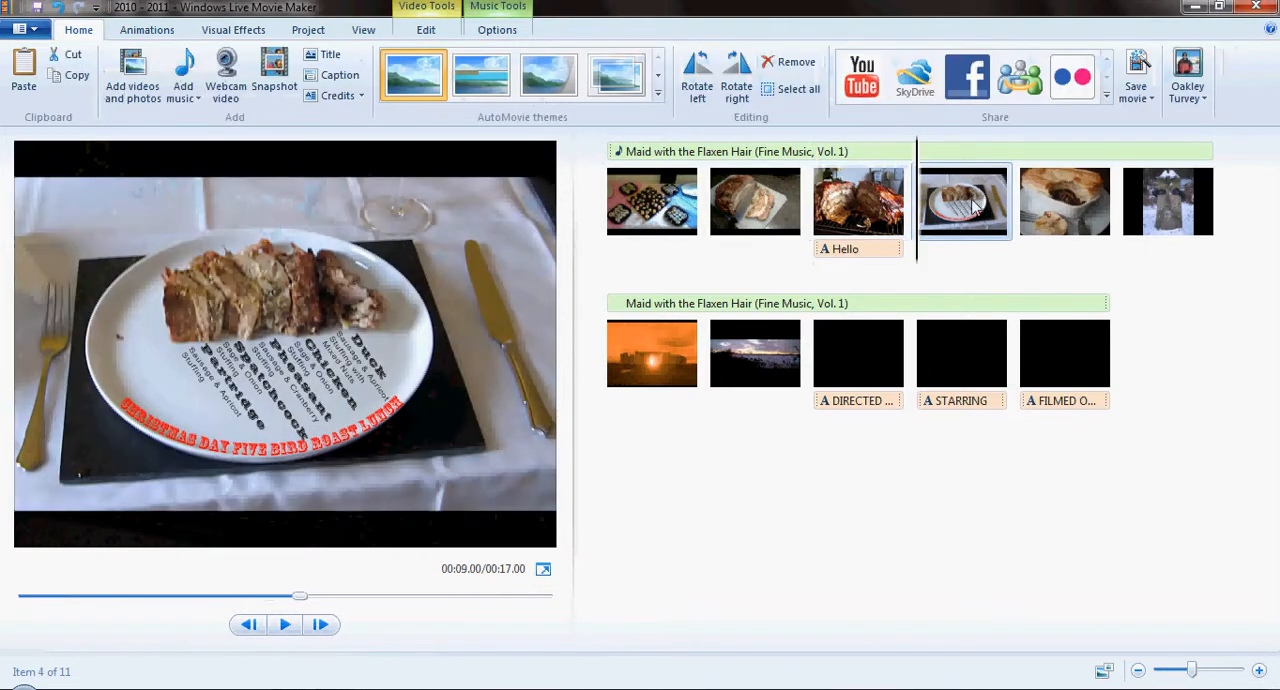
- Preview the movie from the second photo, the sliced meat, through the captioned photo, and pause playback
click(843, 231)
key(Left)
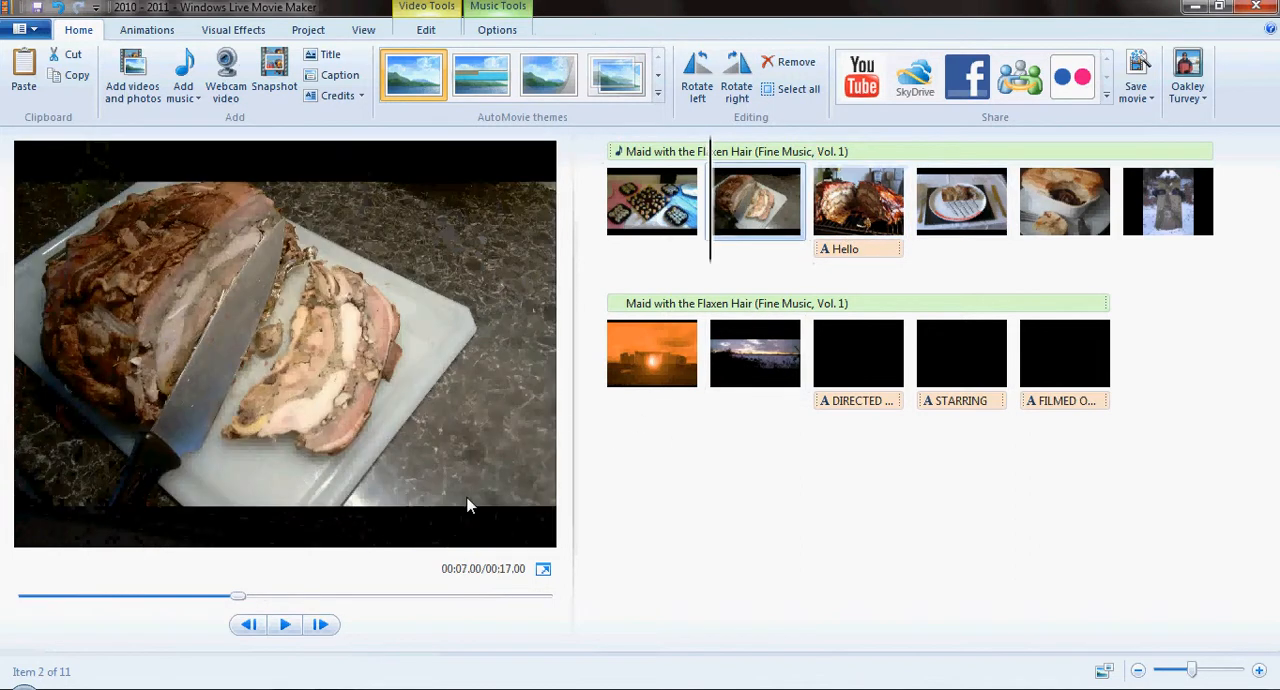
click(284, 624)
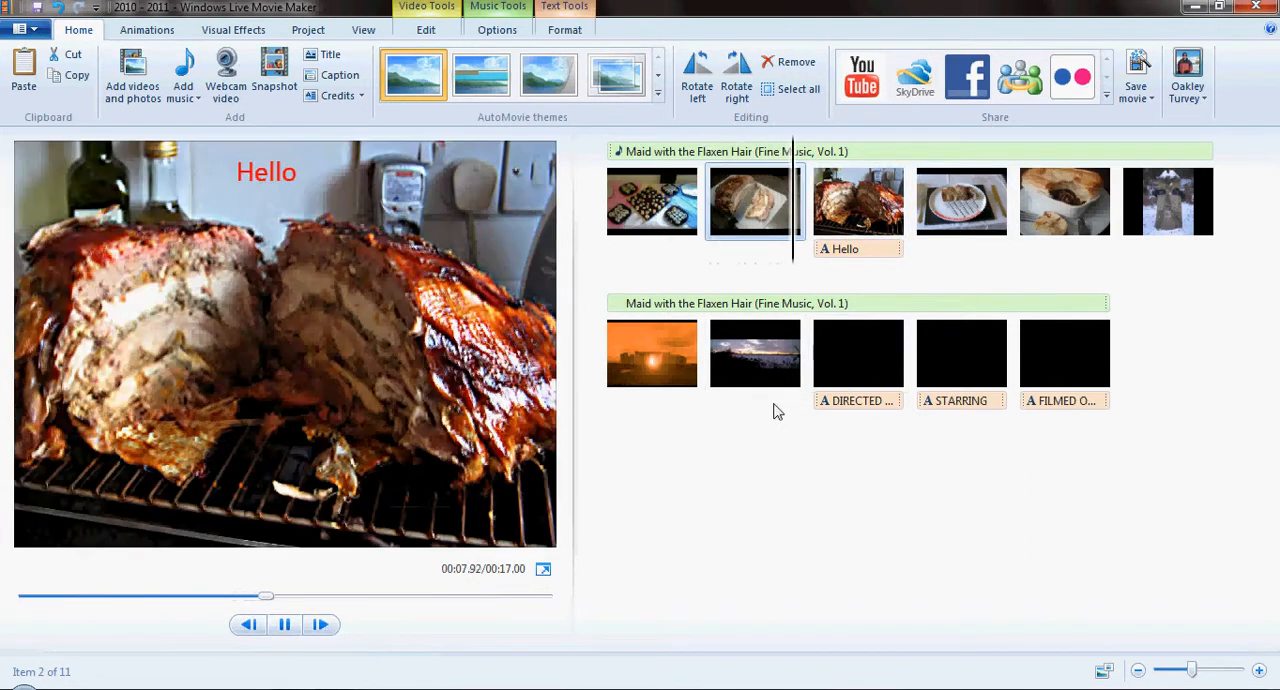
click(285, 625)
- Set the duration of all eleven photos and credits together to 7.00 seconds
click(678, 222)
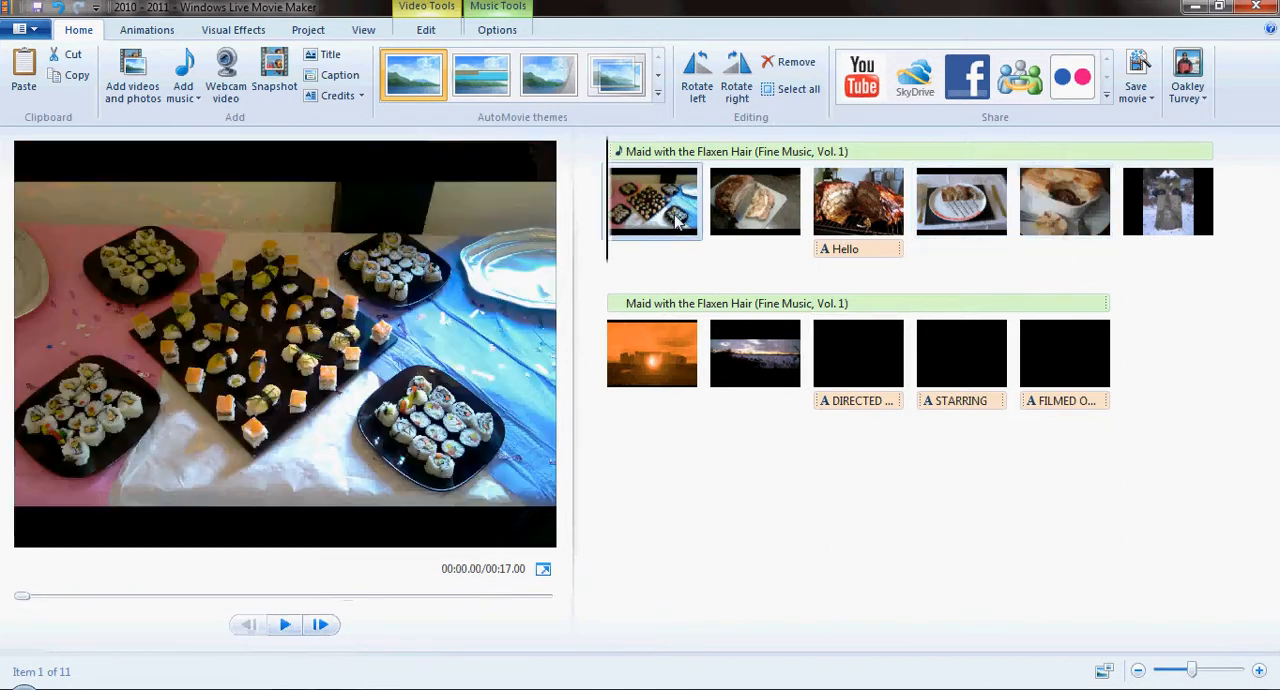
shift+click(1049, 373)
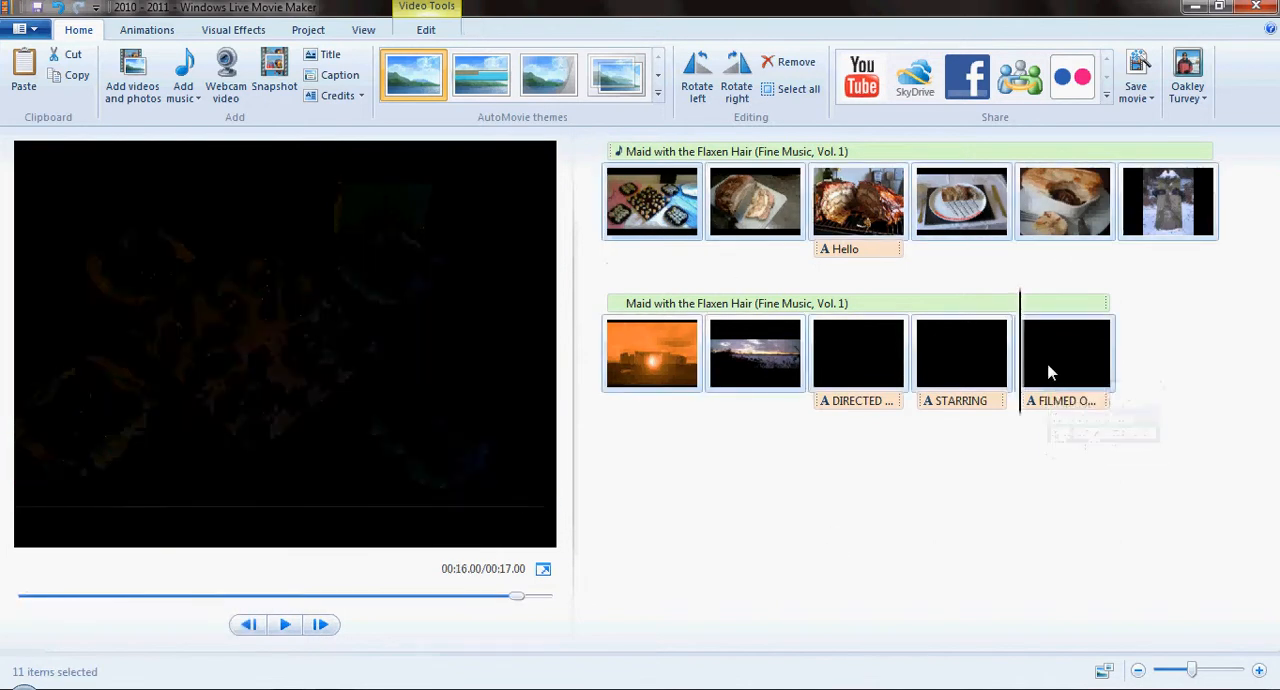
click(426, 31)
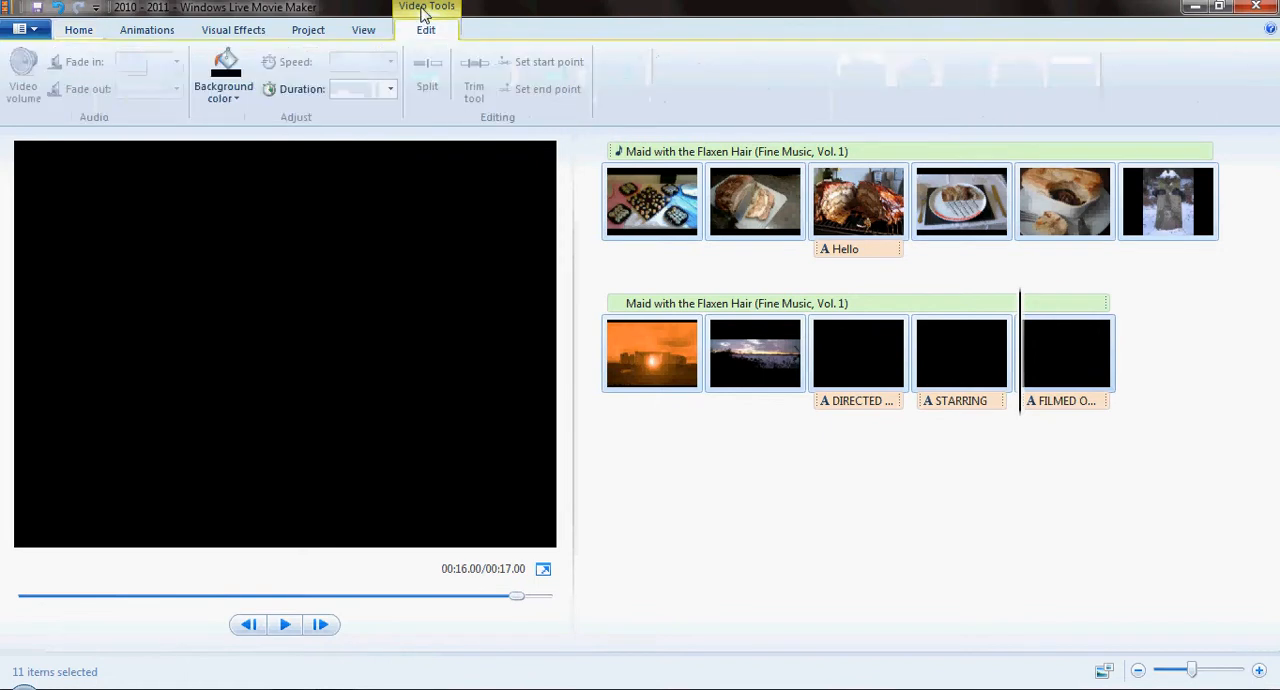
click(389, 93)
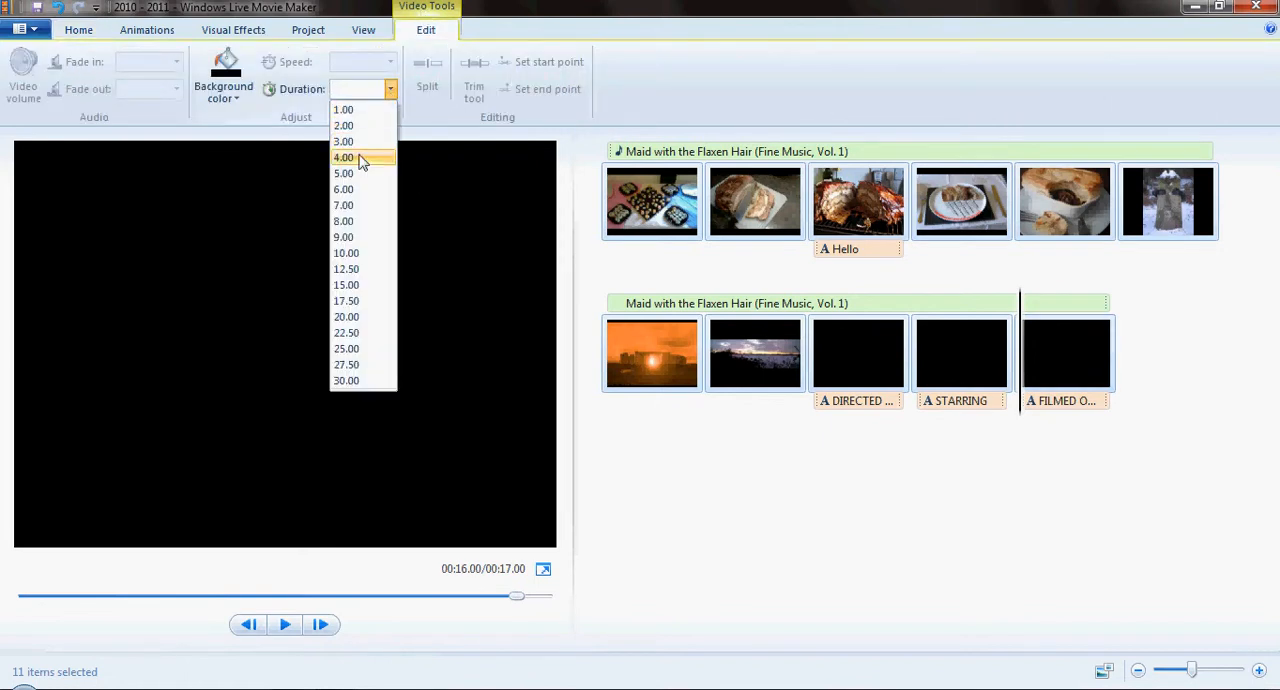
click(355, 187)
- Play the movie from the sliced meat photo and pause on the Hello caption to check its timing
click(658, 225)
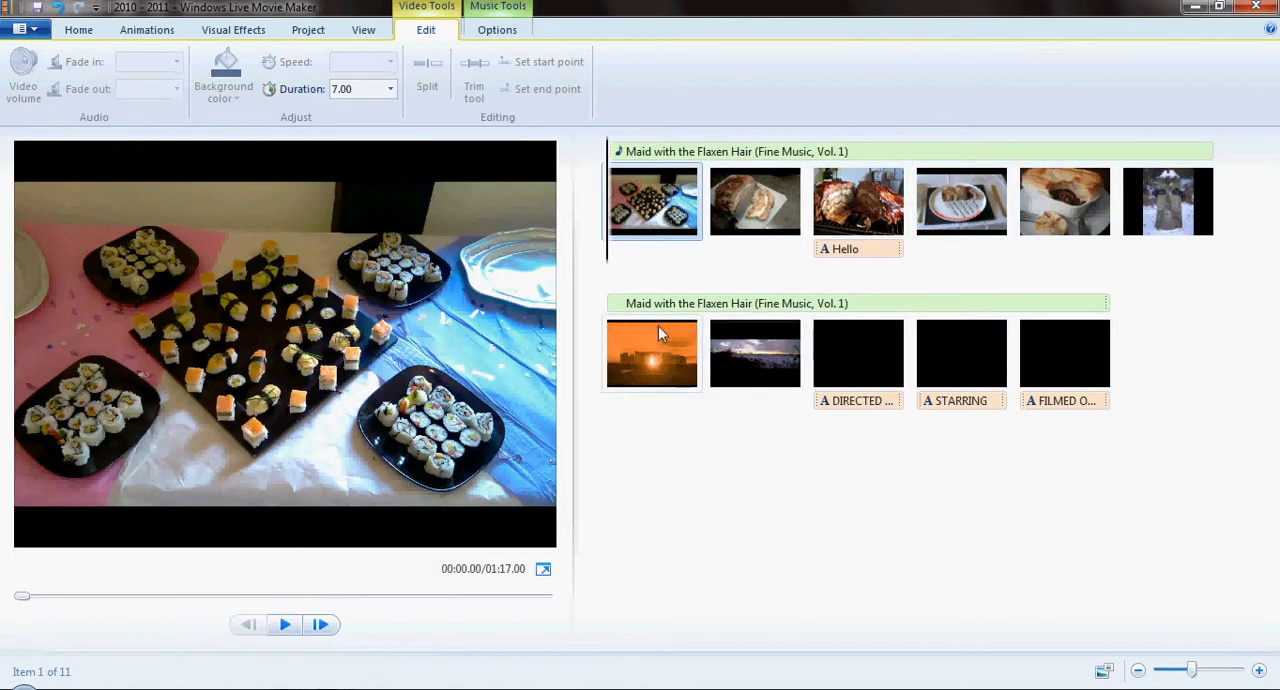
click(797, 212)
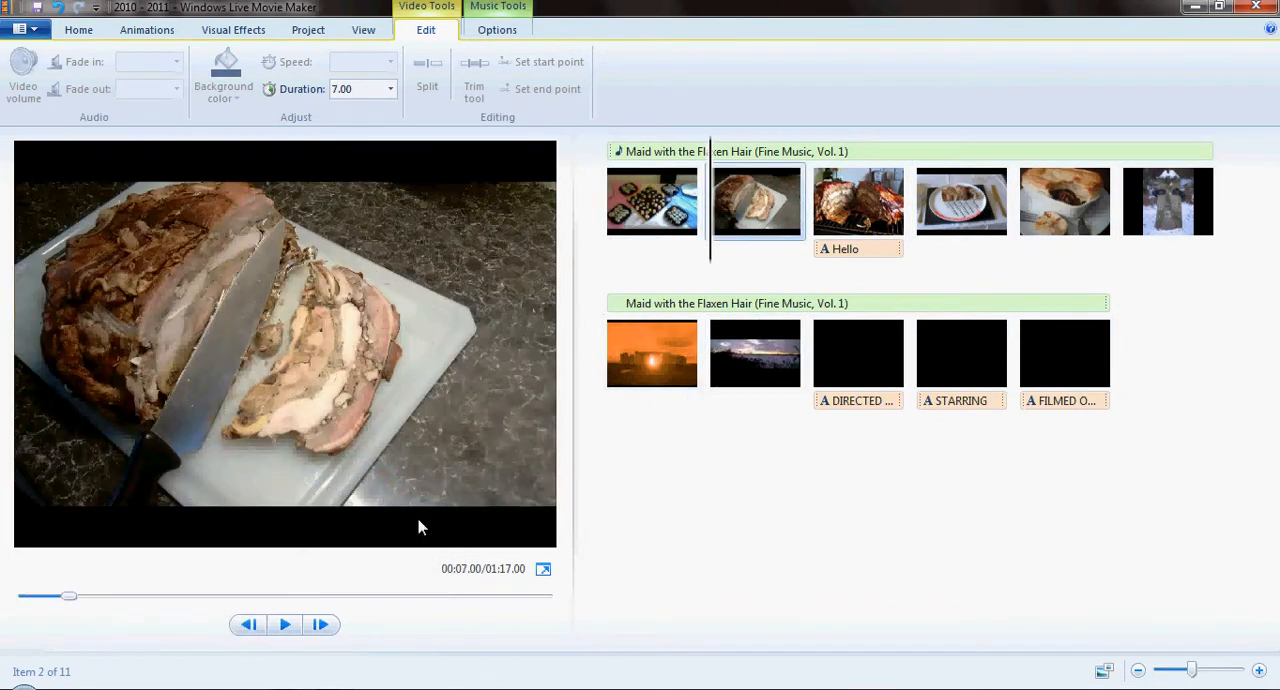
click(284, 624)
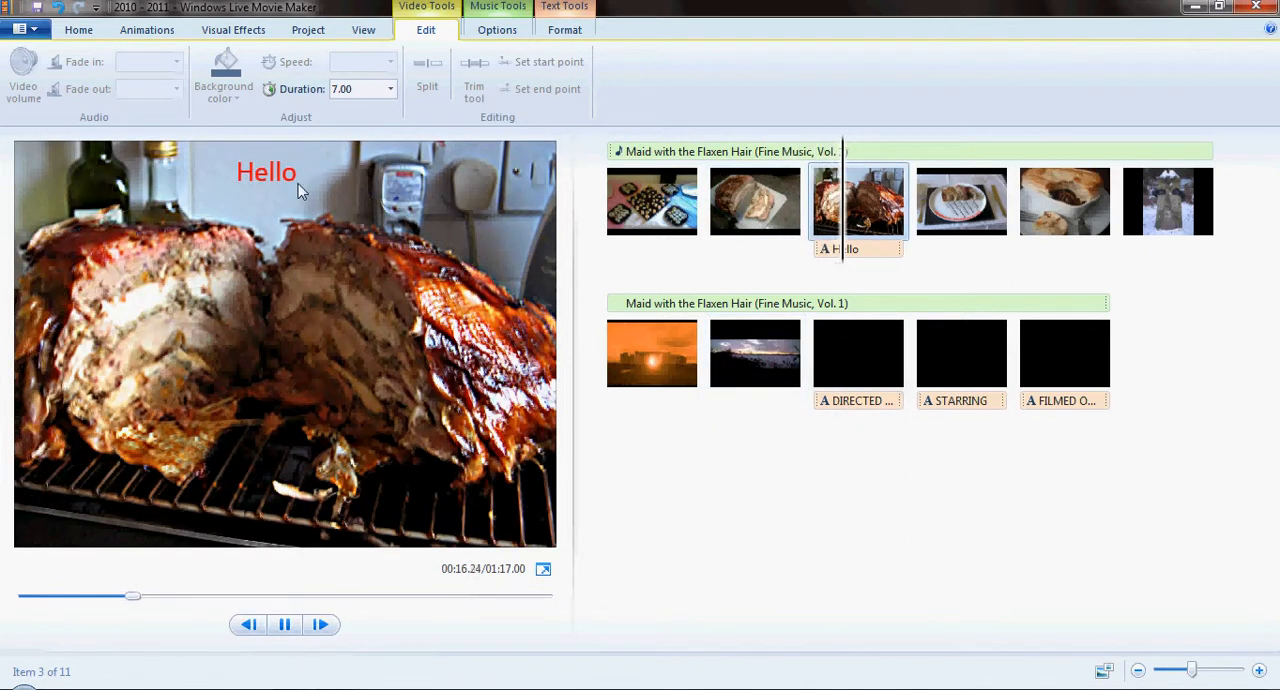
click(284, 624)
- Delete the Hello caption from the third photo
click(867, 252)
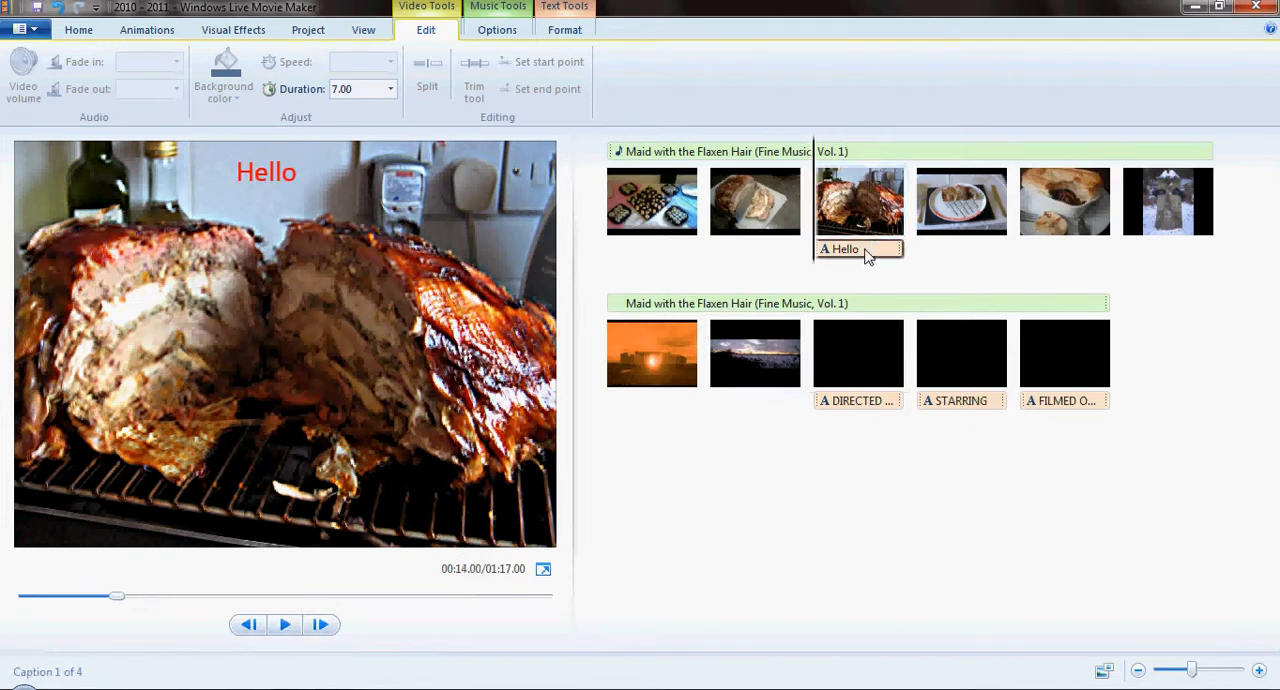
key(Delete)
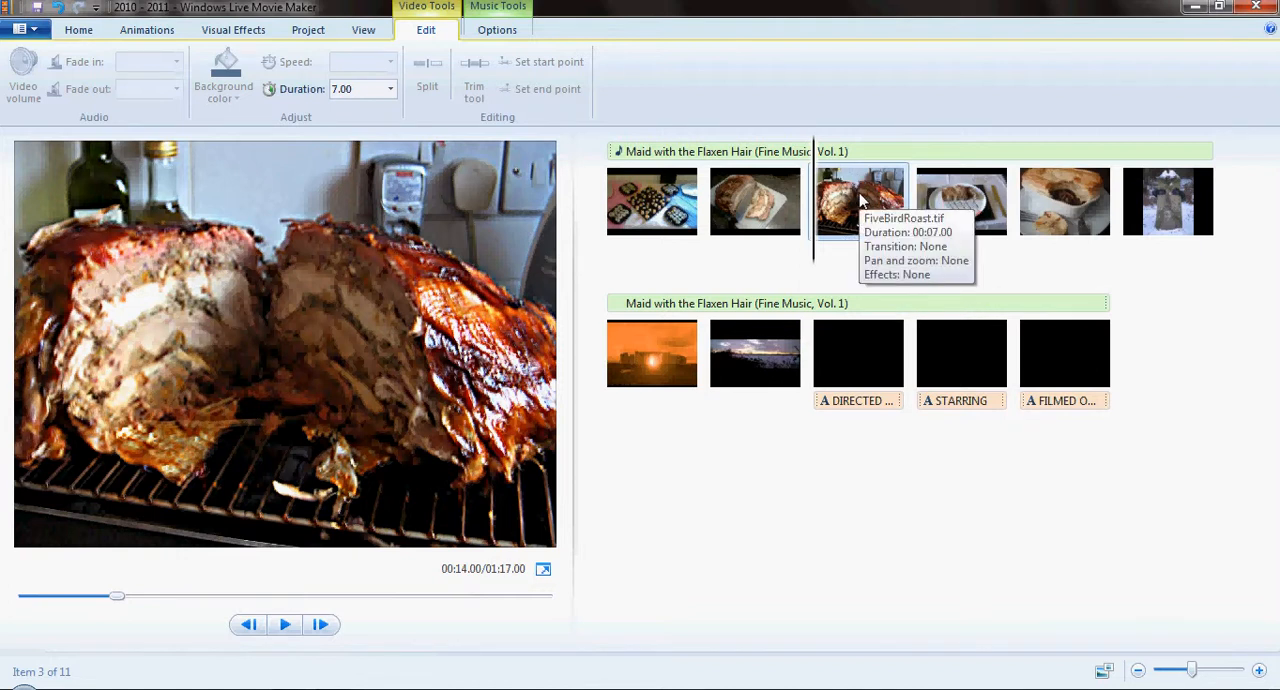
- Add a title card reading 2010 - 2011 before the first photo, the sushi platters
click(77, 29)
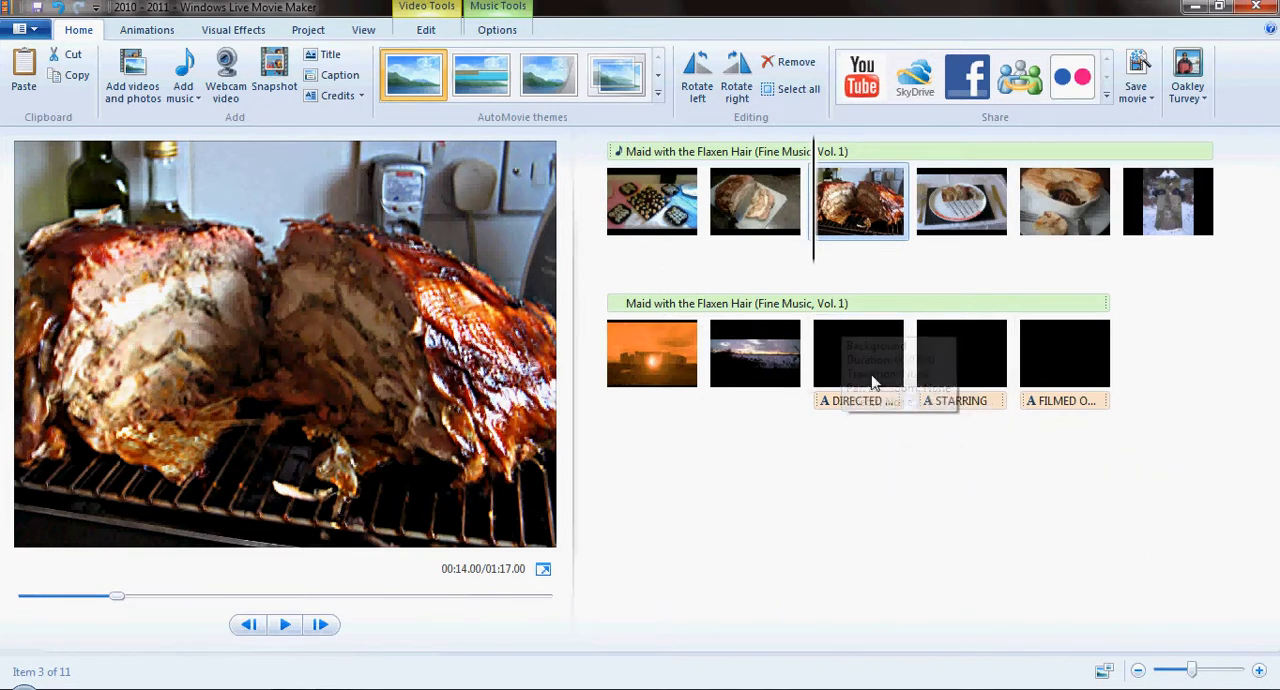
click(360, 95)
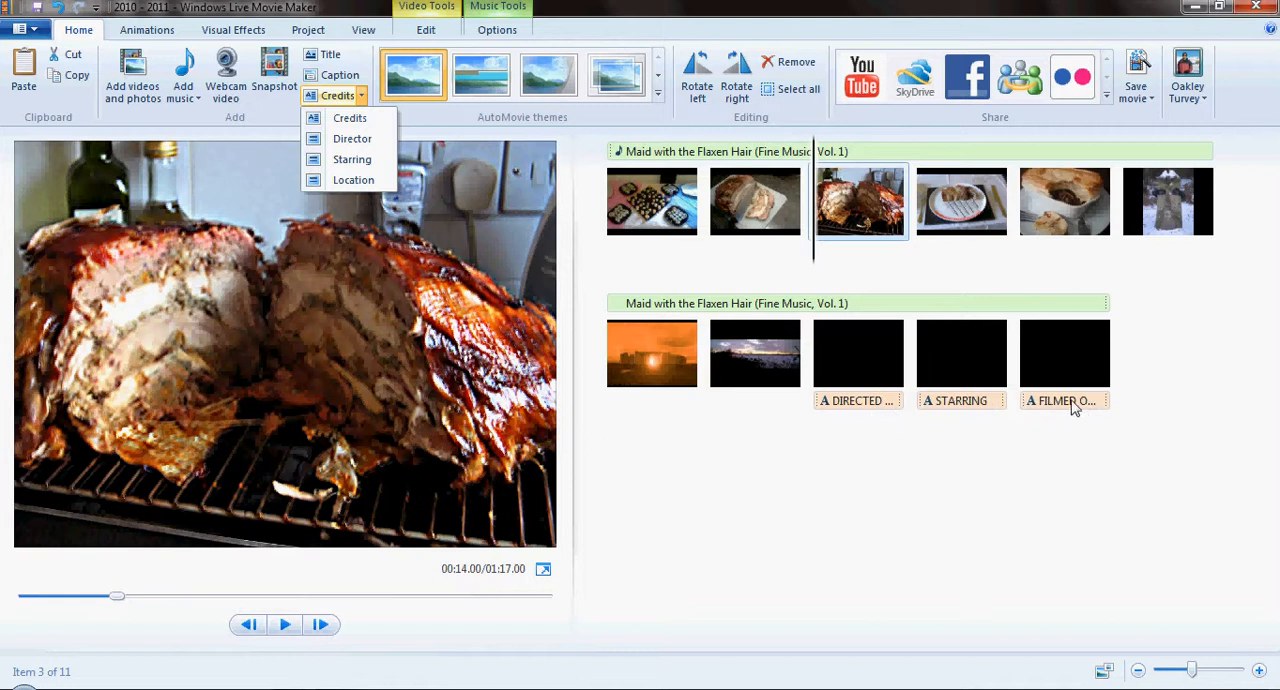
click(362, 97)
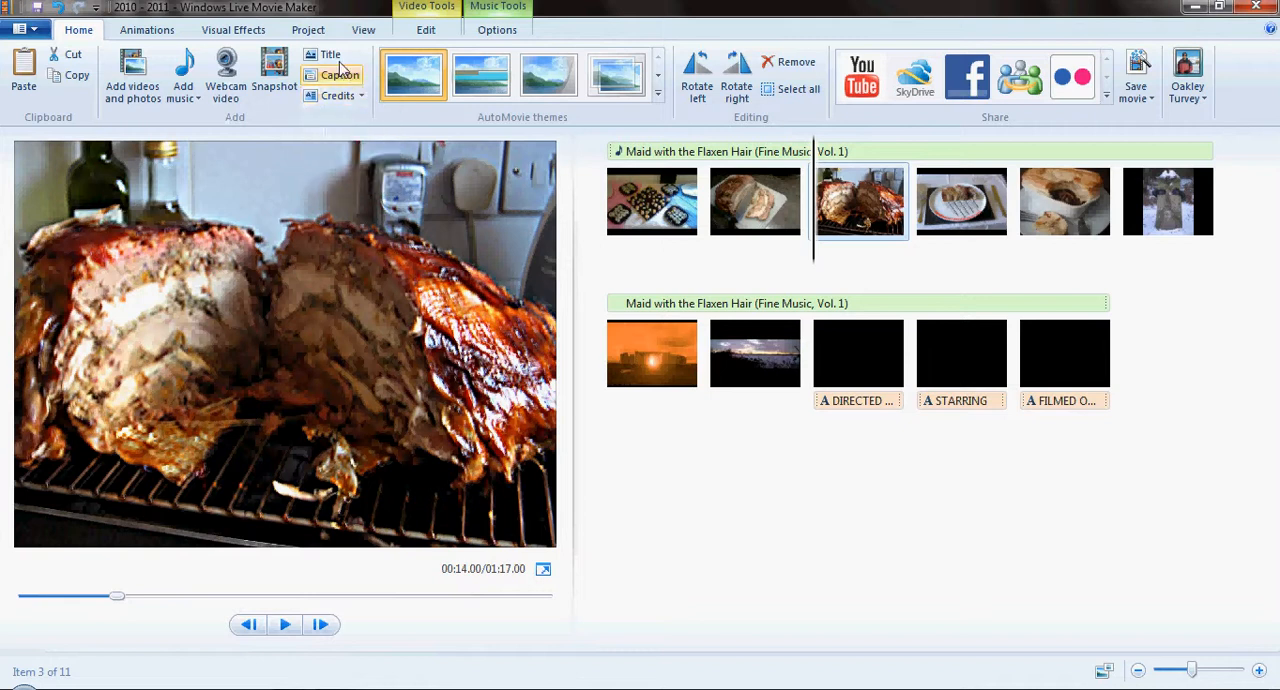
click(608, 207)
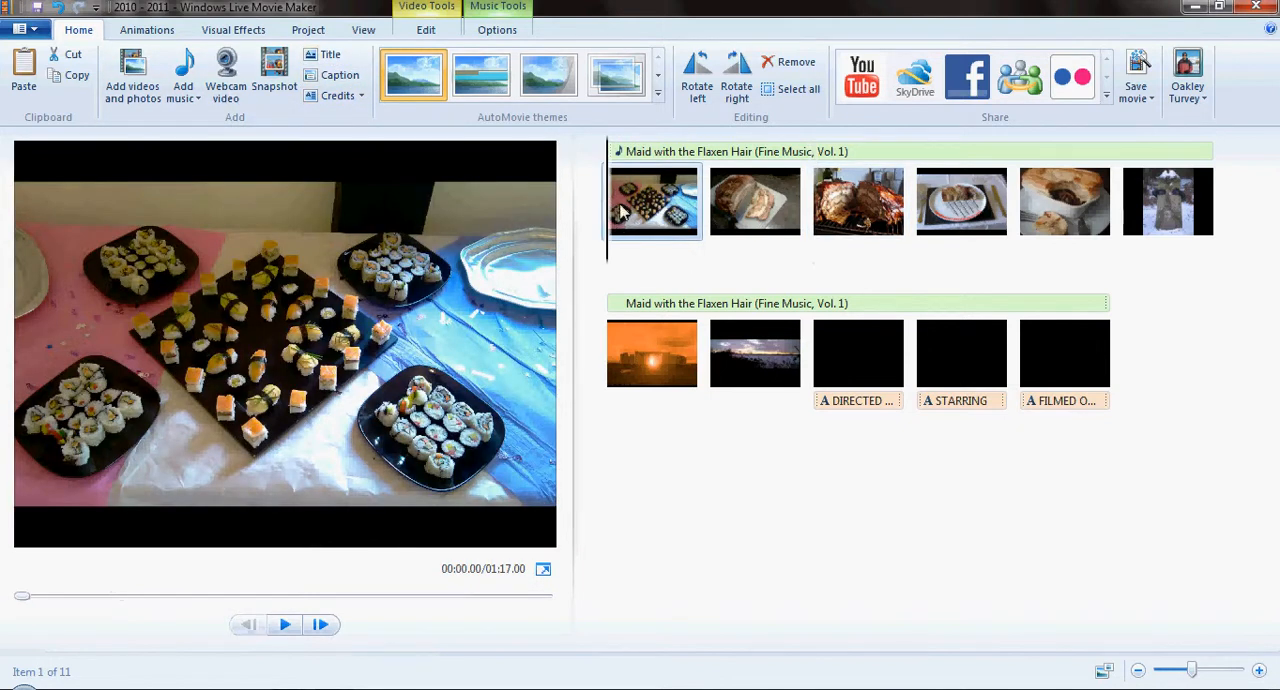
click(325, 54)
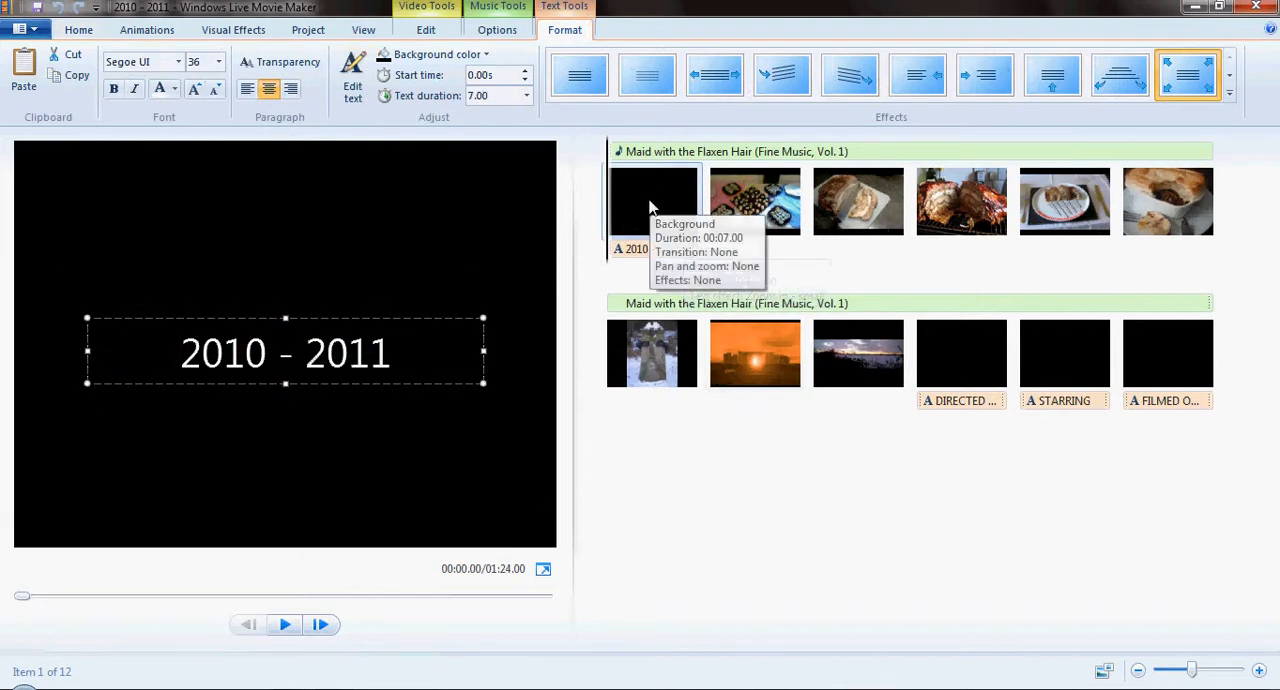
- Try a blue theme color as the title card's background, and undo the change
click(483, 55)
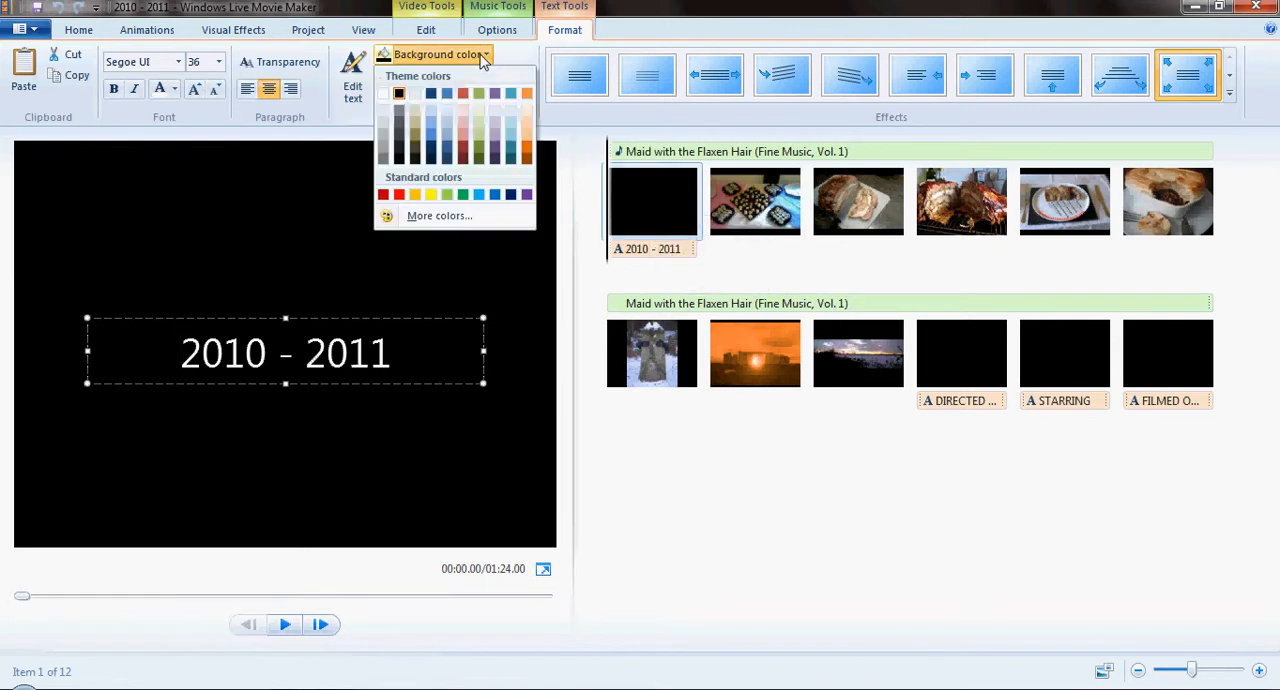
click(451, 98)
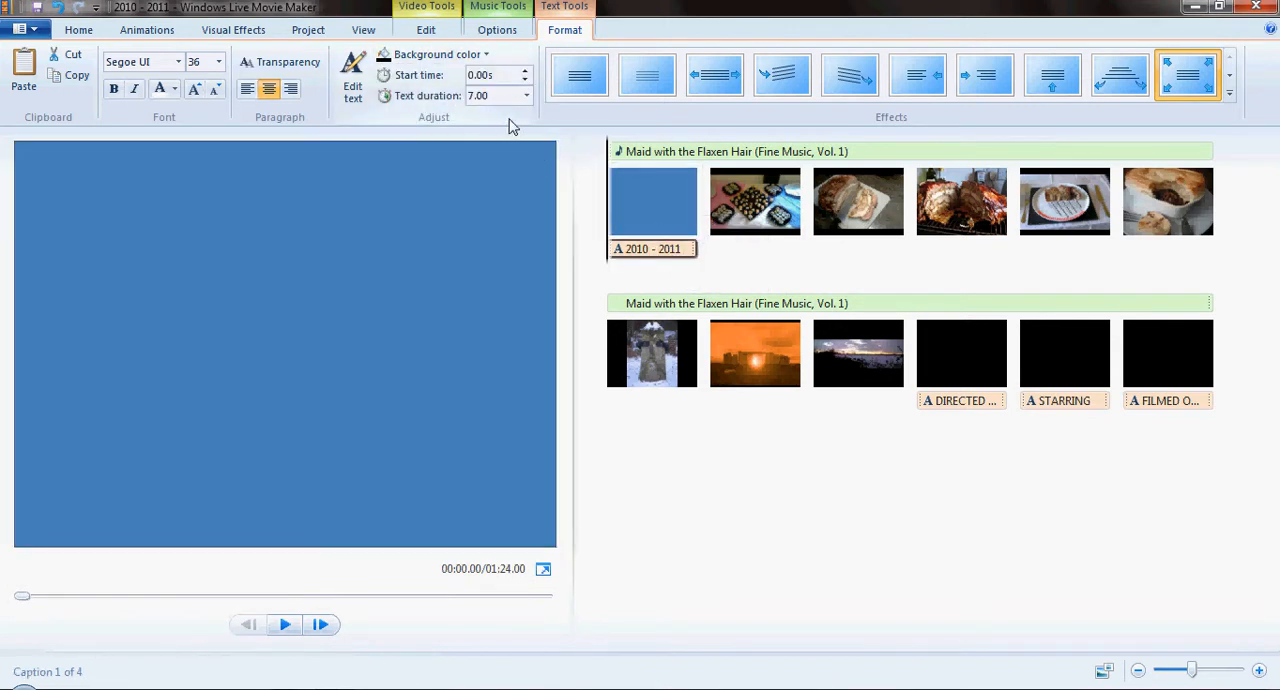
key(ctrl+z)
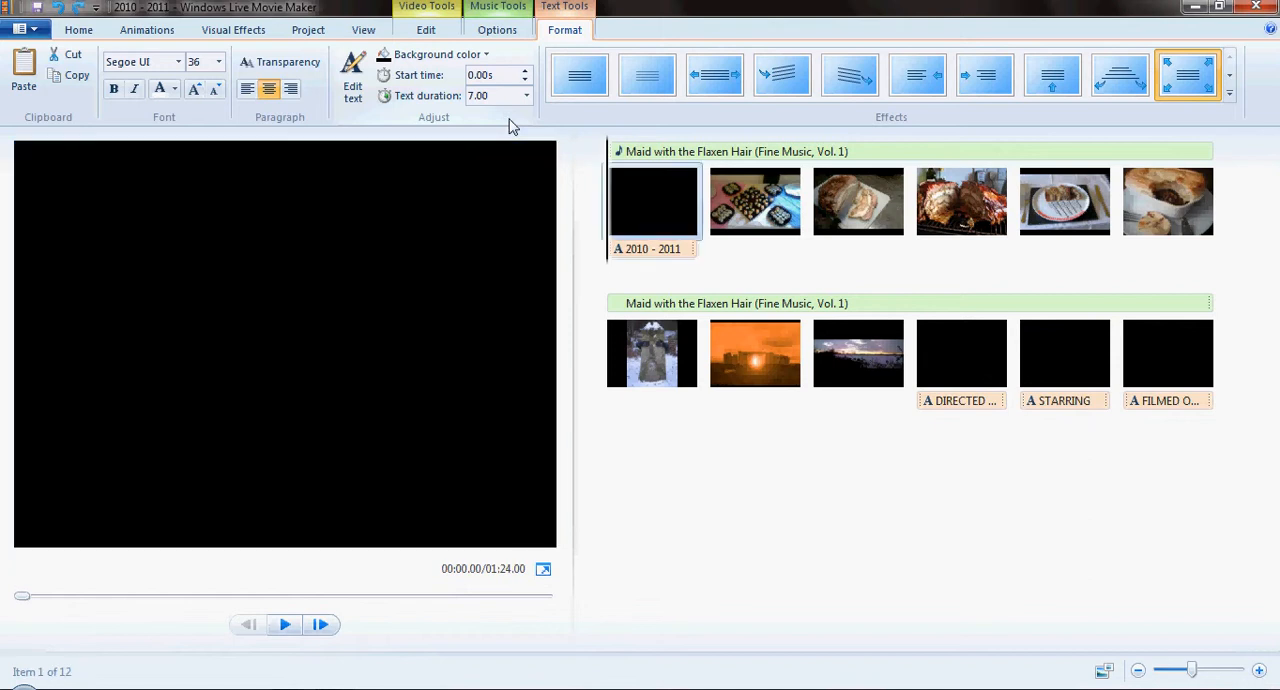
- Play the 2010 - 2011 title card to preview its text, and delete the card from the movie
click(656, 248)
click(284, 626)
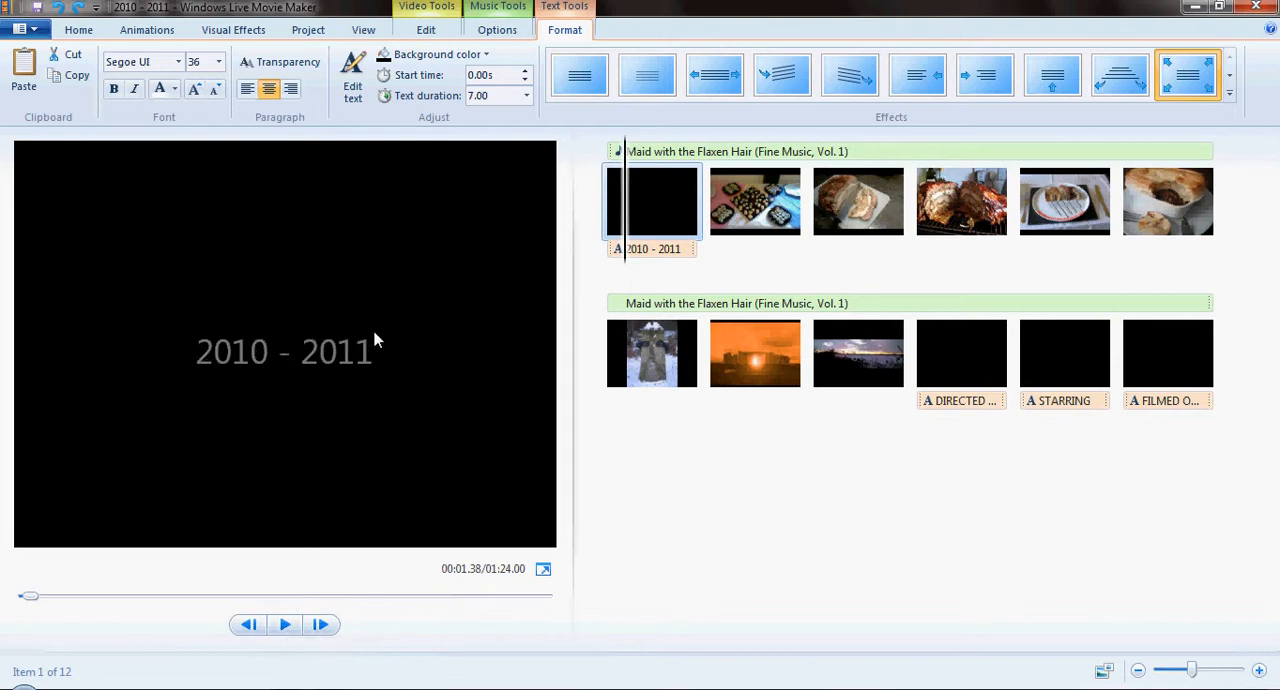
click(88, 29)
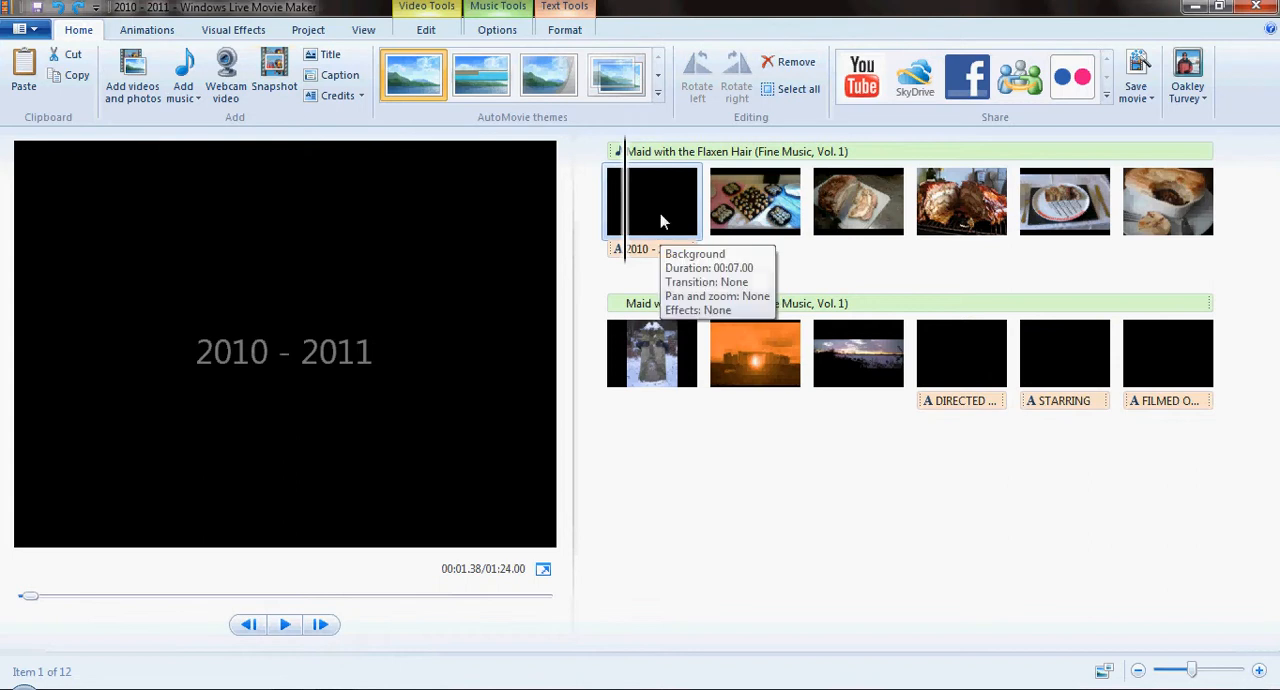
key(Delete)
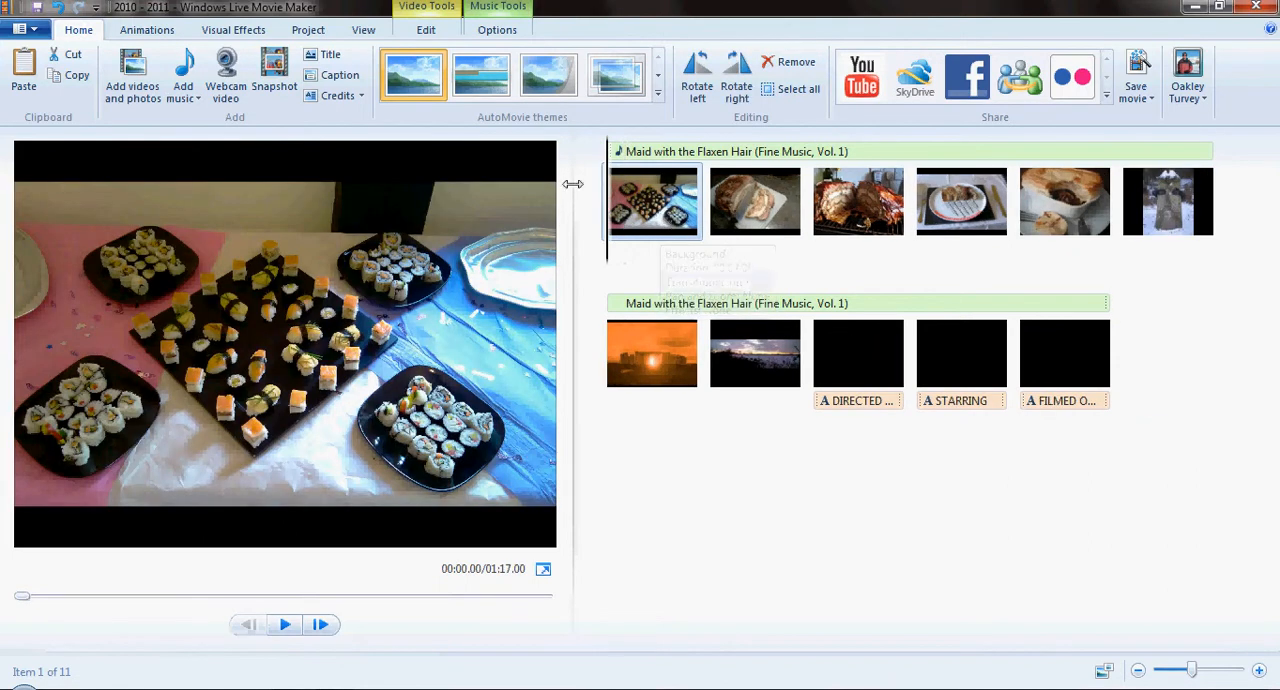
- Apply the page curl transition with the folded upper-left corner to the second photo, the sliced meat
click(790, 200)
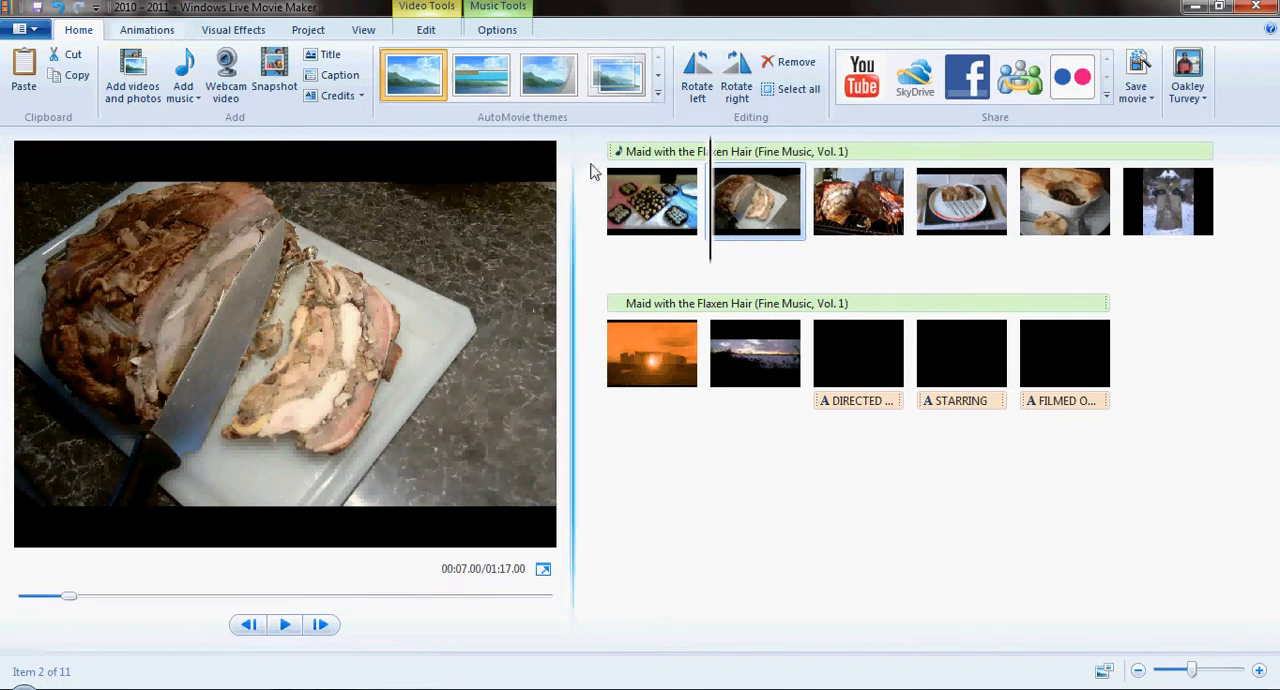
click(147, 29)
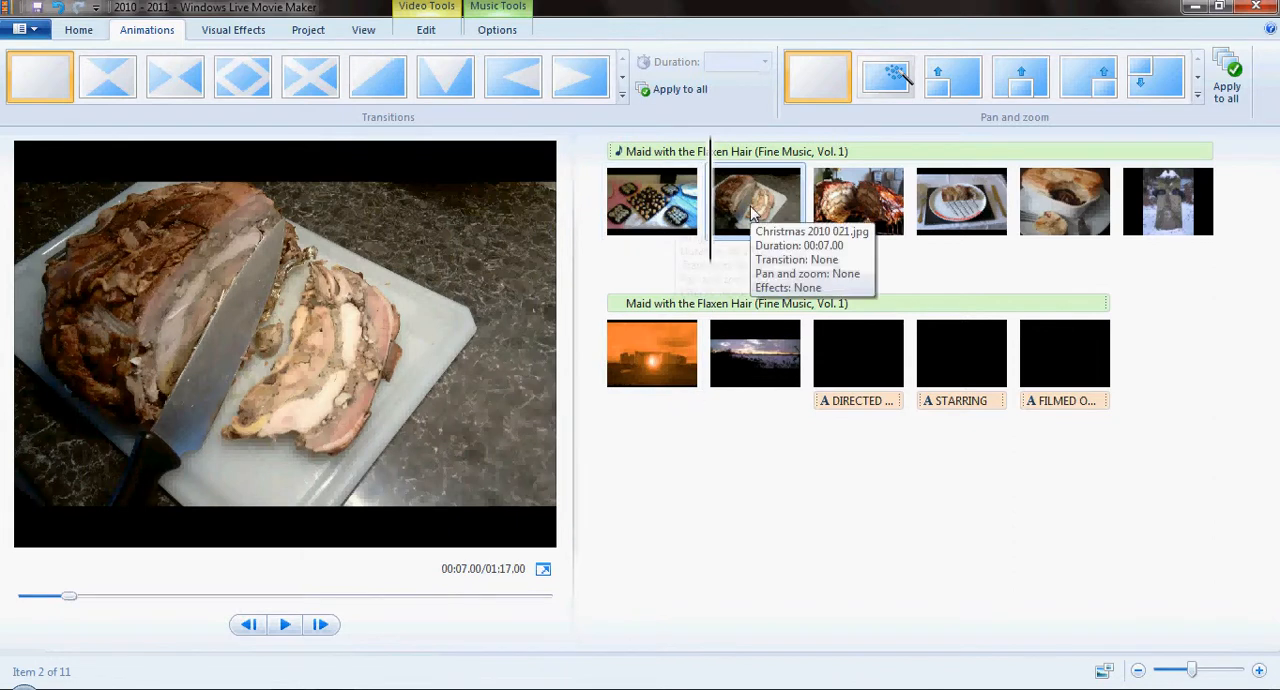
click(622, 80)
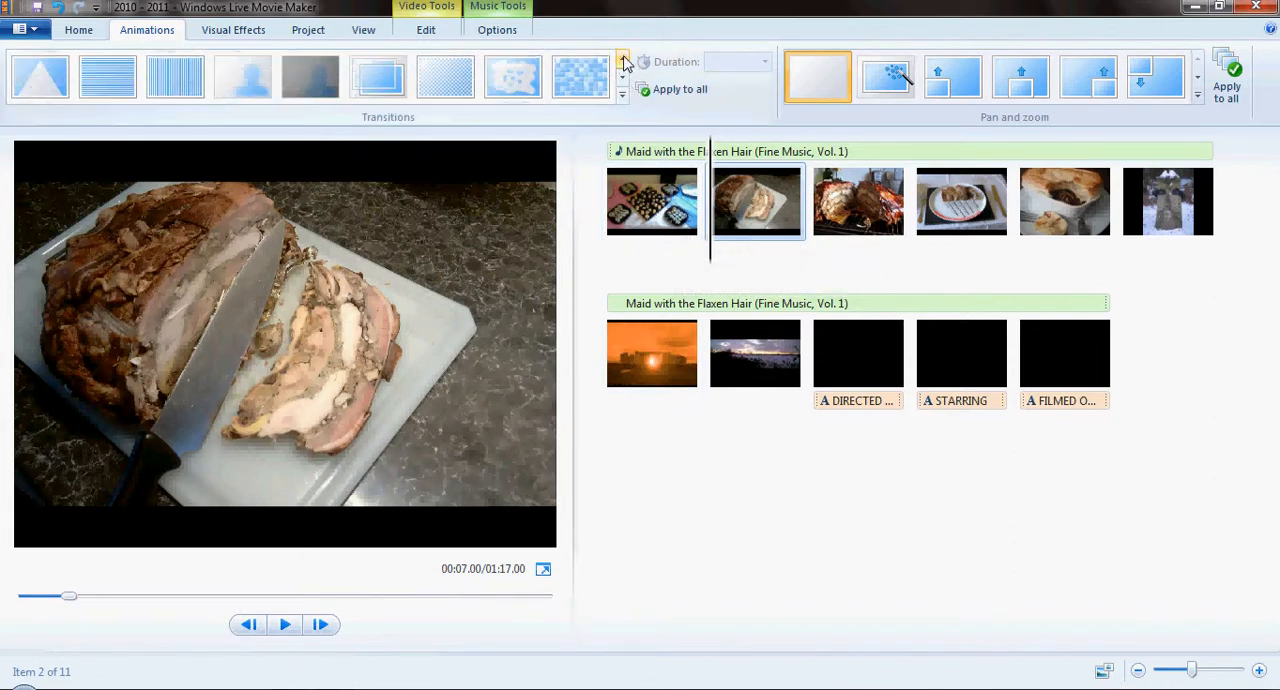
click(622, 62)
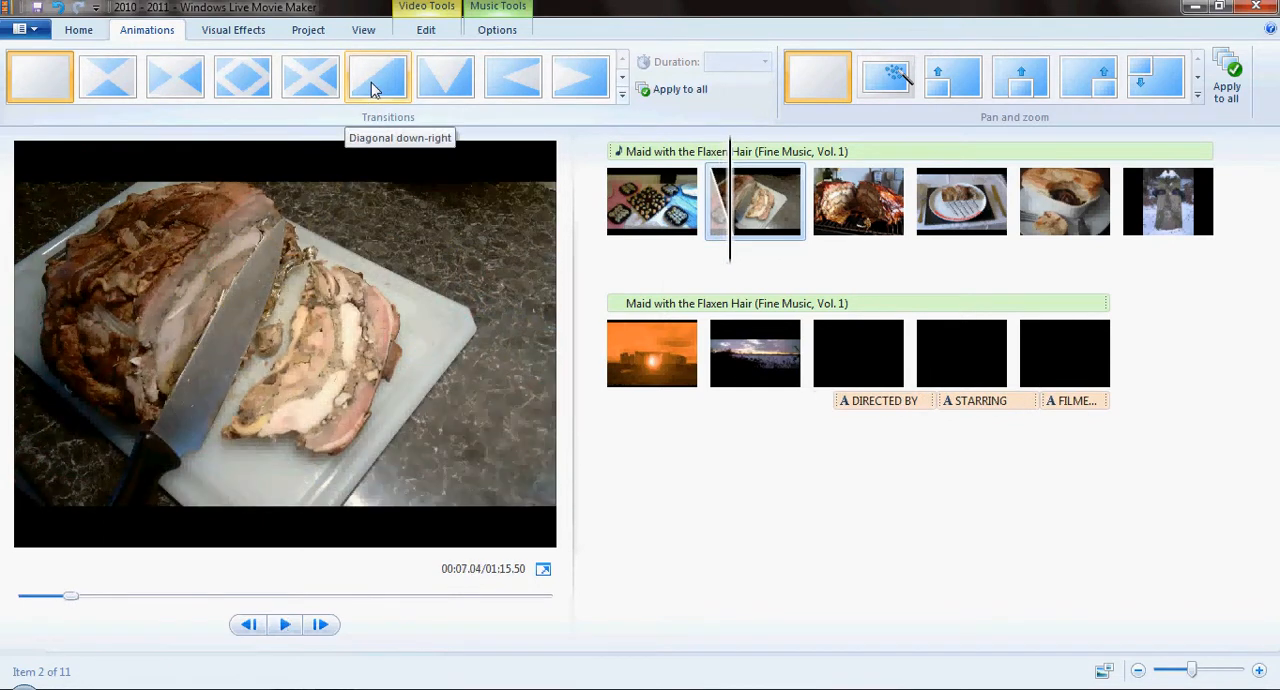
click(622, 82)
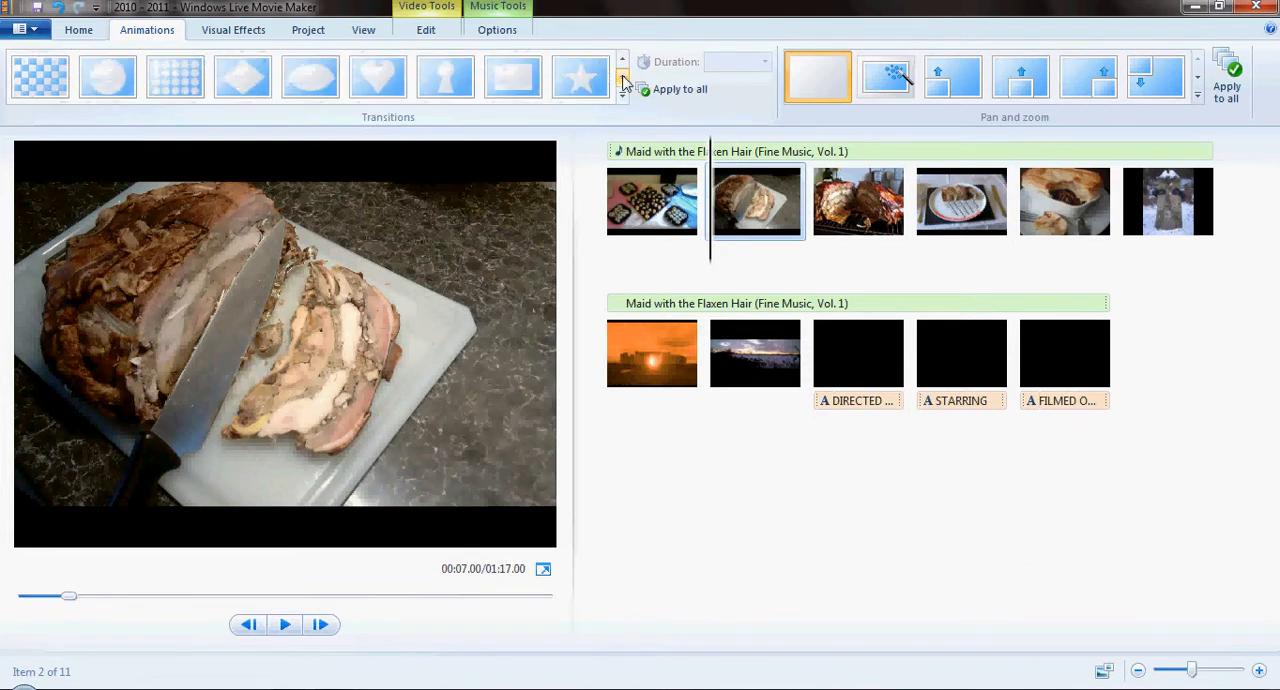
click(622, 76)
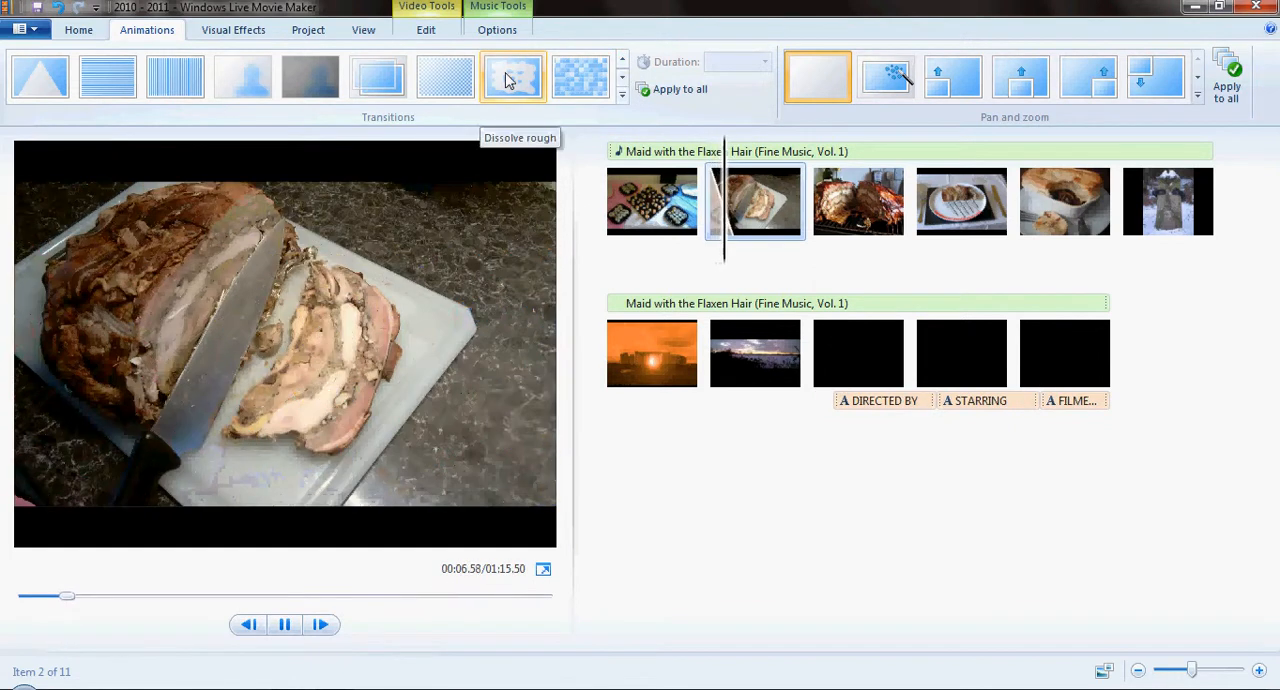
click(623, 78)
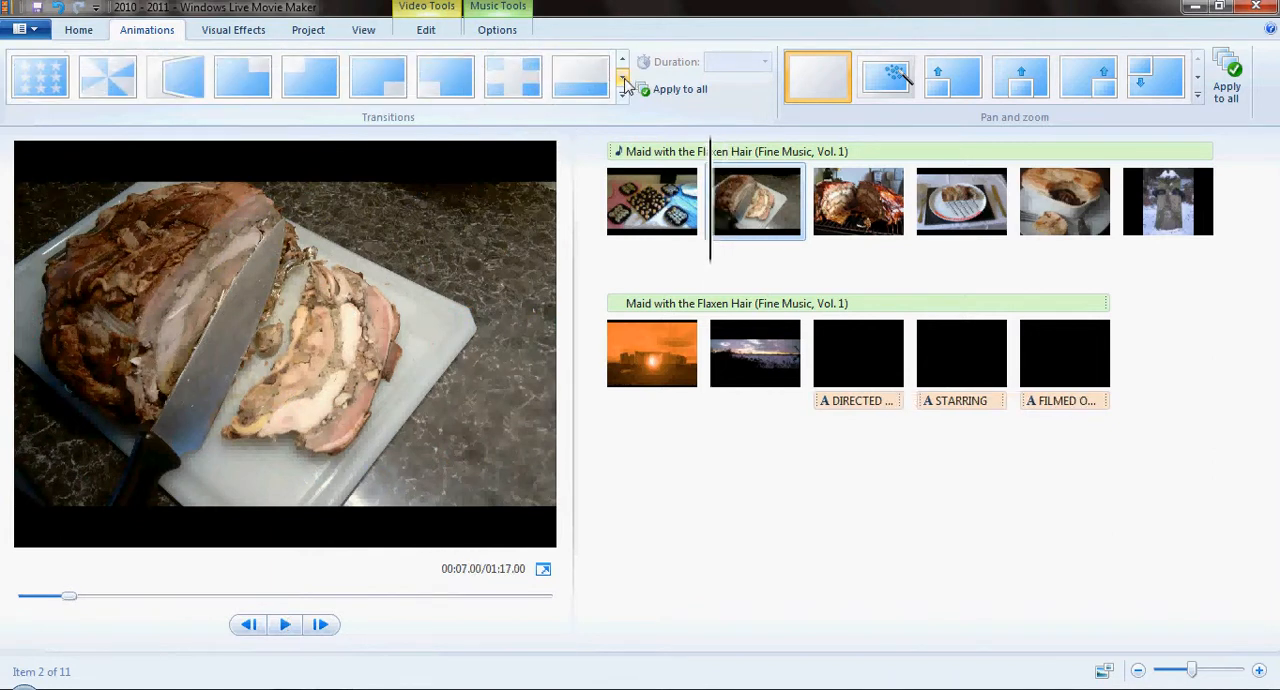
click(624, 86)
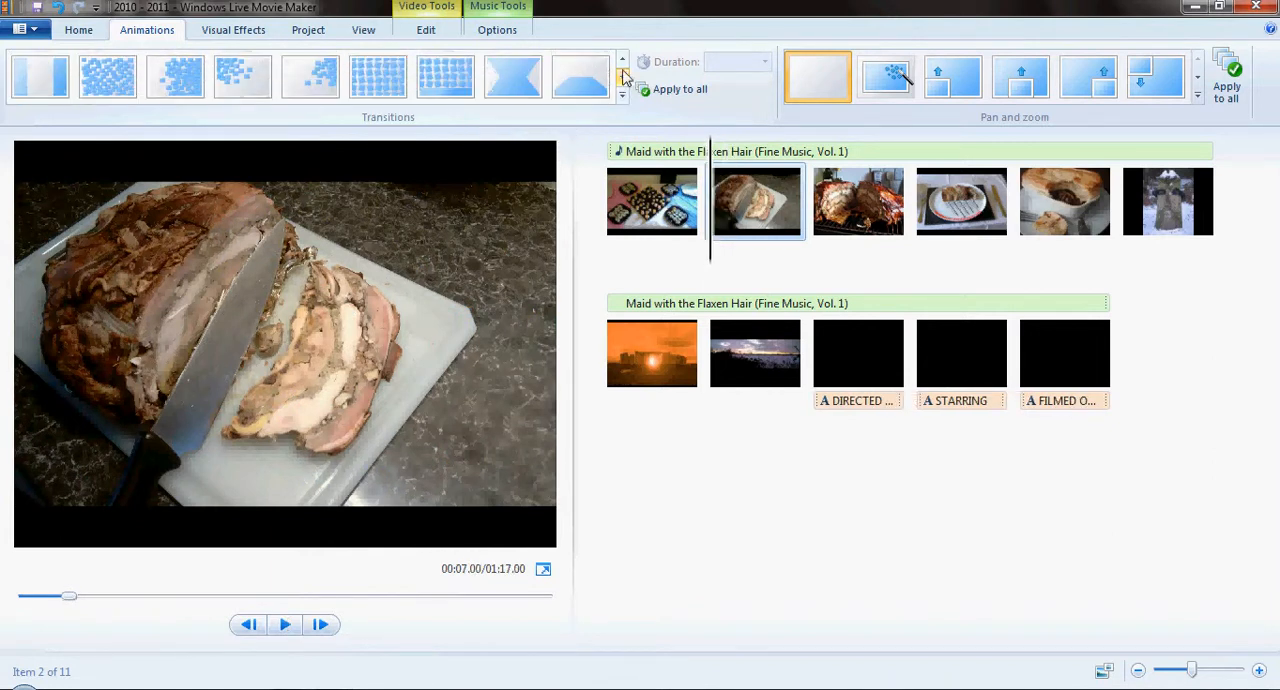
click(622, 62)
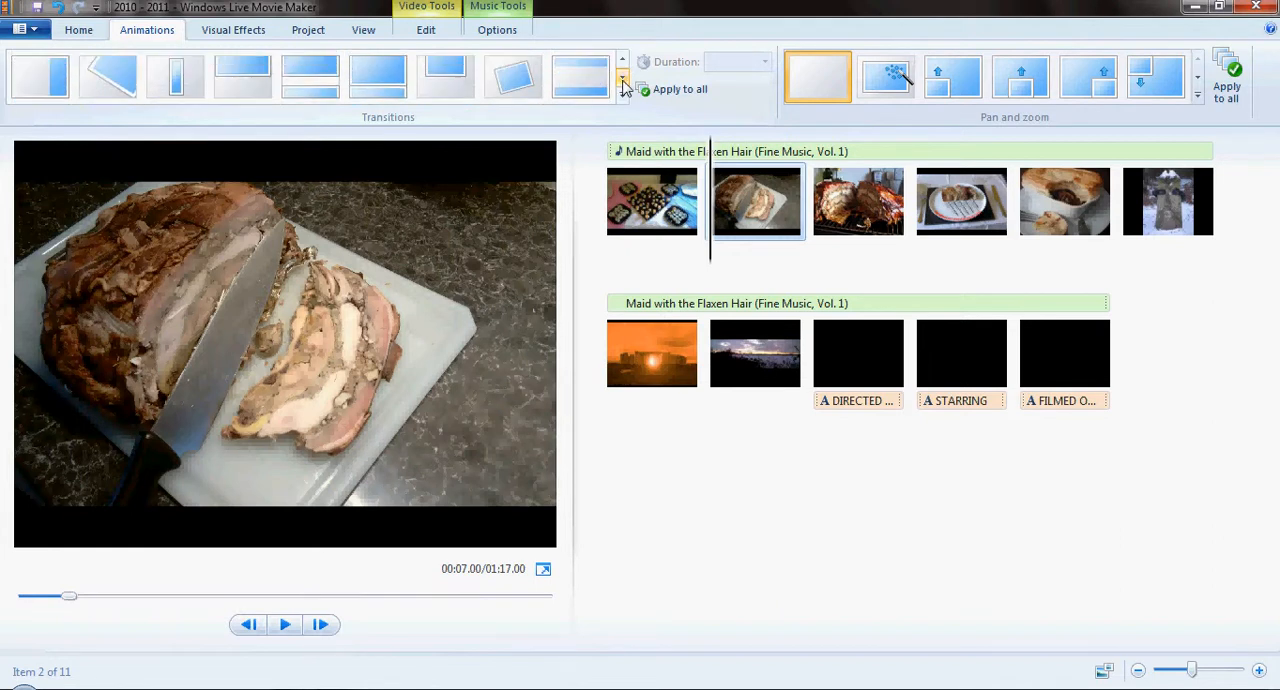
click(622, 87)
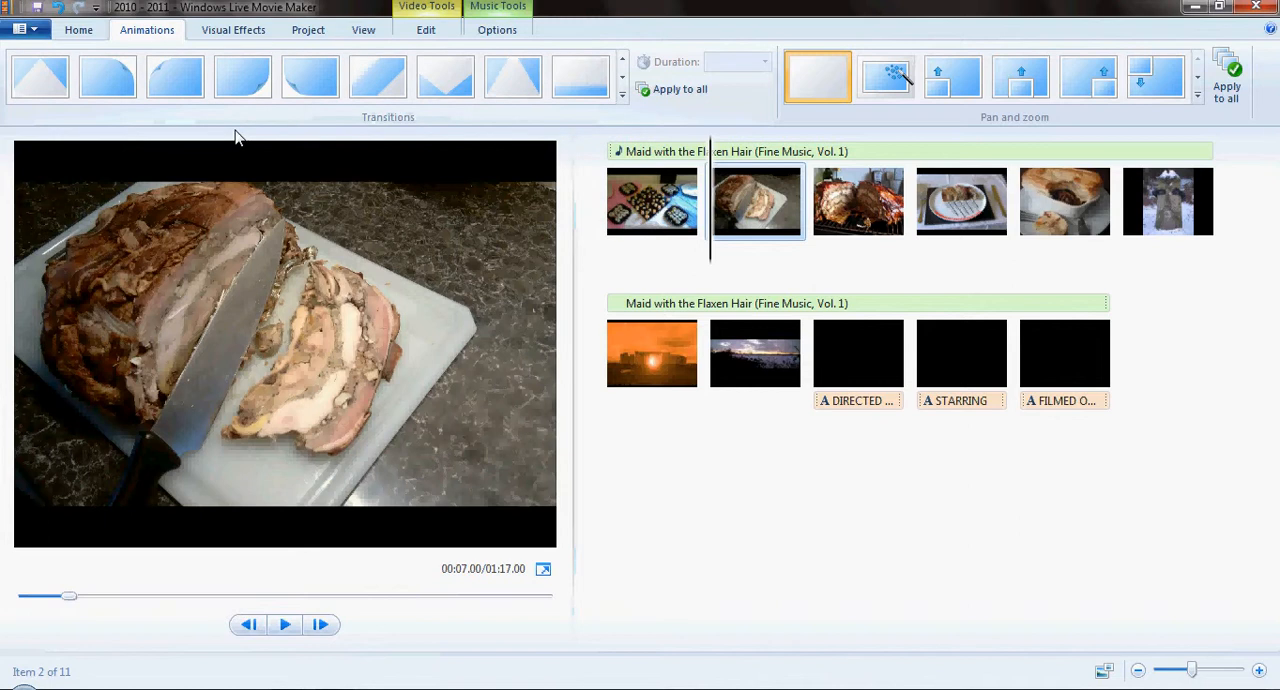
click(181, 79)
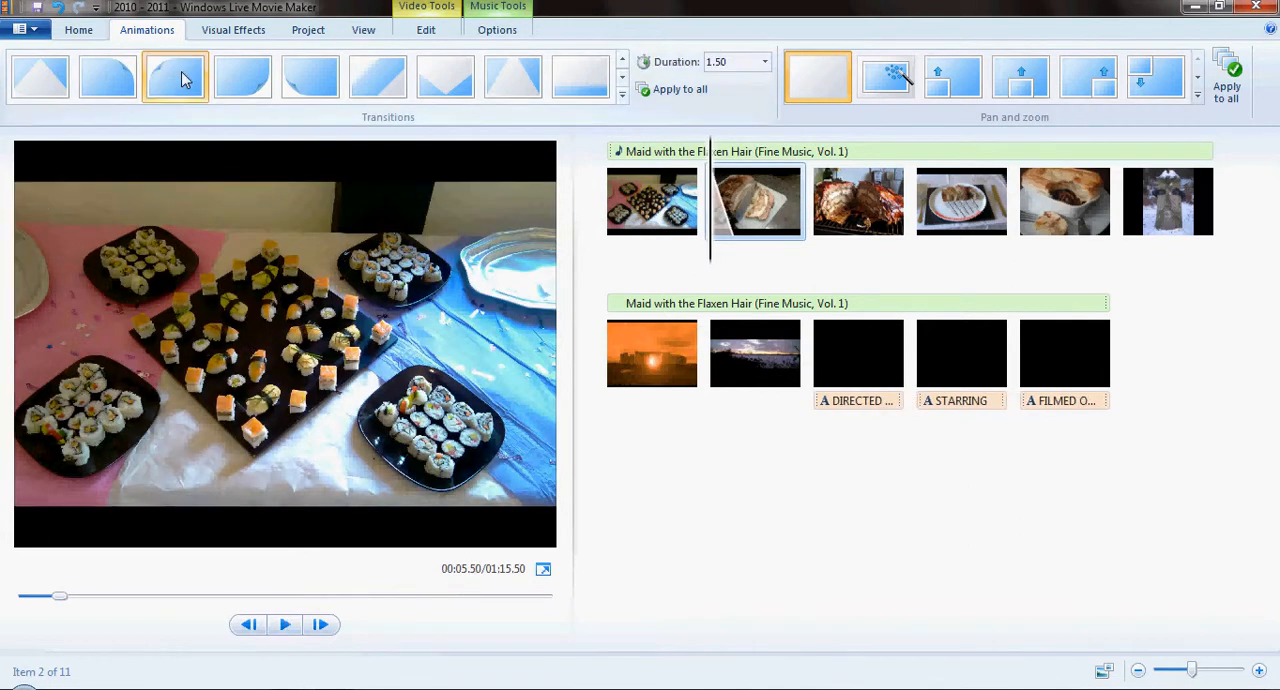
- Apply the second photo's page curl transition to all photos and credits in the movie
mouse_move(191, 88)
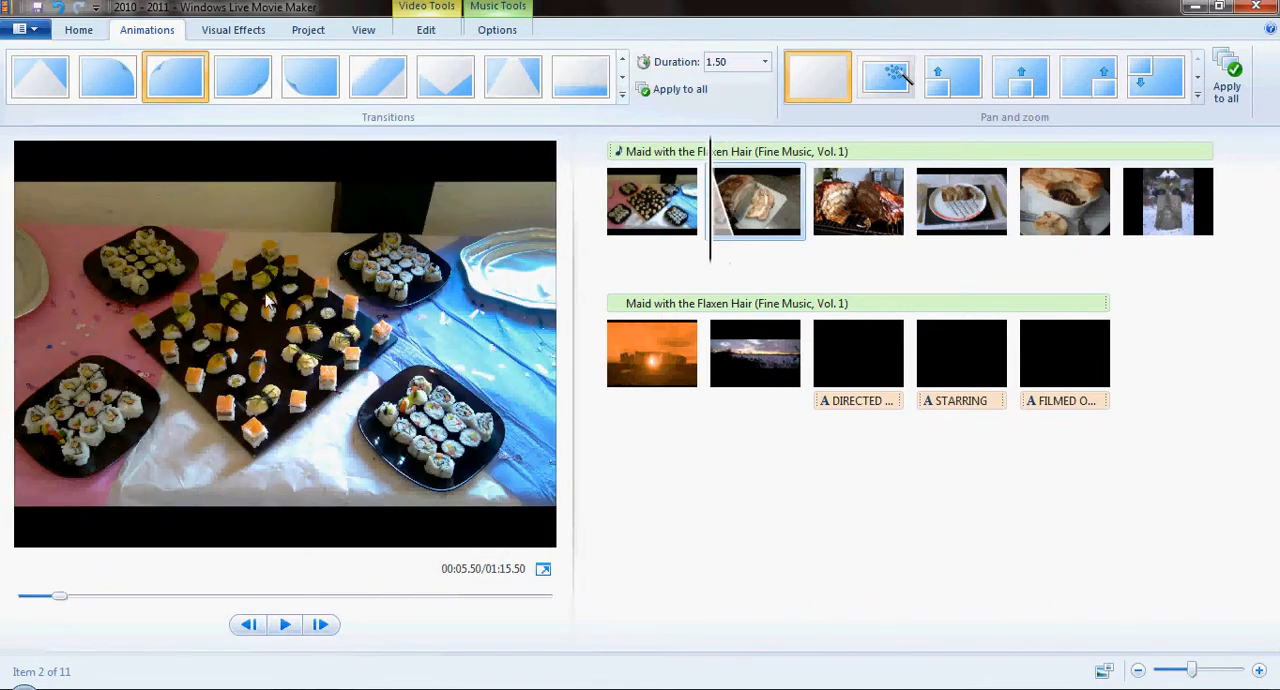
mouse_move(733, 248)
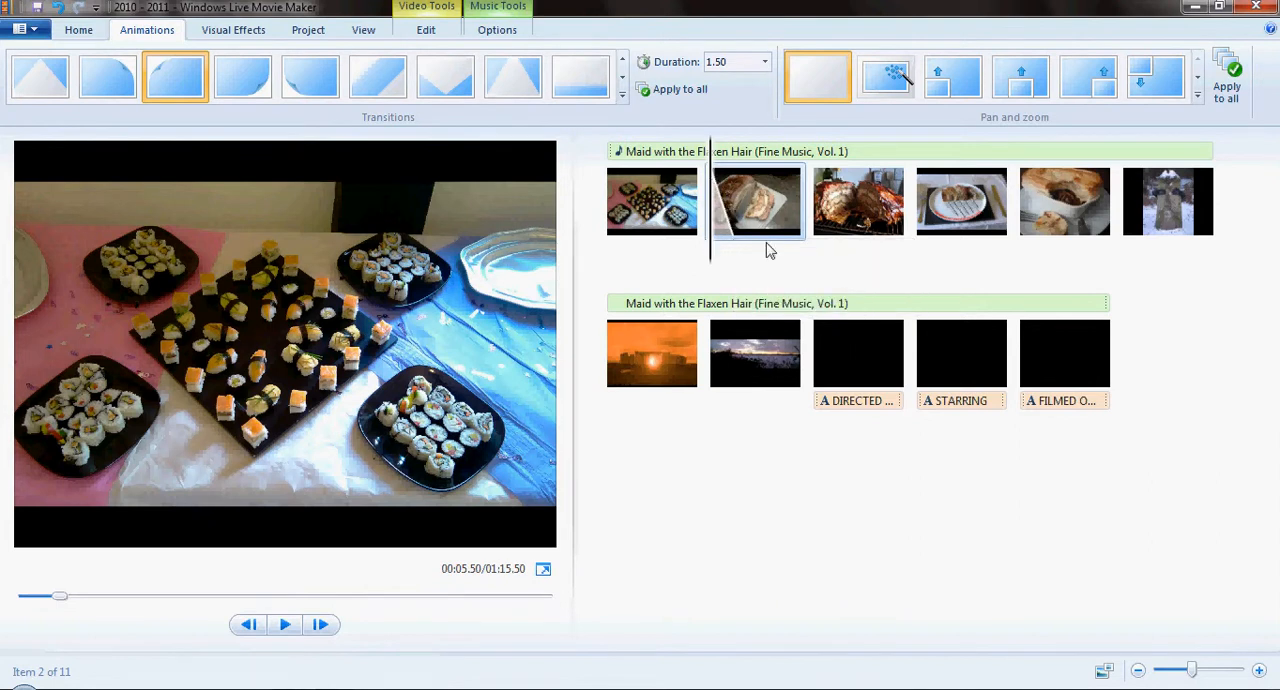
mouse_move(757, 208)
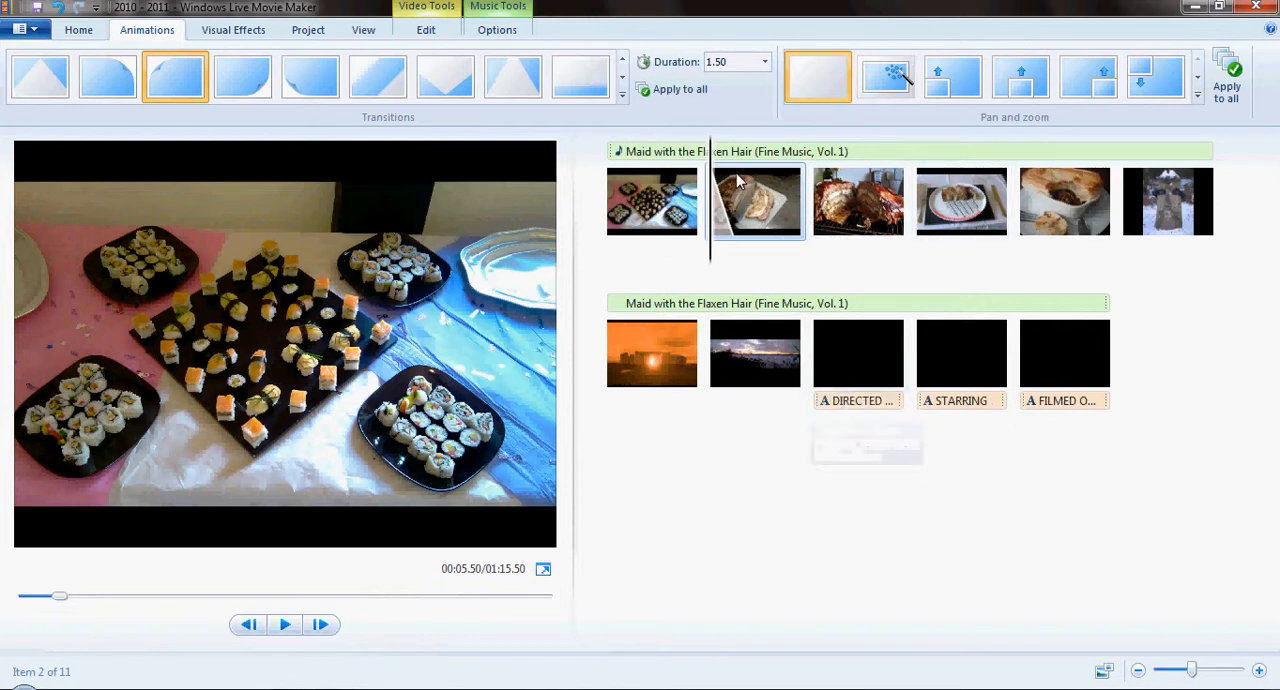
mouse_move(737, 177)
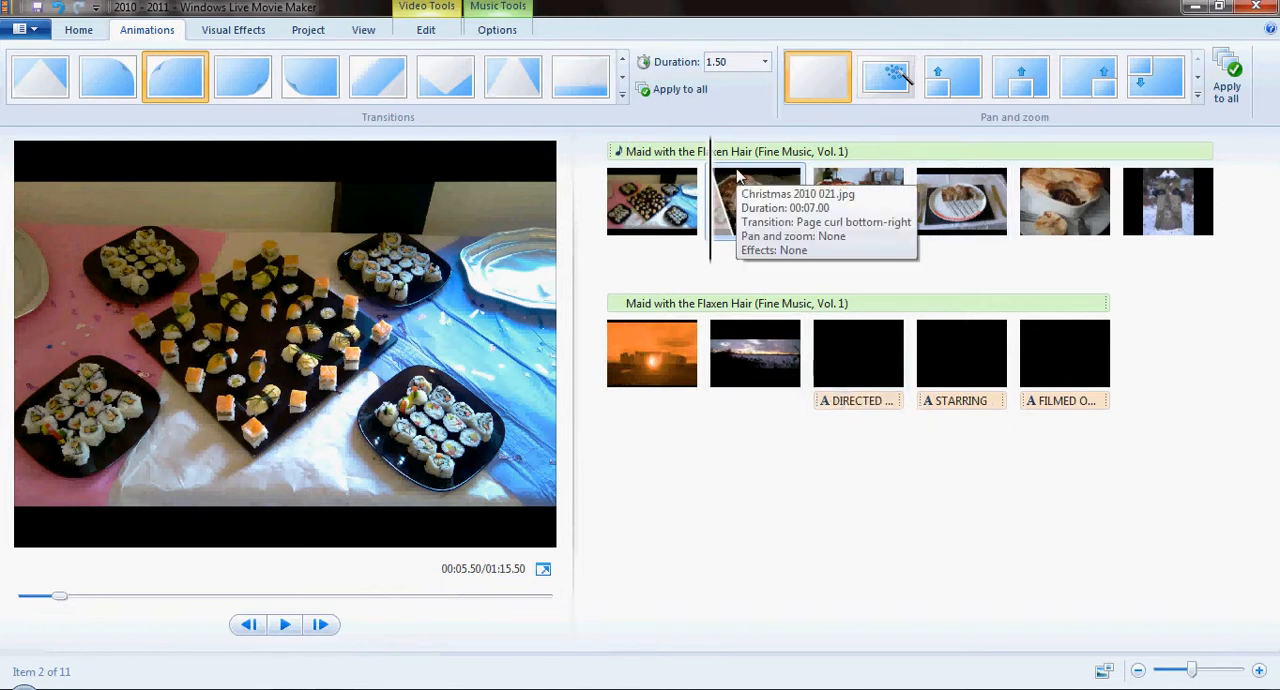
click(677, 92)
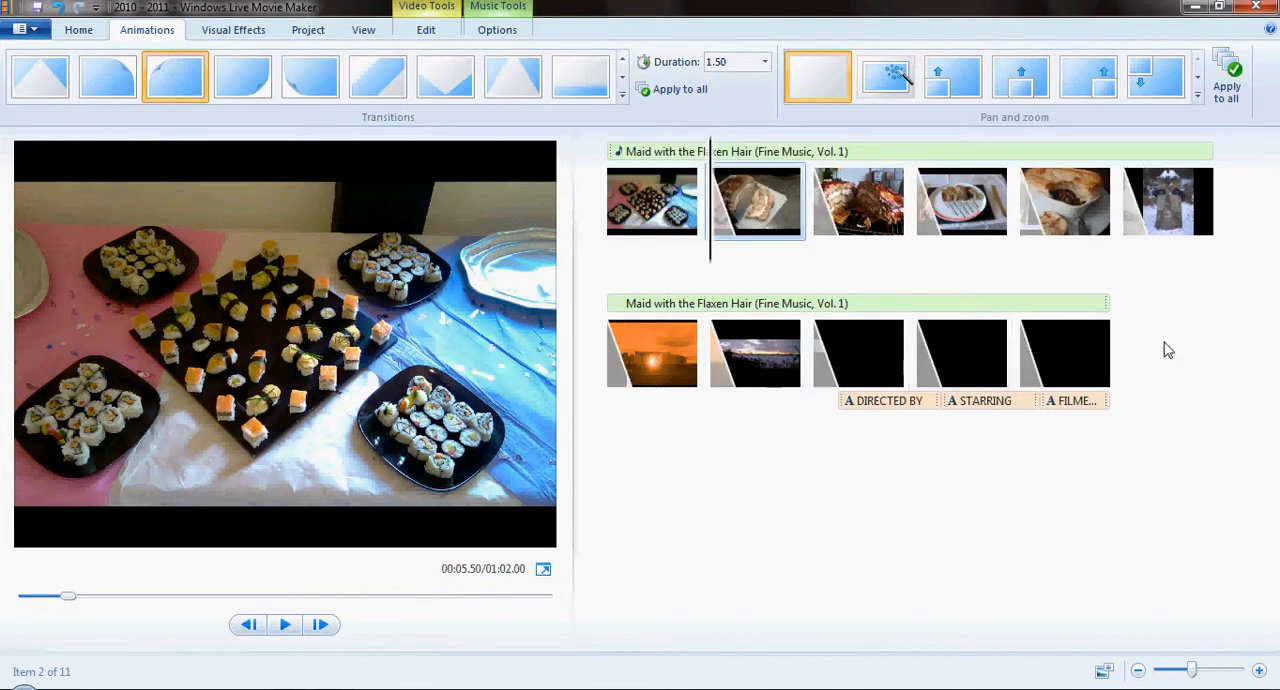
- Set the second photo's transition duration to 3.00 seconds and preview it, pausing on the third photo
click(766, 62)
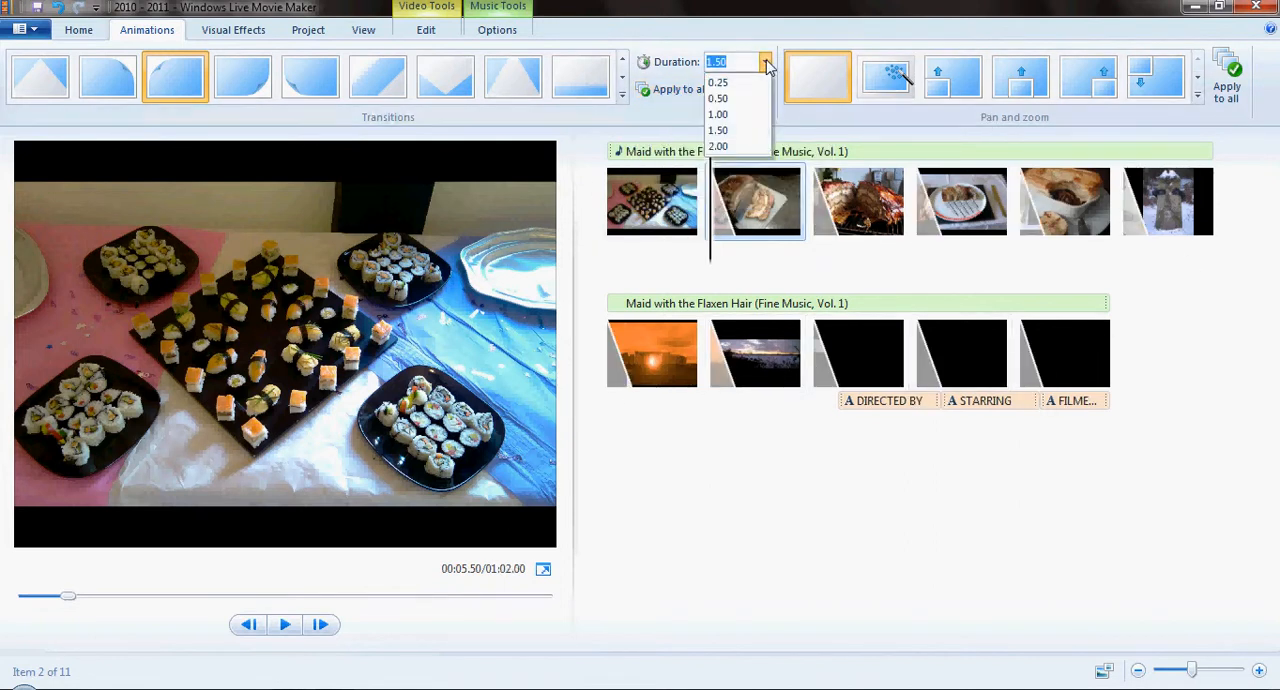
click(727, 148)
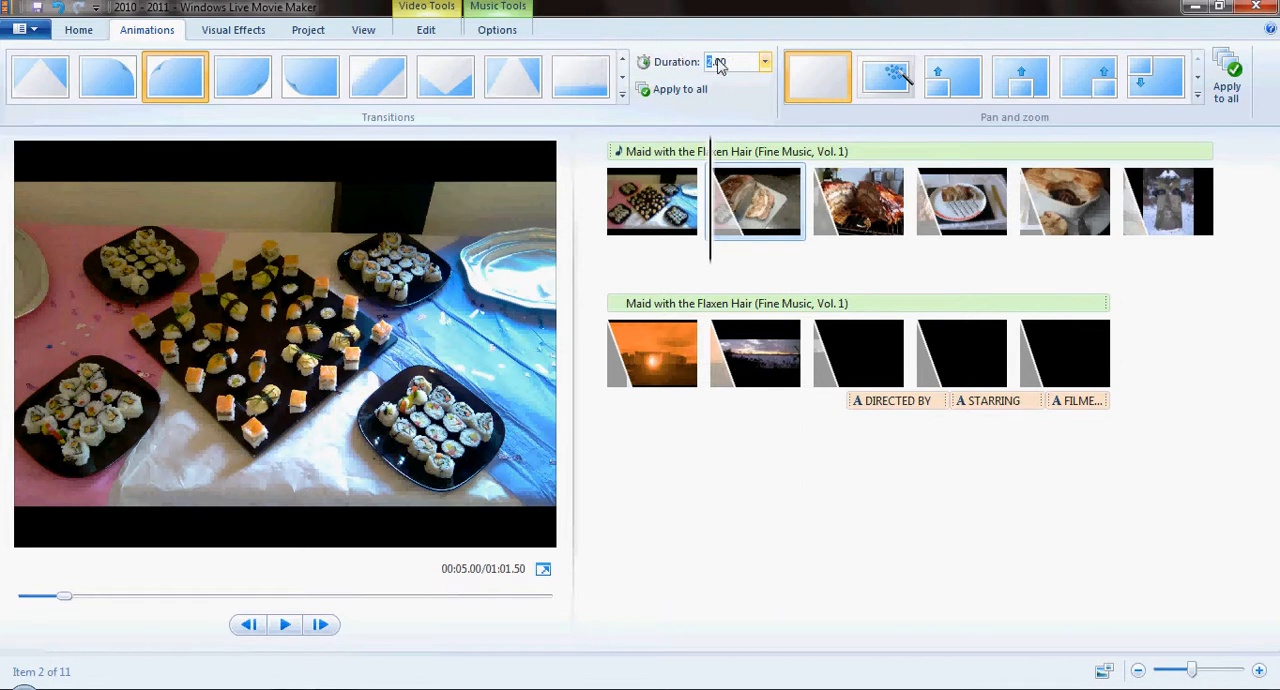
click(745, 65)
key(Return)
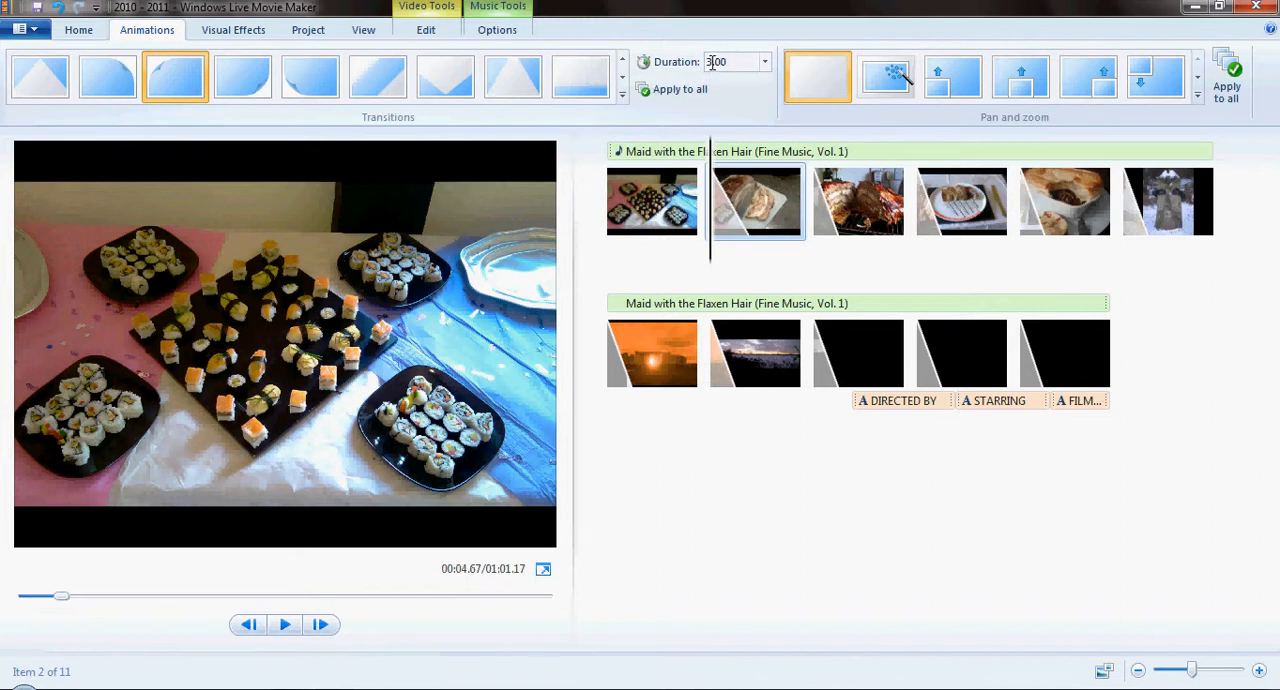
click(285, 625)
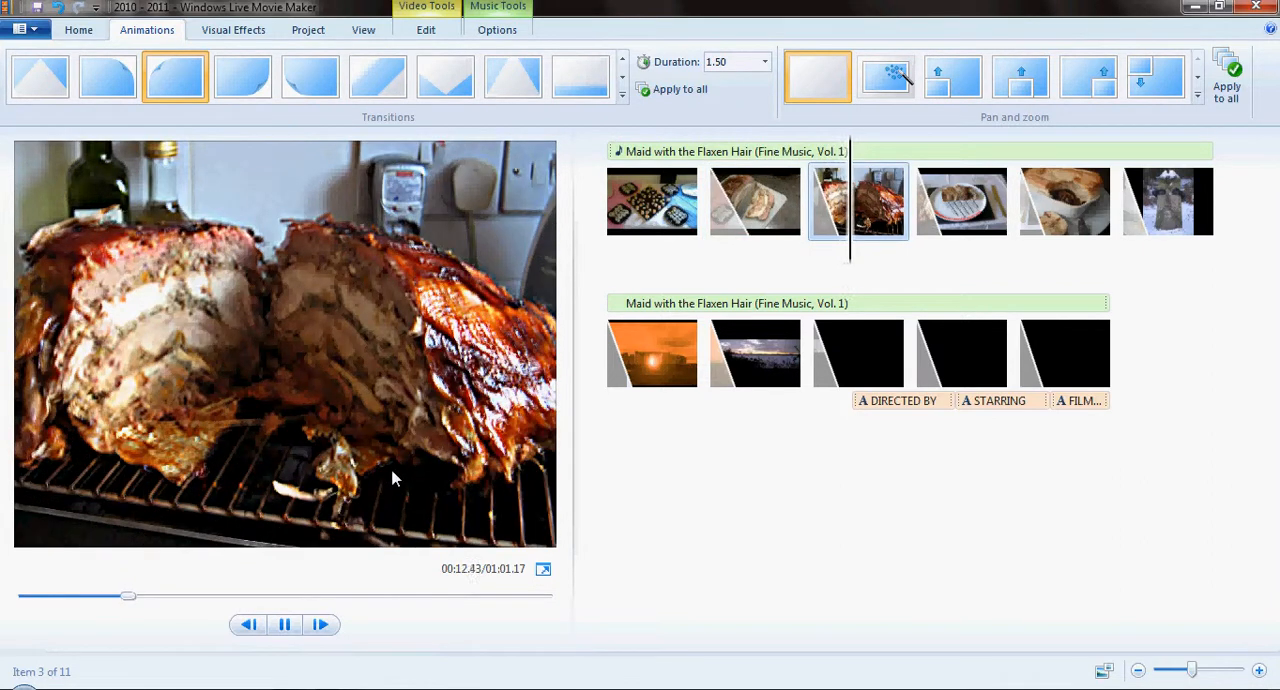
click(284, 624)
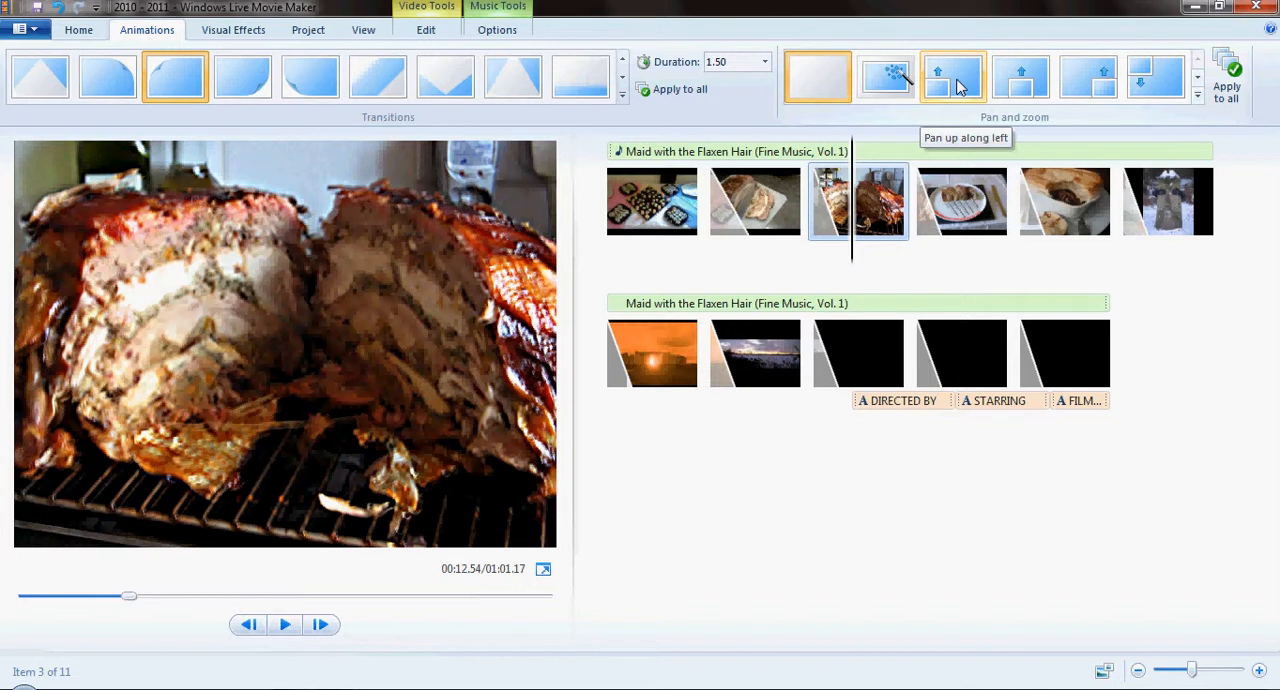
- Look through the pan and zoom effects and apply Automatic pan and zoom to the third photo
click(958, 88)
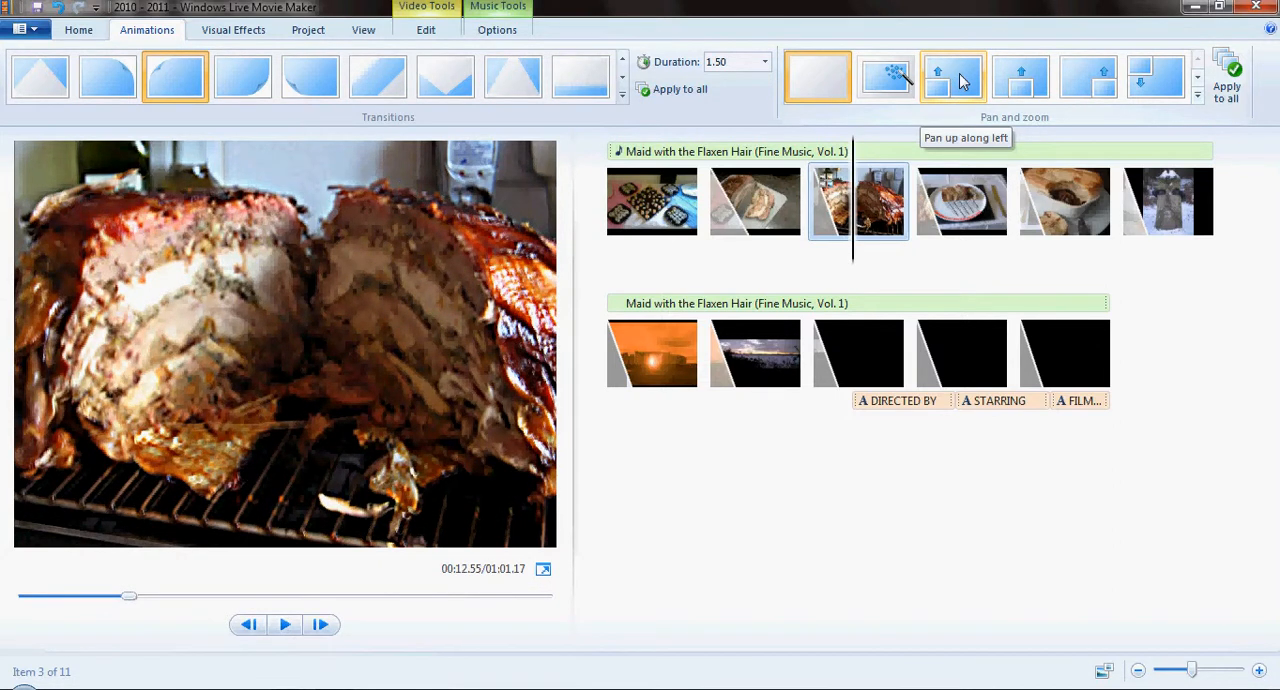
click(1198, 84)
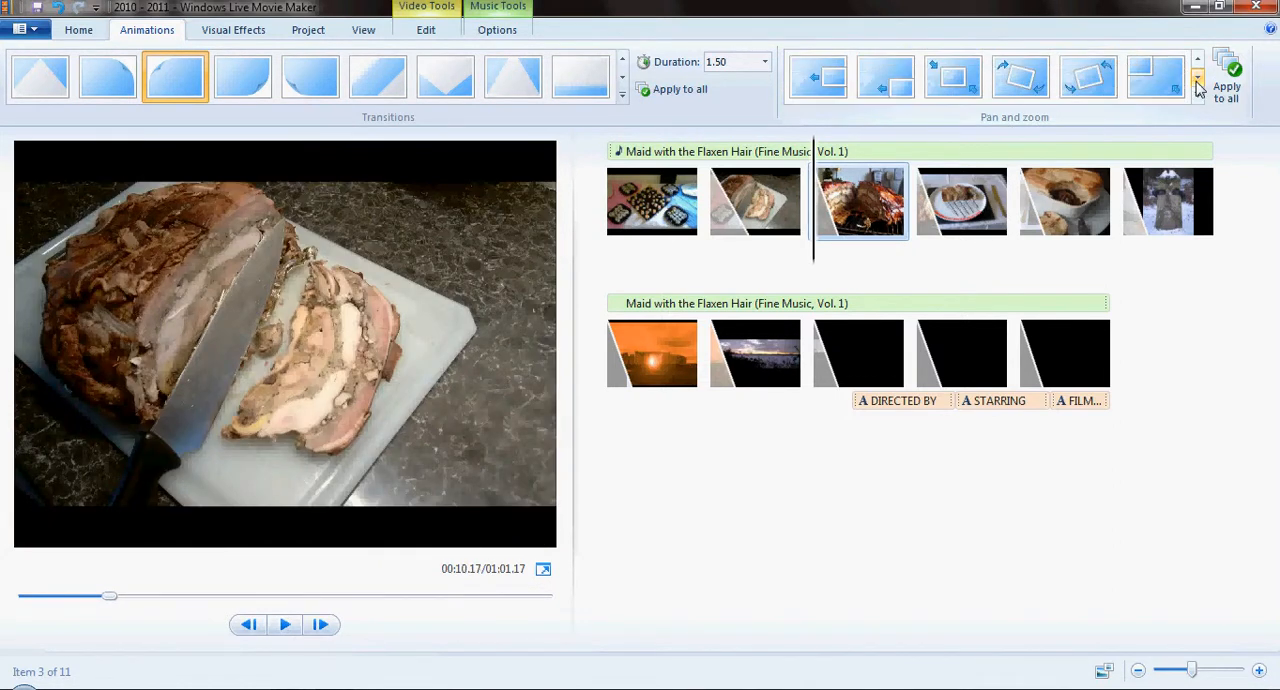
click(1198, 84)
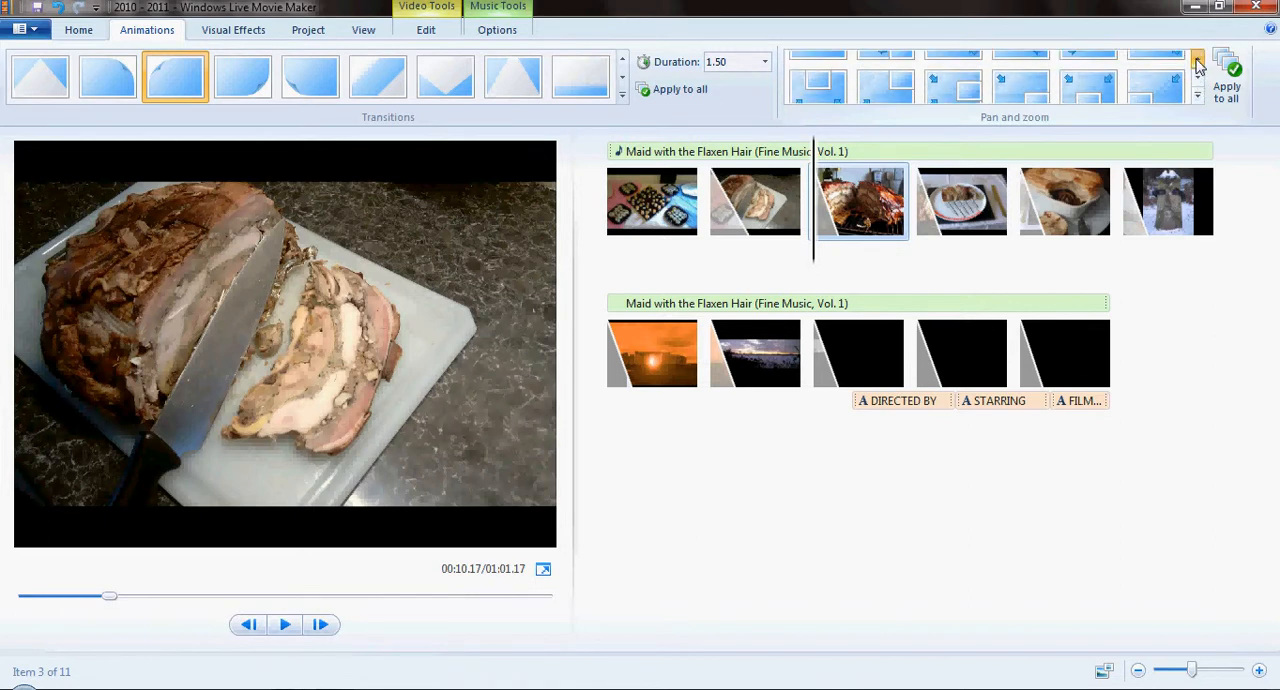
click(1199, 62)
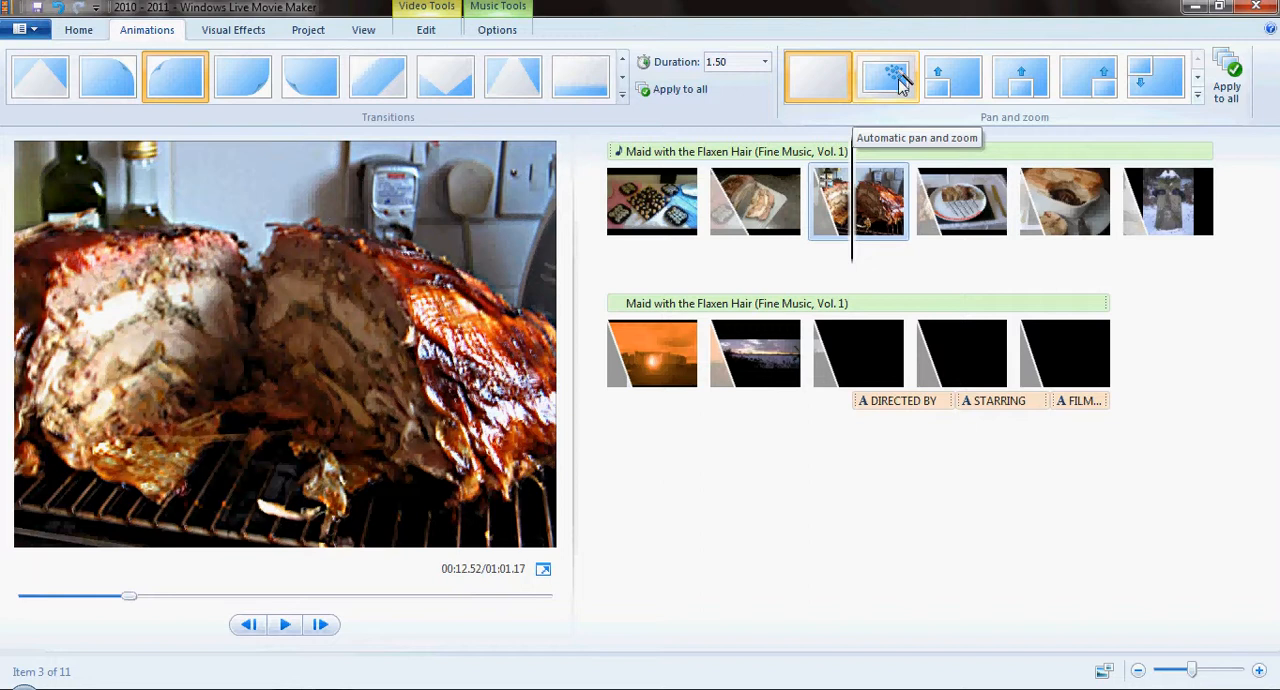
click(895, 88)
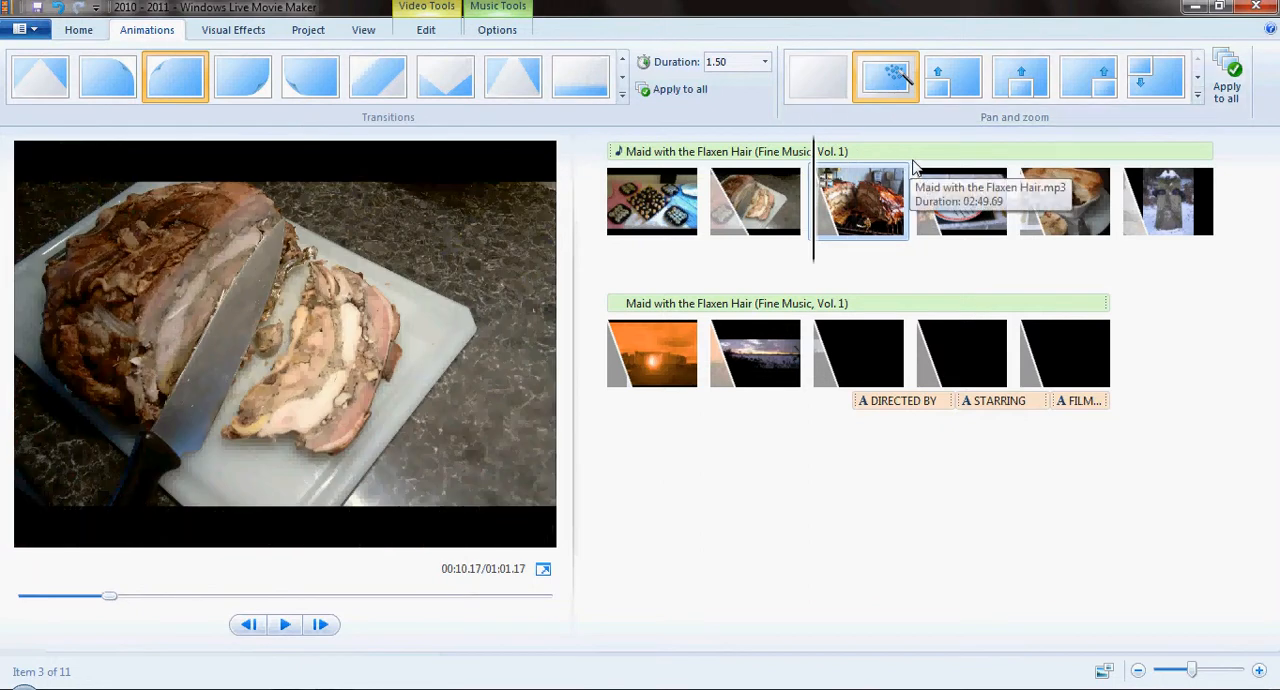
- Apply the Fade in from black visual effect to the third photo and to all items in the movie
click(236, 32)
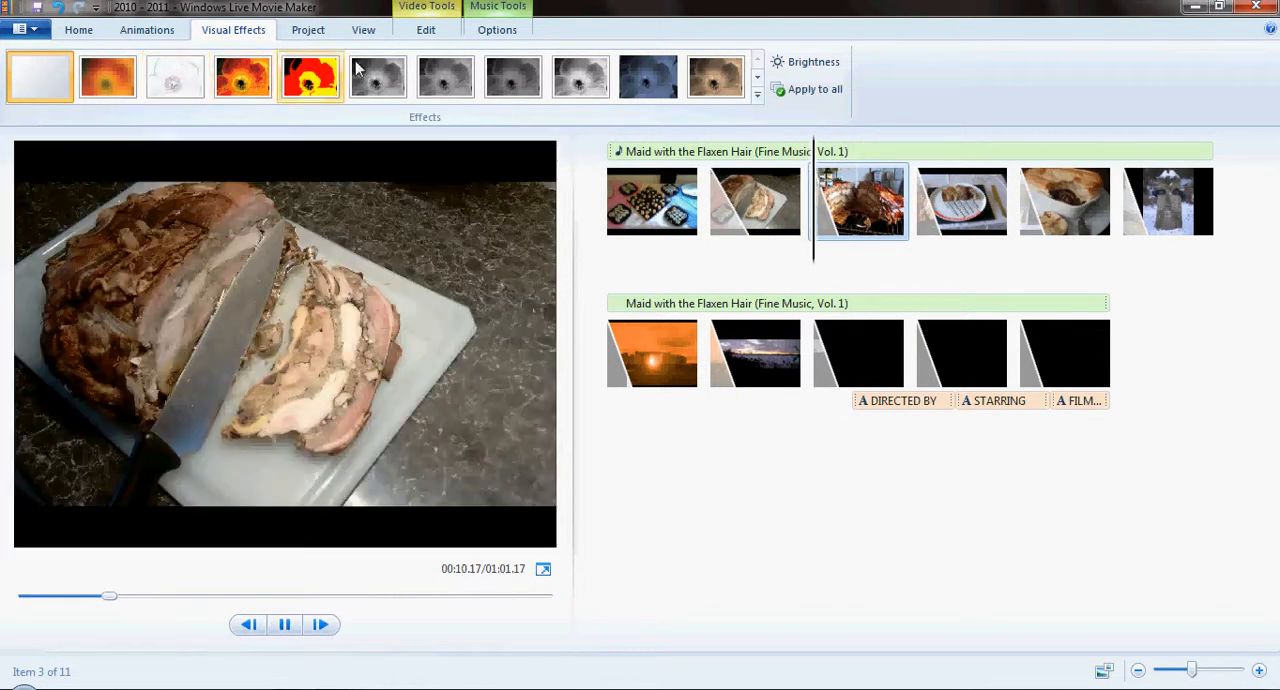
click(758, 80)
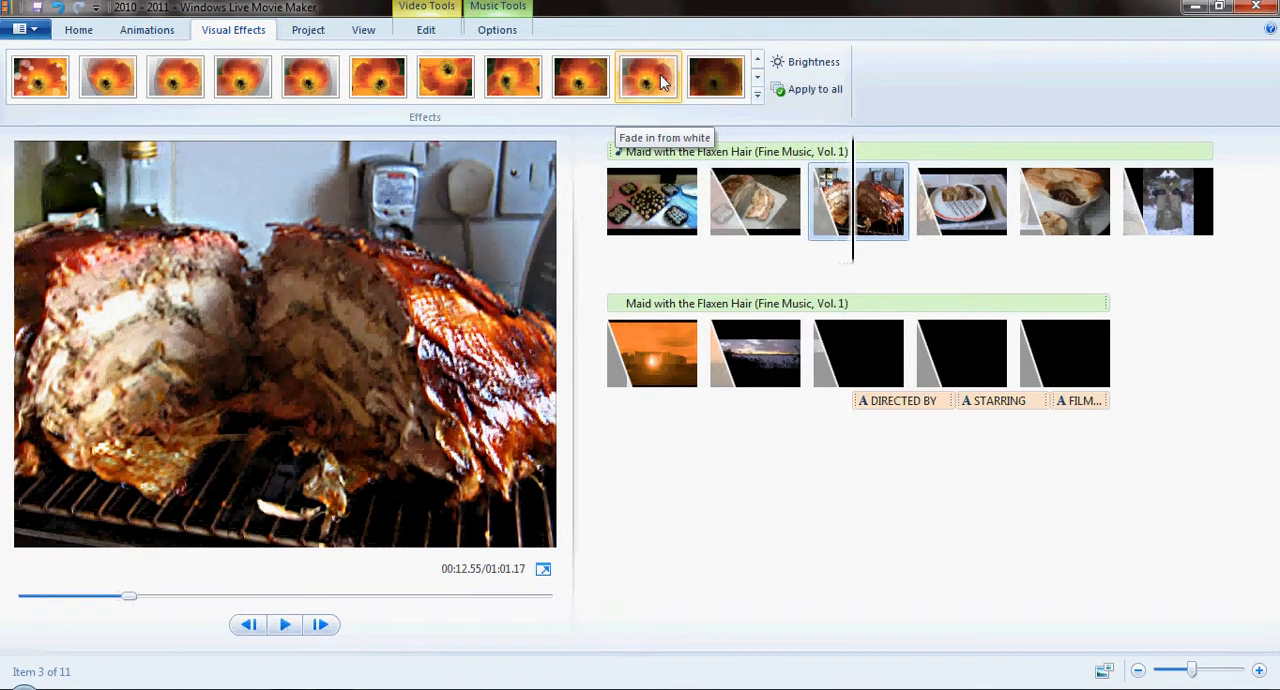
click(587, 84)
click(820, 92)
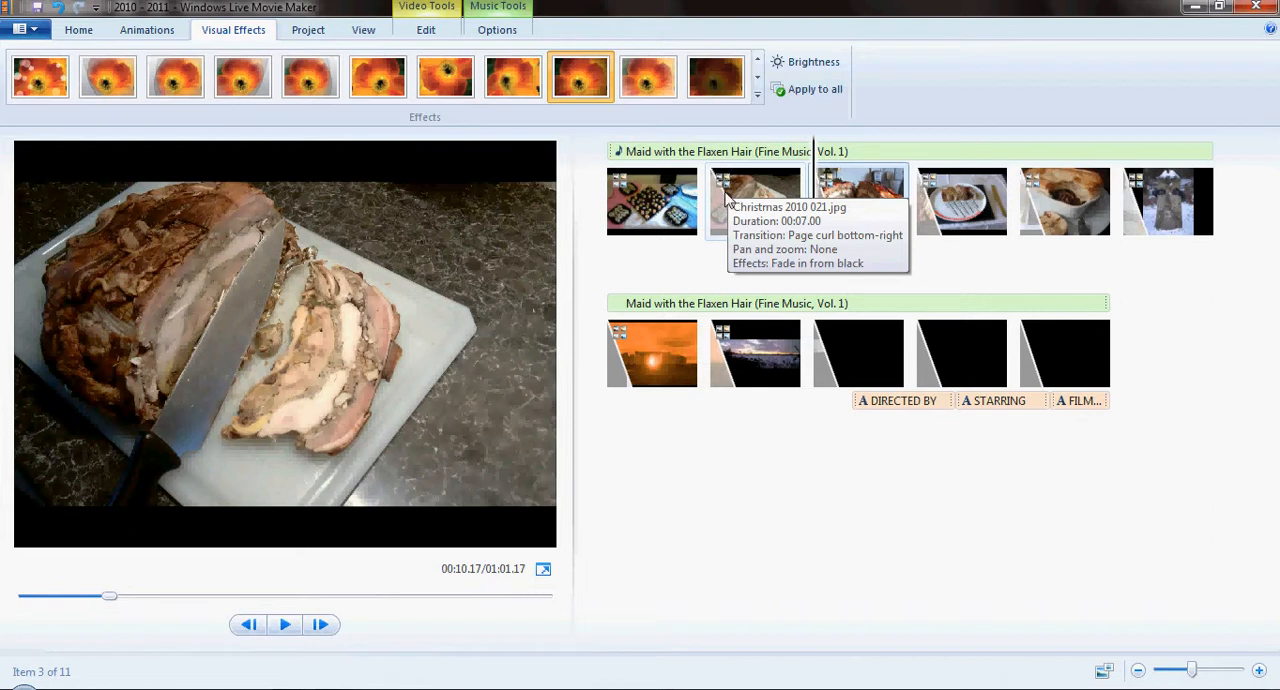
- Try fitting the photo durations to the music and the Widescreen (16:9) aspect ratio, and undo both changes
click(310, 31)
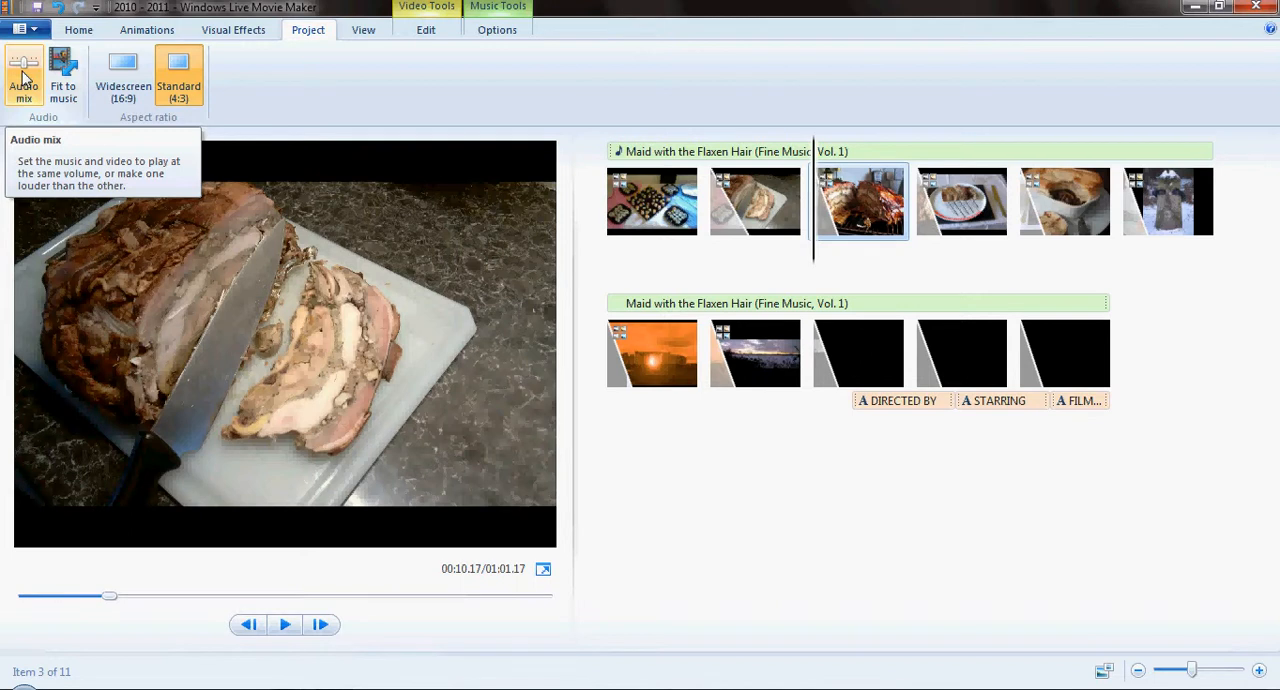
click(66, 76)
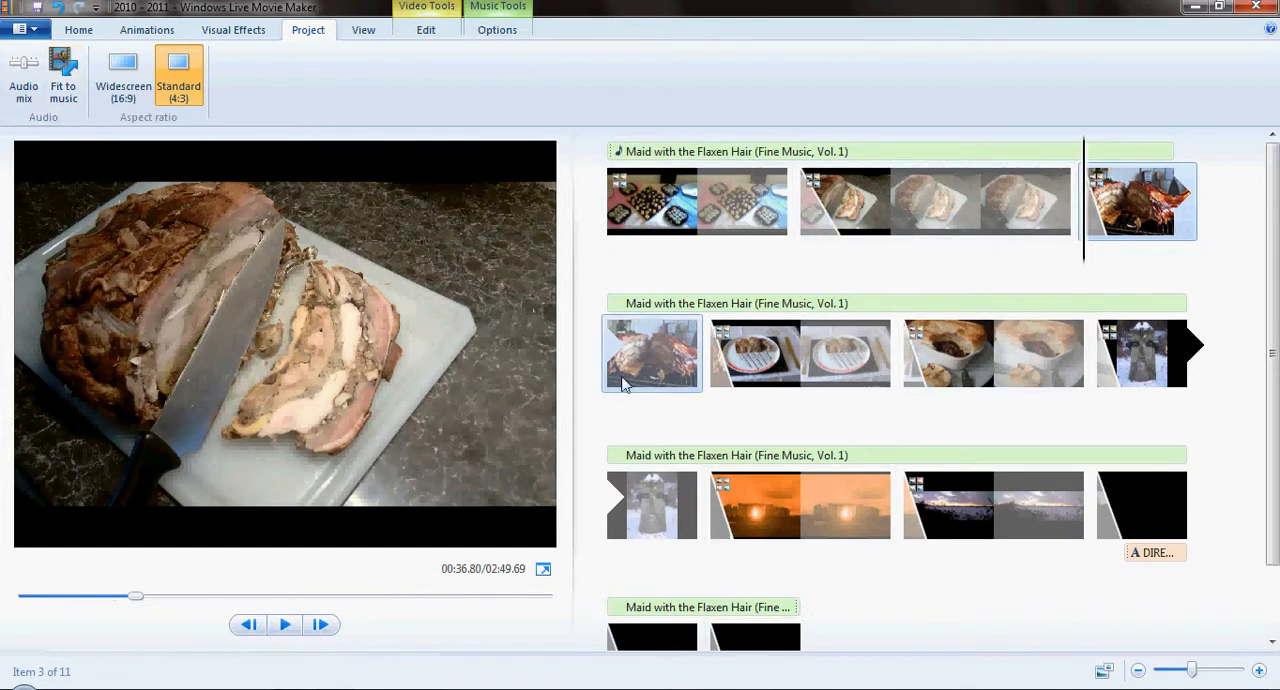
click(124, 76)
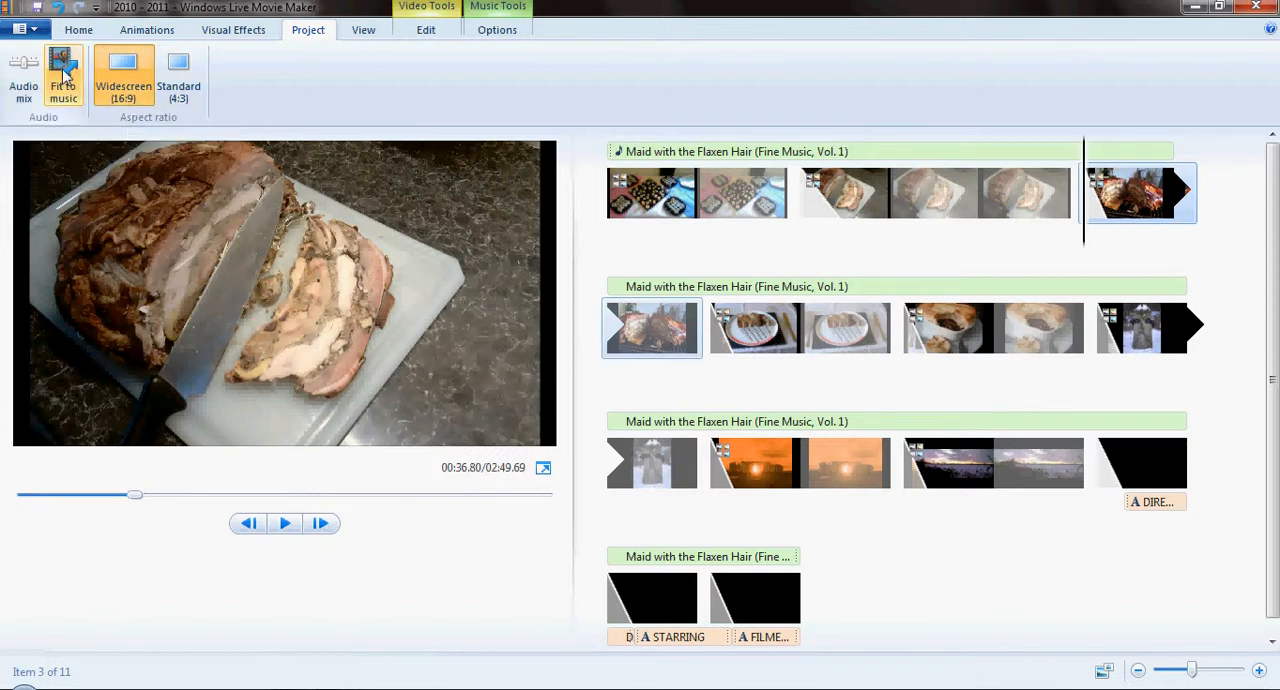
key(ctrl+z)
key(ctrl+z)
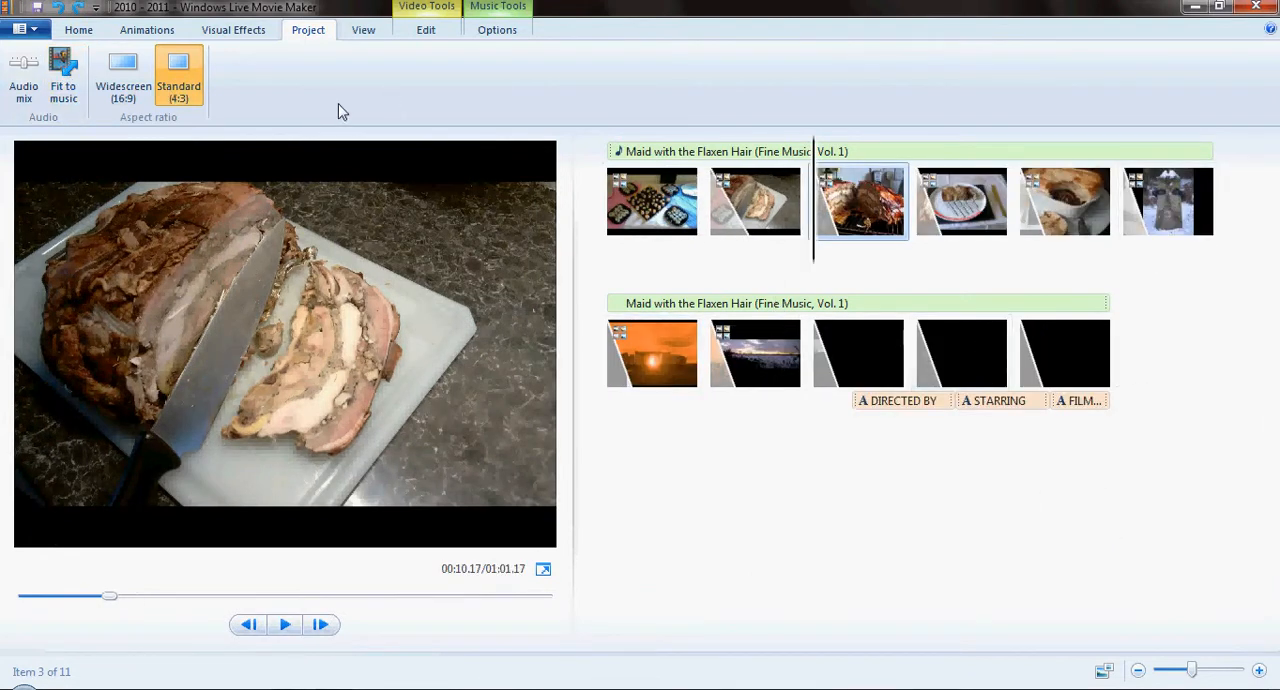
- Restore the Widescreen (16:9) aspect ratio and slightly widen the preview area
key(ctrl+y)
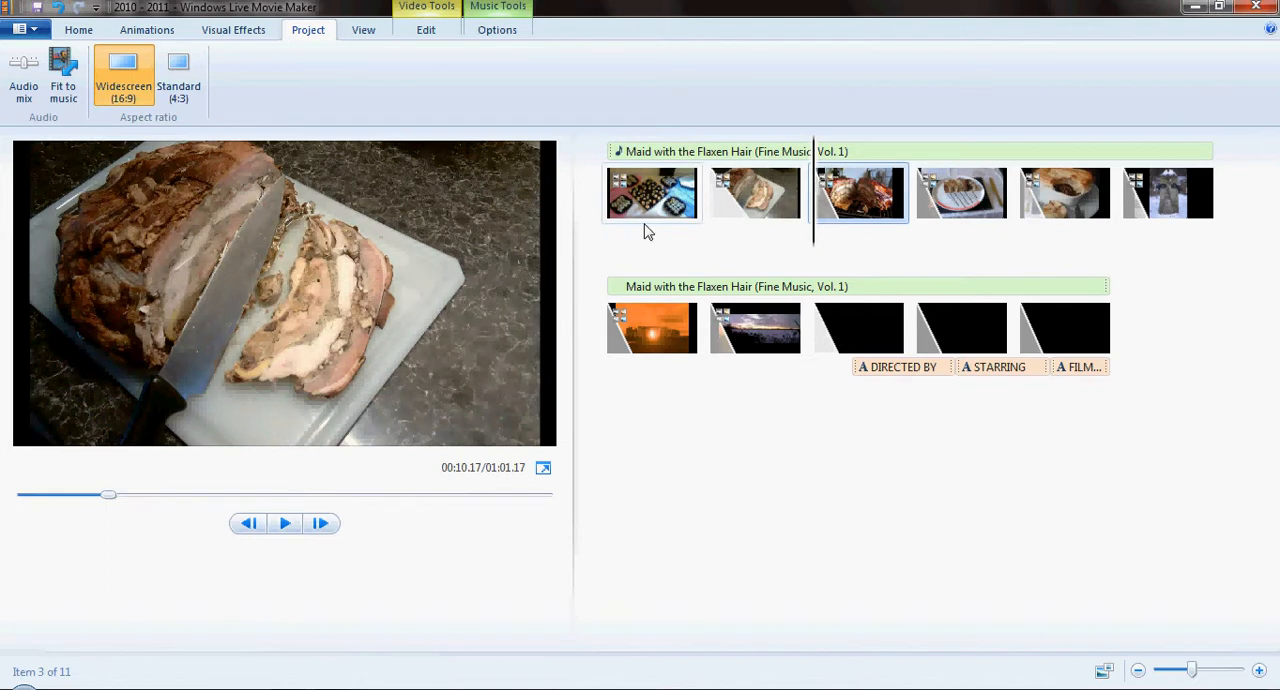
click(364, 31)
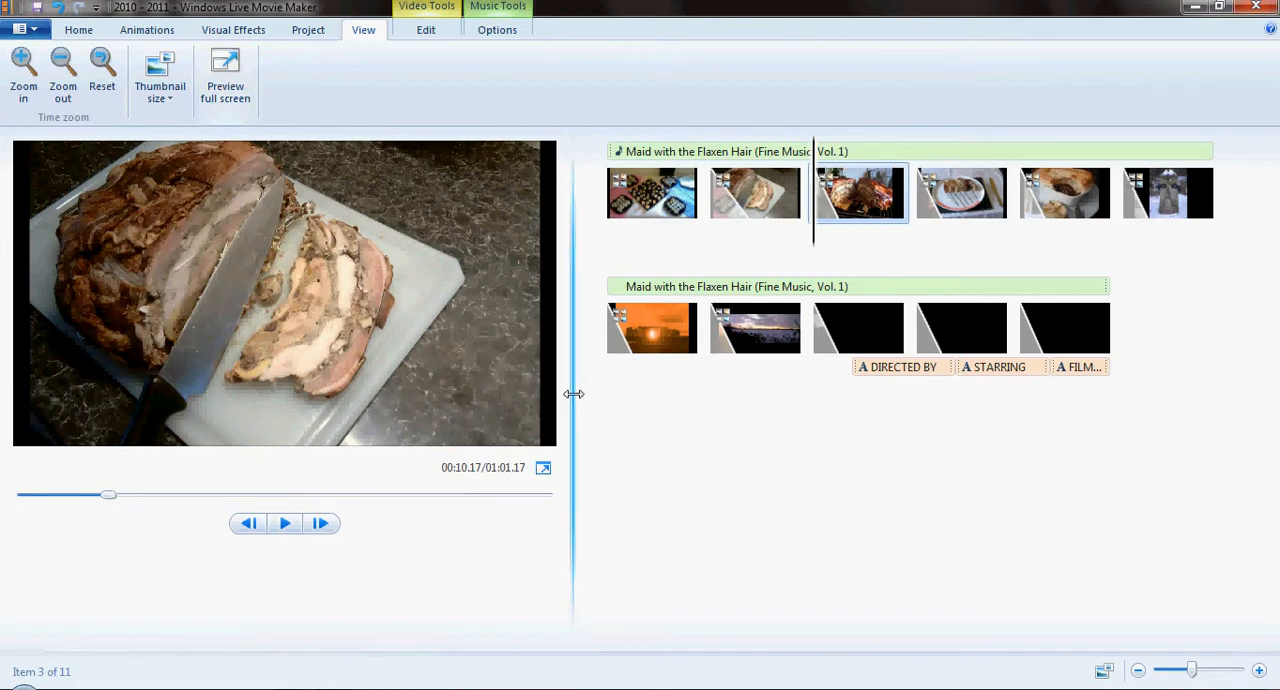
drag(574, 390, 591, 415)
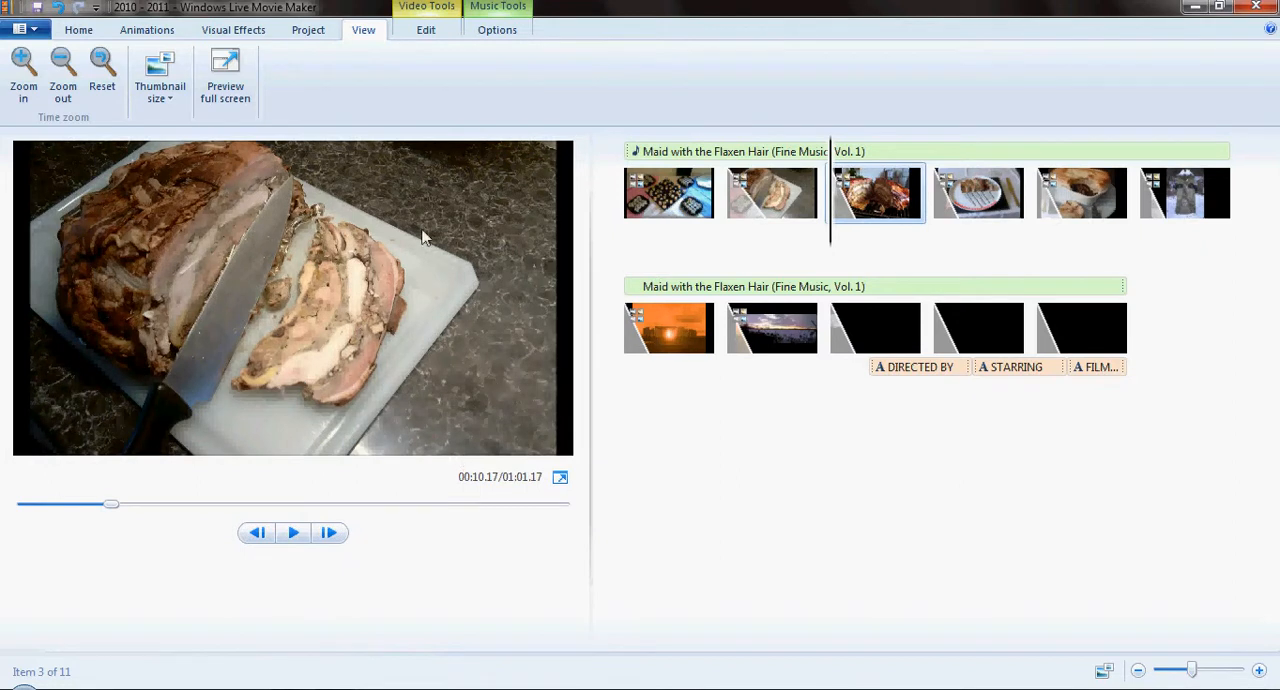
click(425, 32)
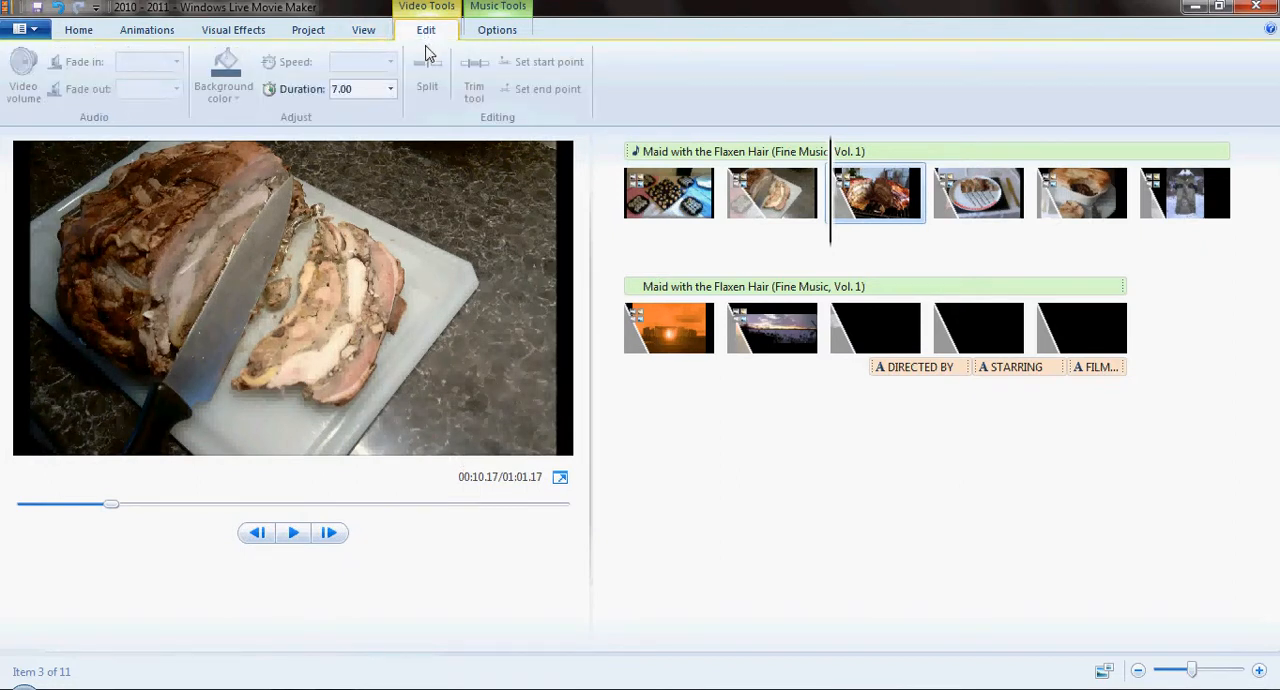
click(505, 14)
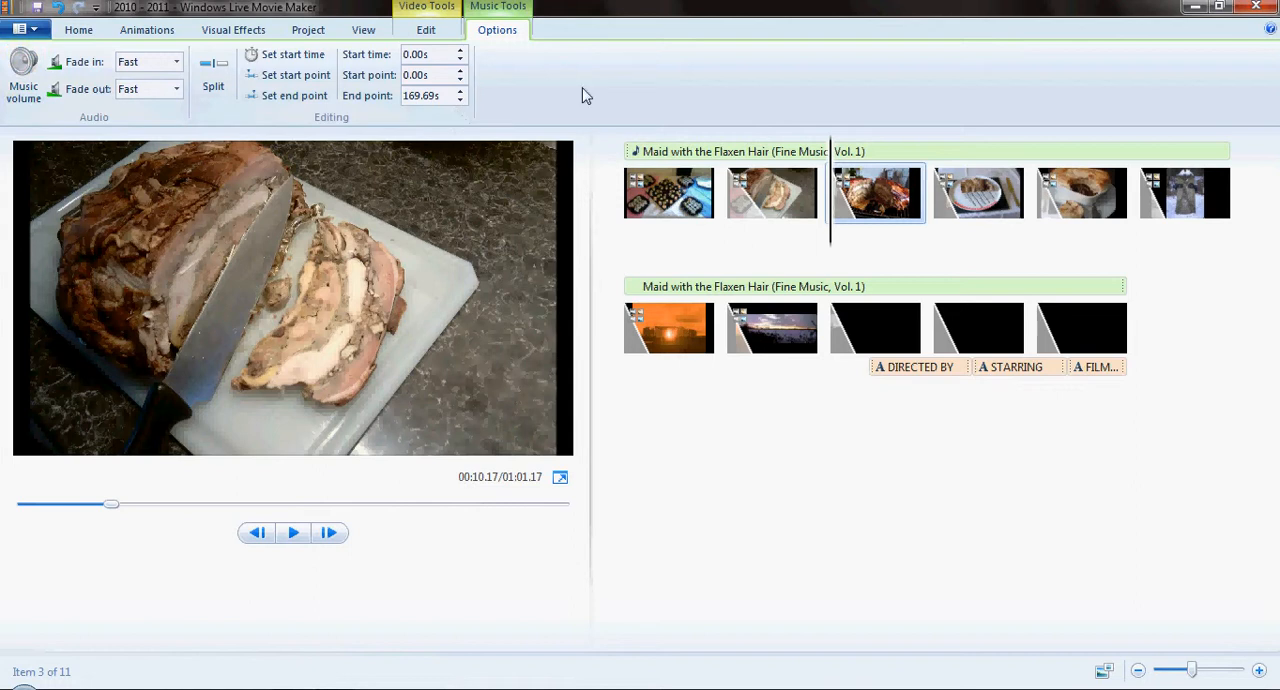
- Start saving the movie for high-definition display as 2010 - 2011.wmv in My Videos, and cancel the export
click(82, 29)
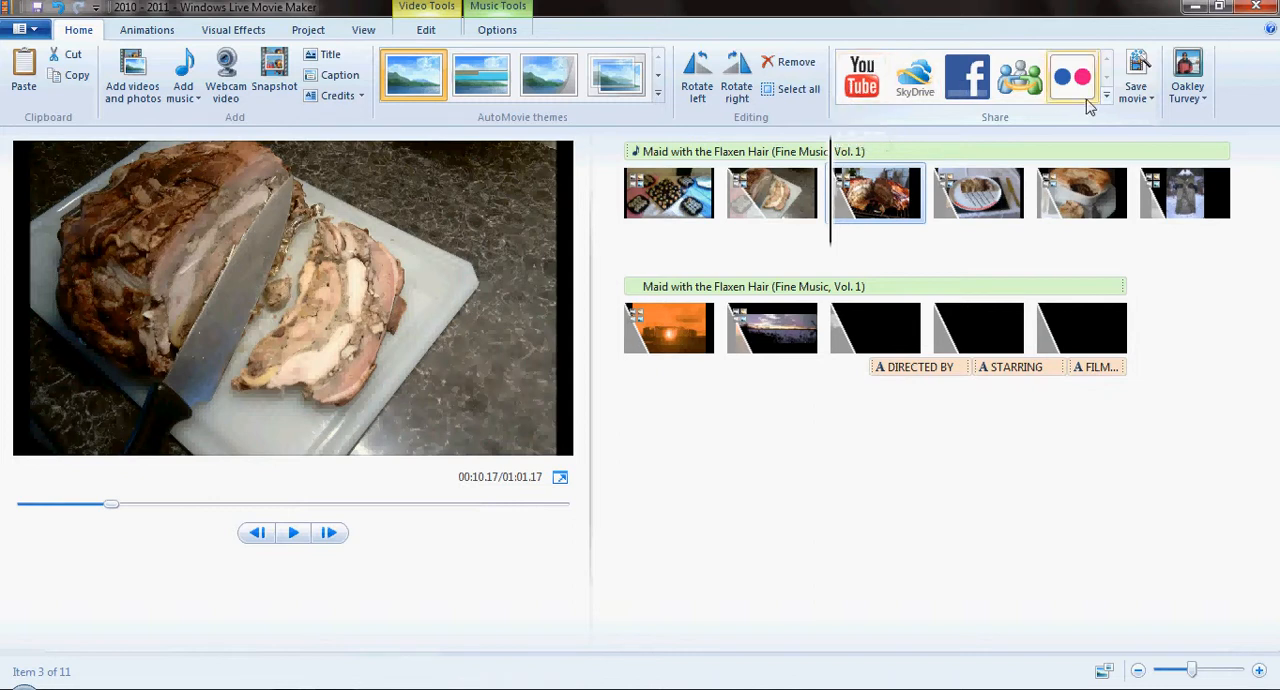
click(1143, 100)
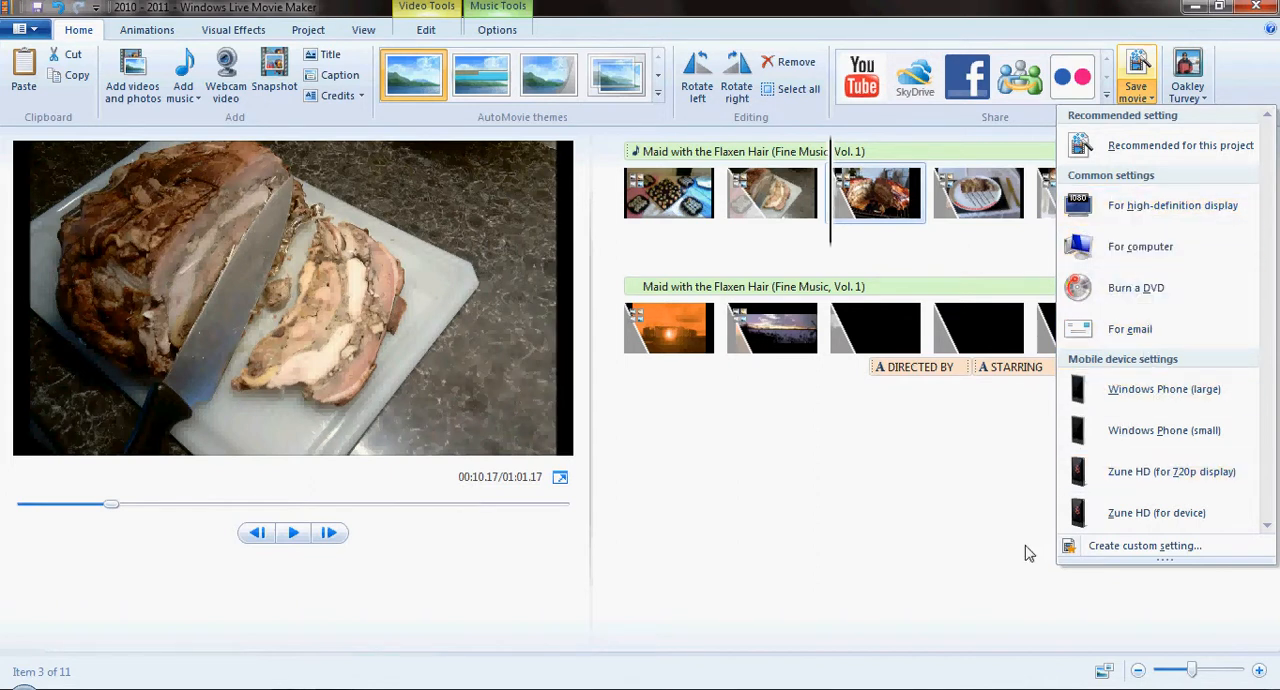
mouse_move(1165, 560)
mouse_down()
mouse_move(1176, 650)
mouse_move(1168, 615)
mouse_up()
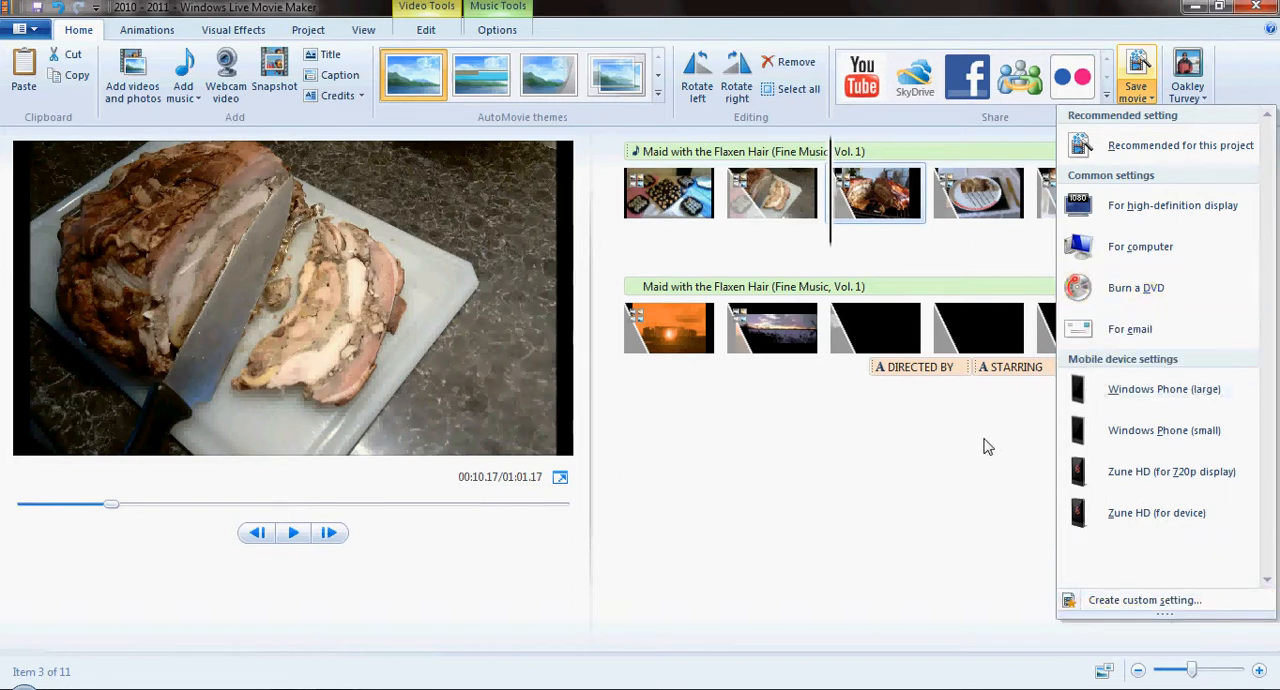
mouse_move(1133, 337)
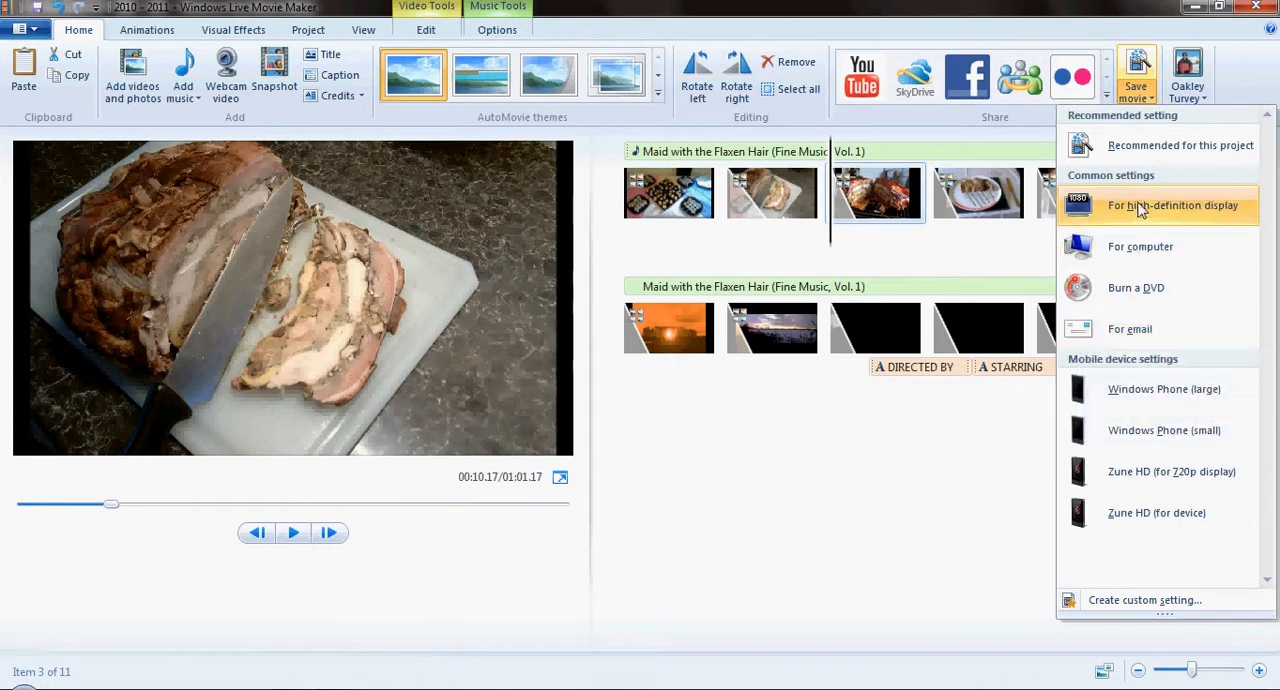
mouse_move(1140, 207)
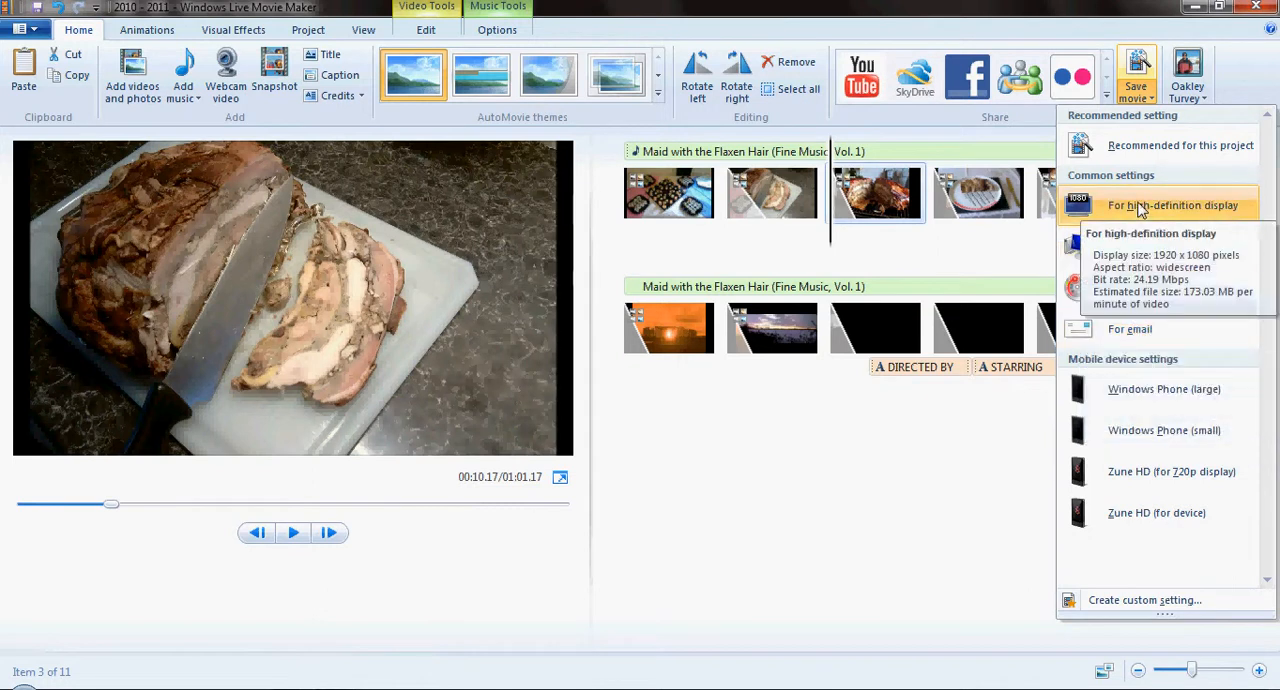
click(1140, 207)
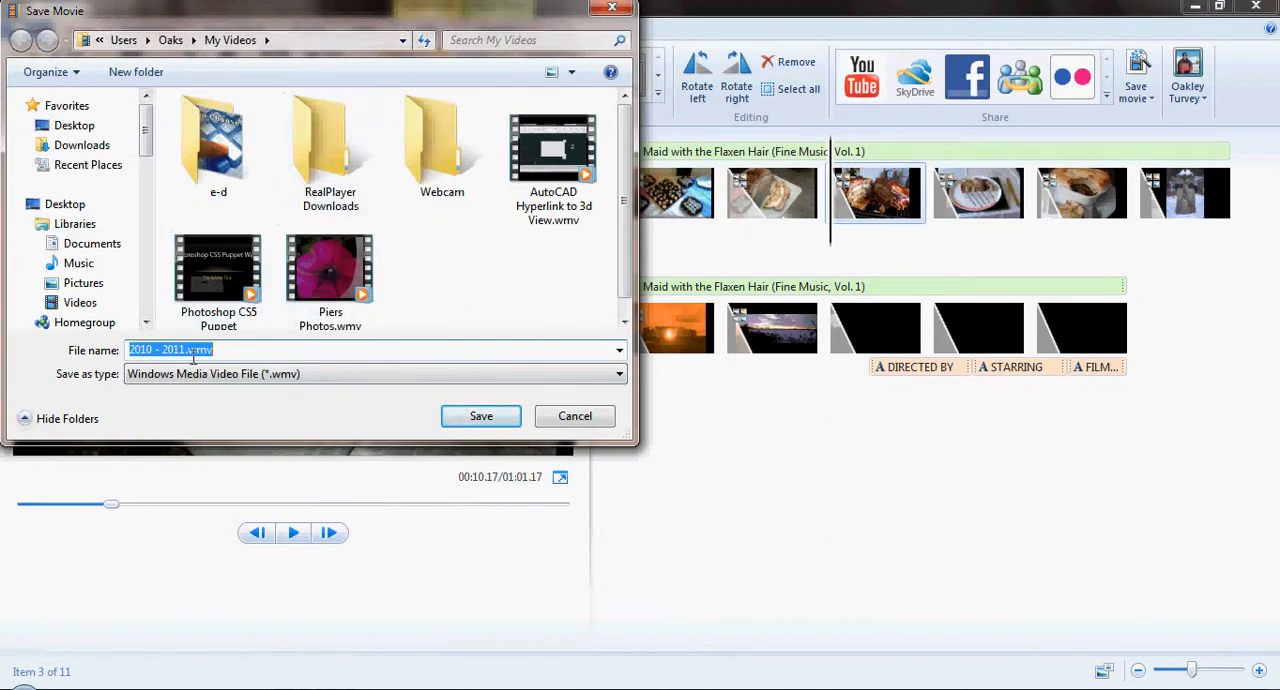
click(481, 416)
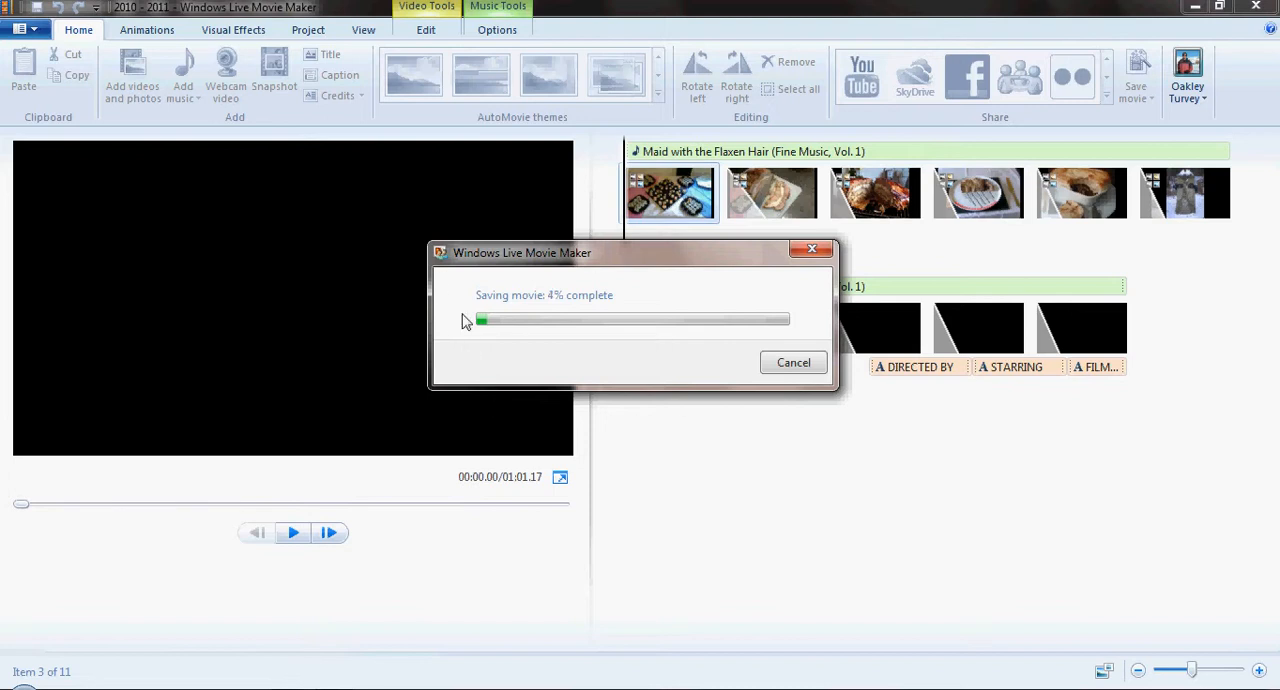
click(798, 367)
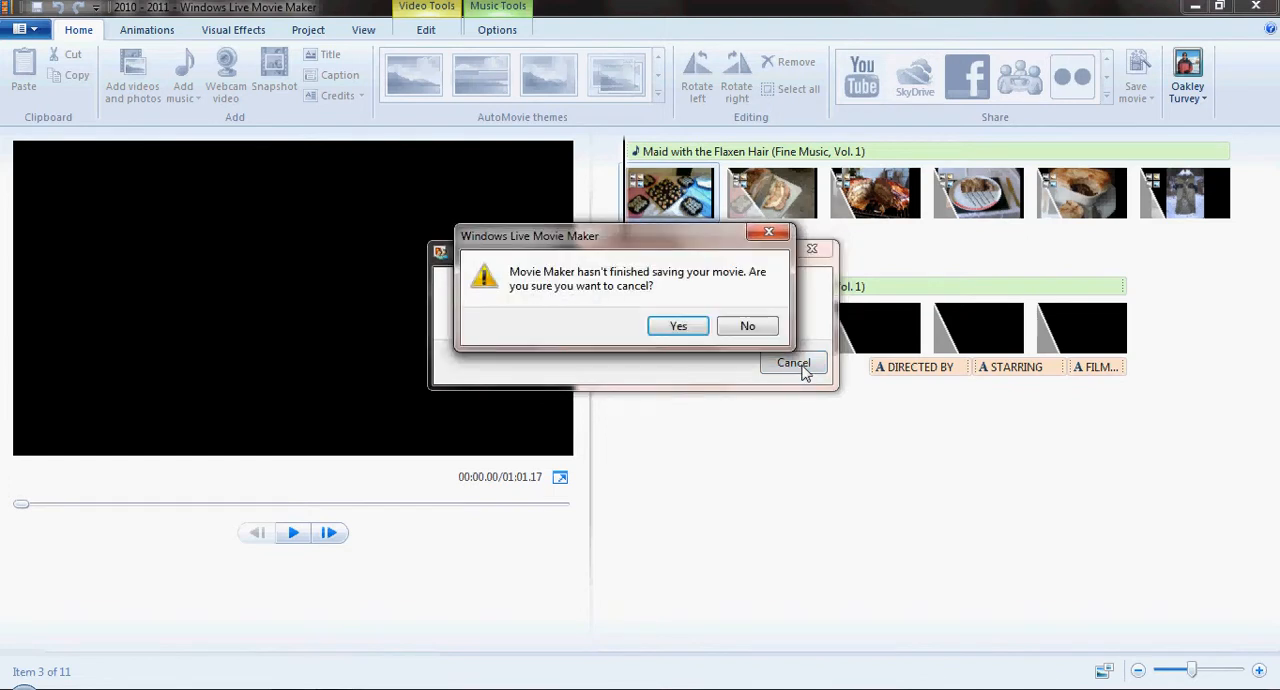
click(674, 326)
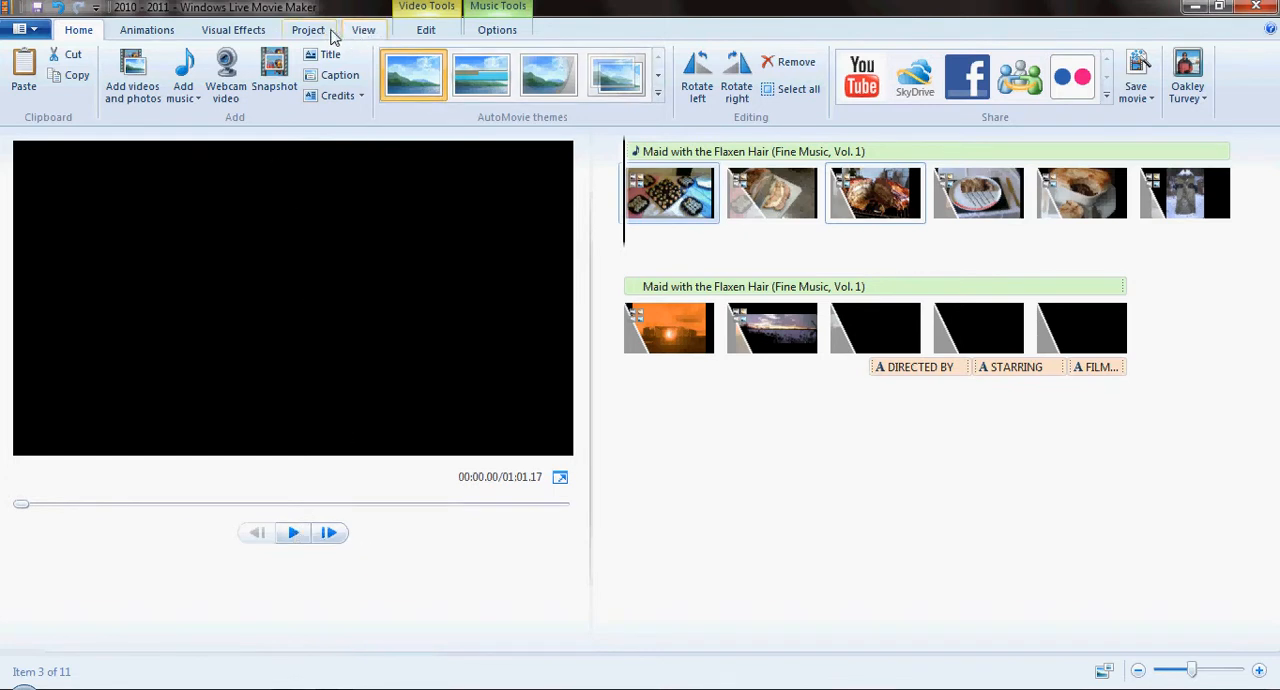
- Preview the movie in full screen from the beginning up to the pie photo, and return to editing
click(366, 33)
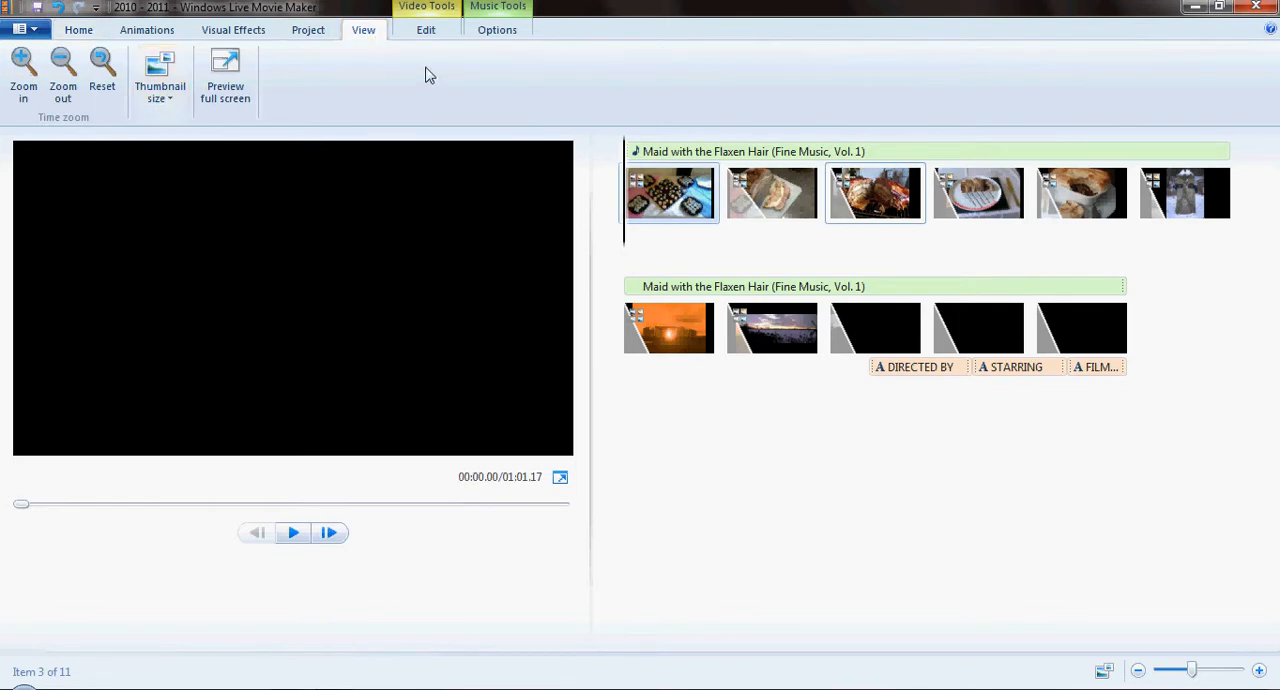
click(225, 80)
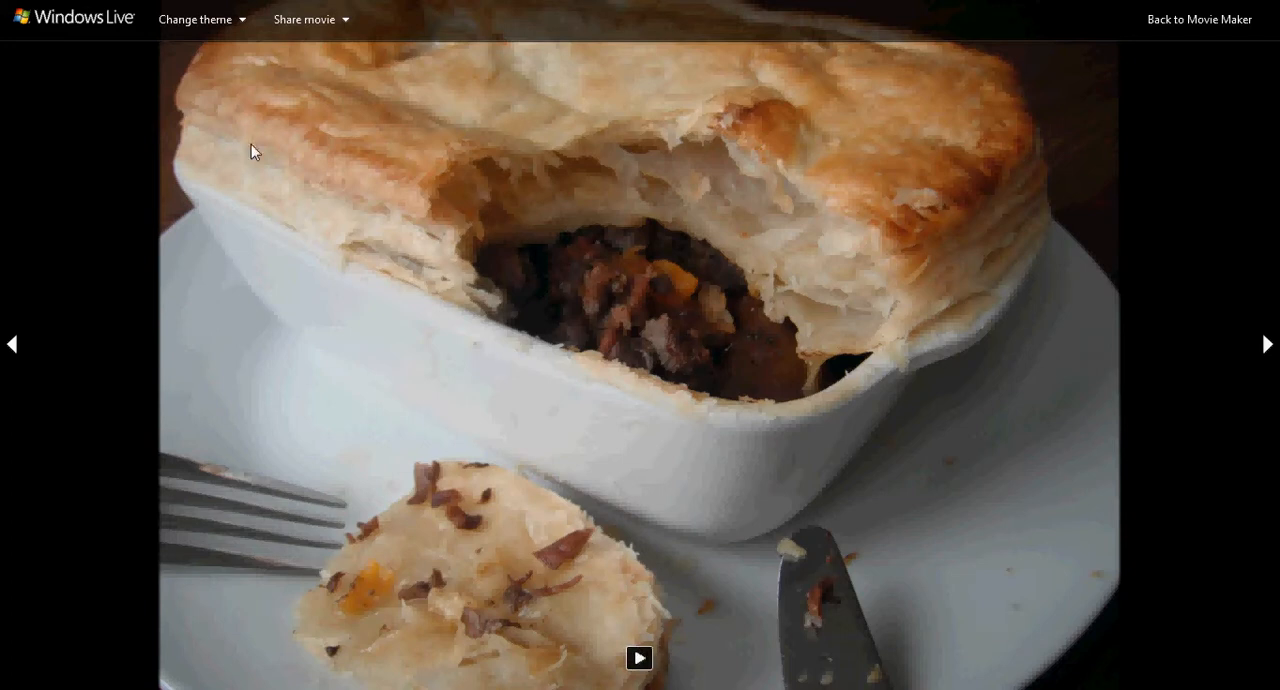
click(1177, 19)
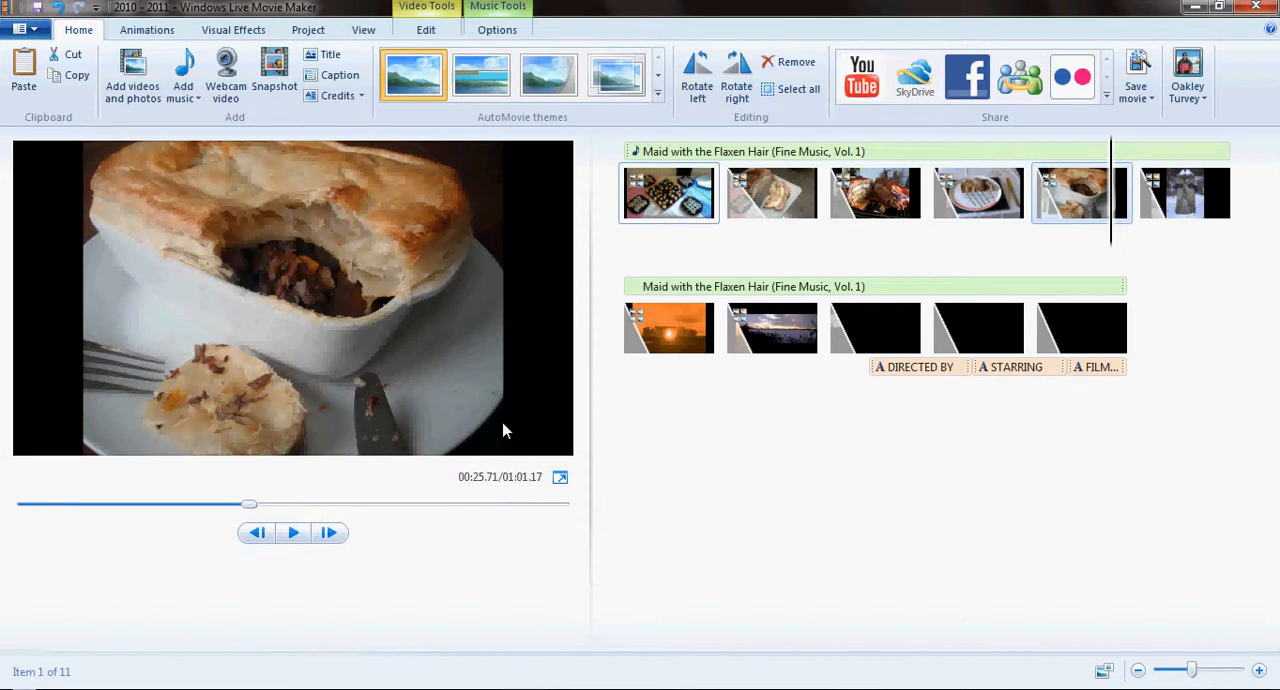
- Apply Automatic pan and zoom to the fifth photo, the pie, and to all items in the movie
click(233, 29)
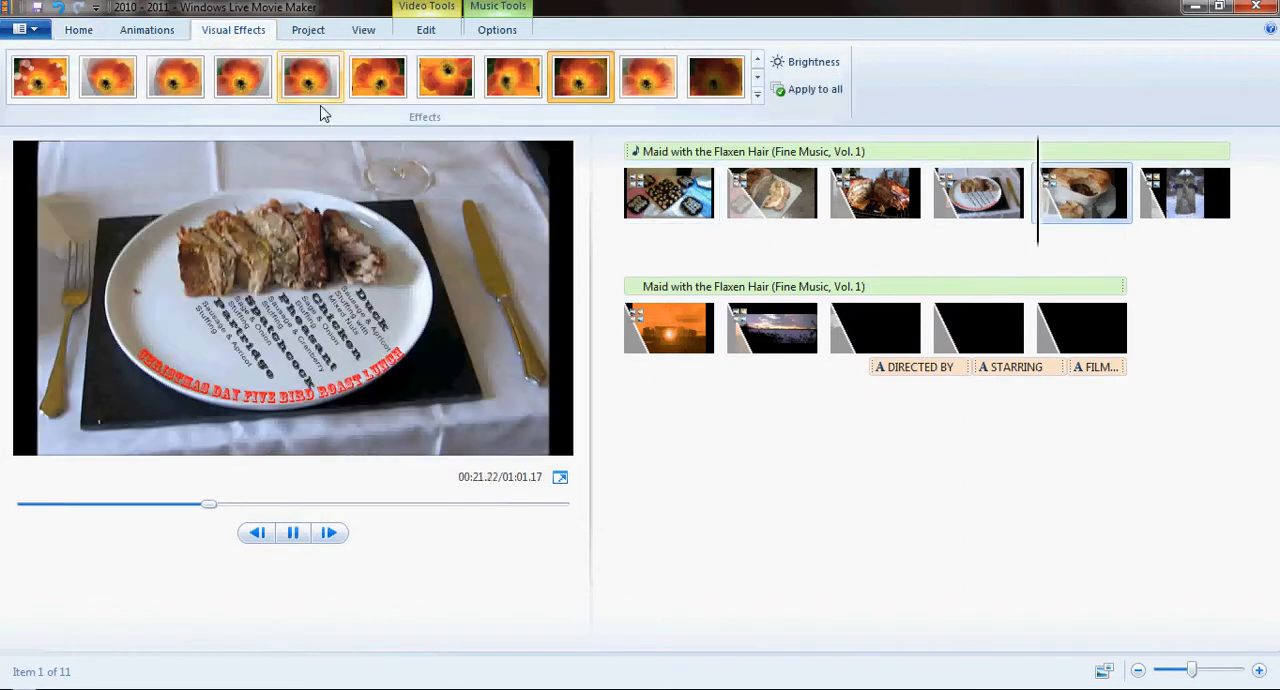
click(147, 29)
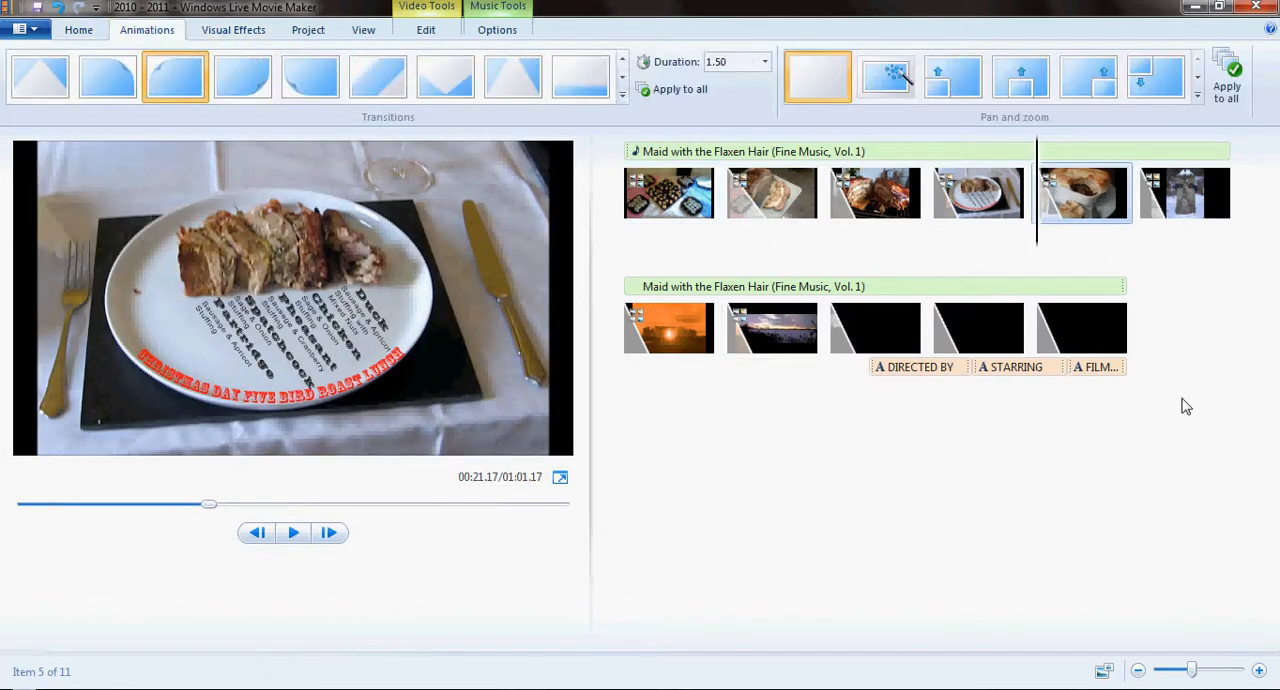
click(893, 76)
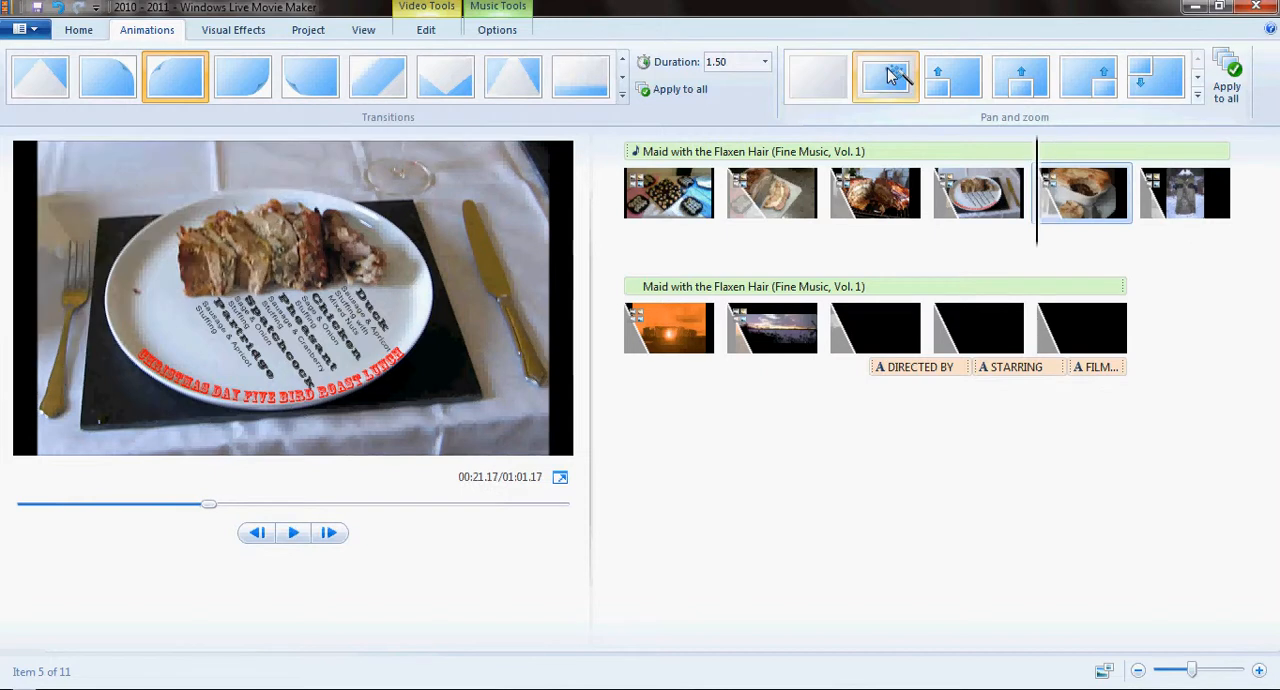
click(1234, 68)
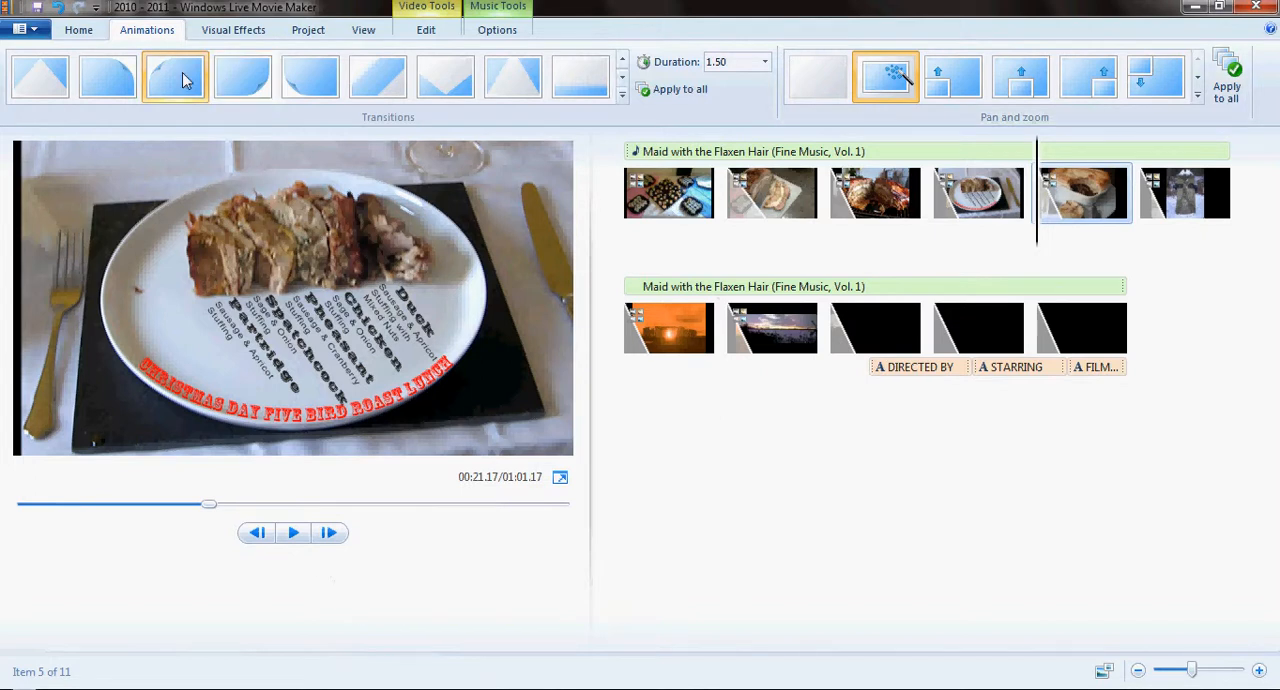
- Preview the rest of the movie in full screen through to the credits, return to editing and close the program
click(80, 32)
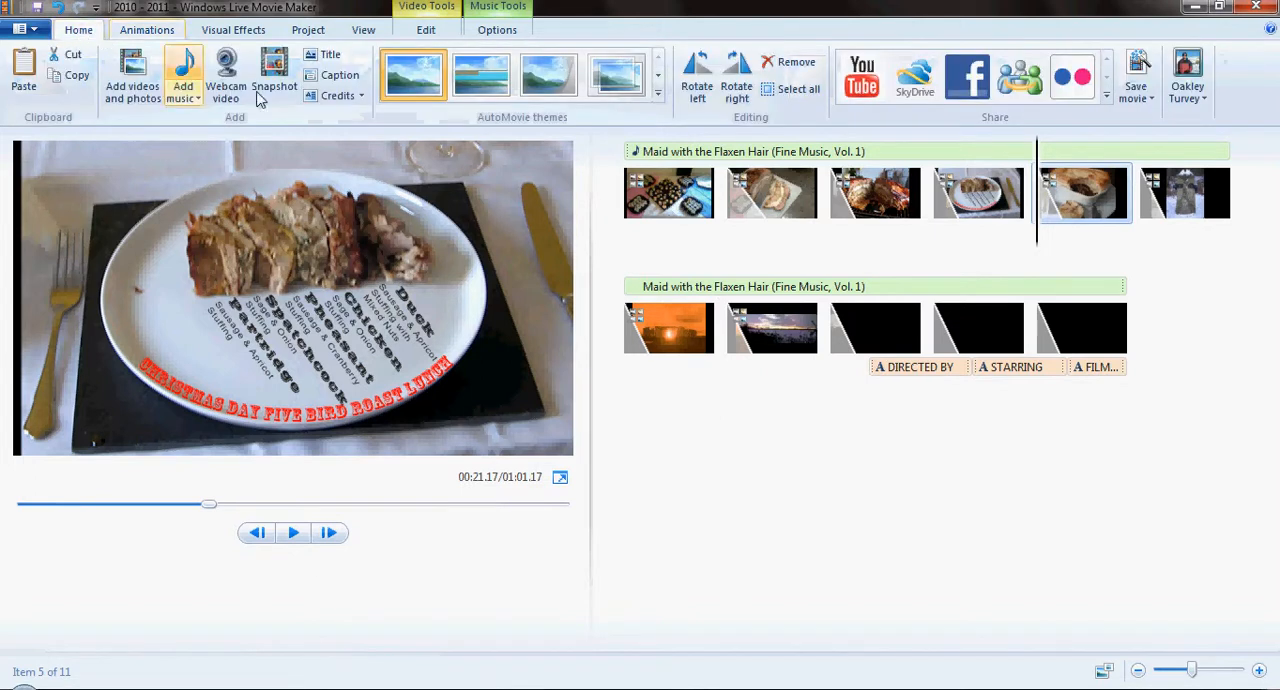
click(366, 32)
click(228, 84)
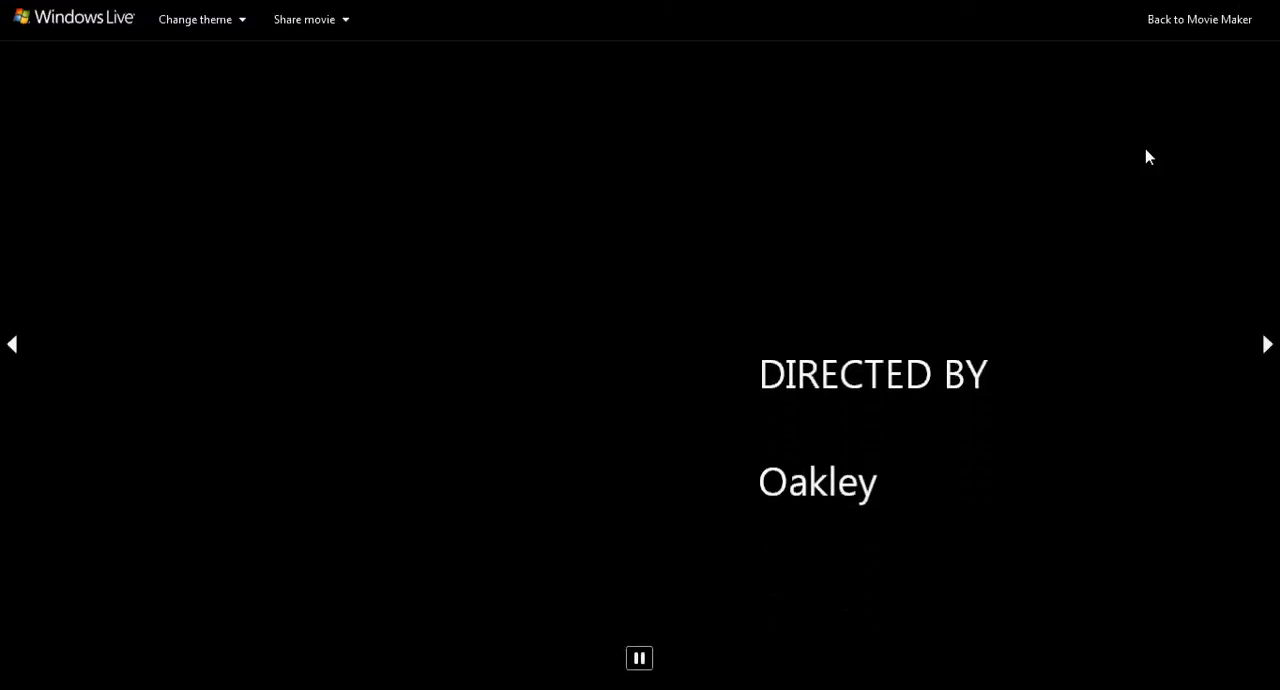
click(1201, 20)
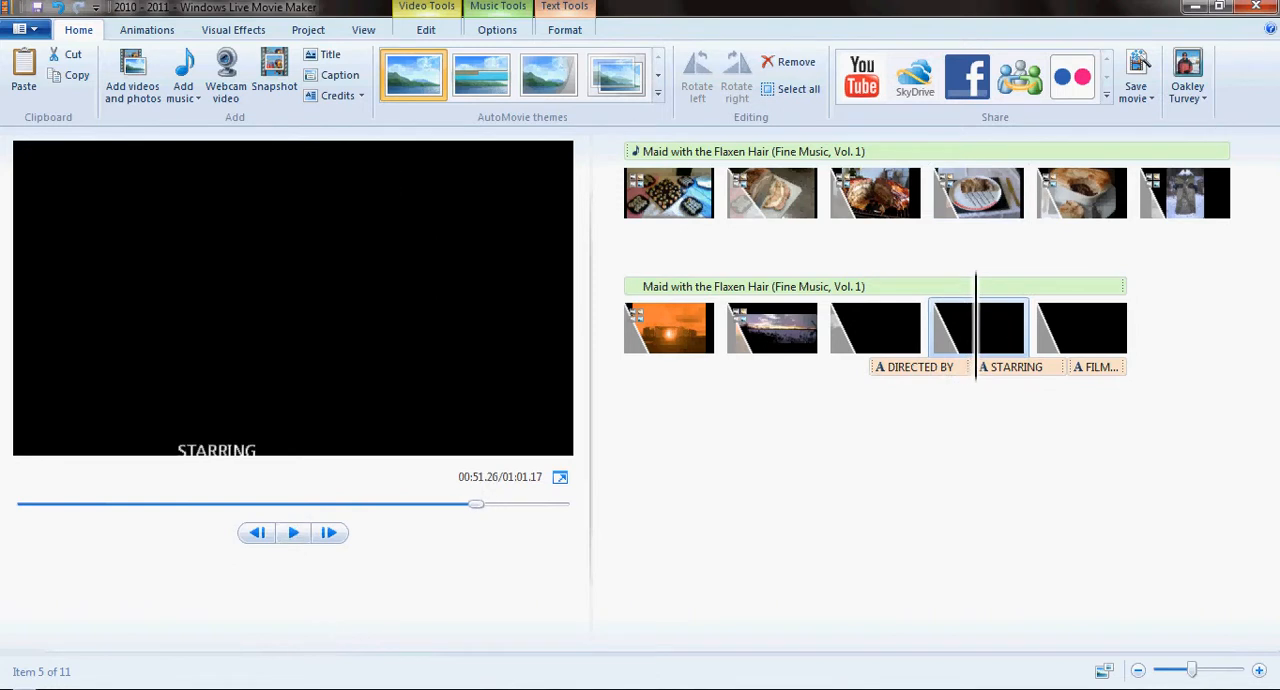
click(1257, 8)
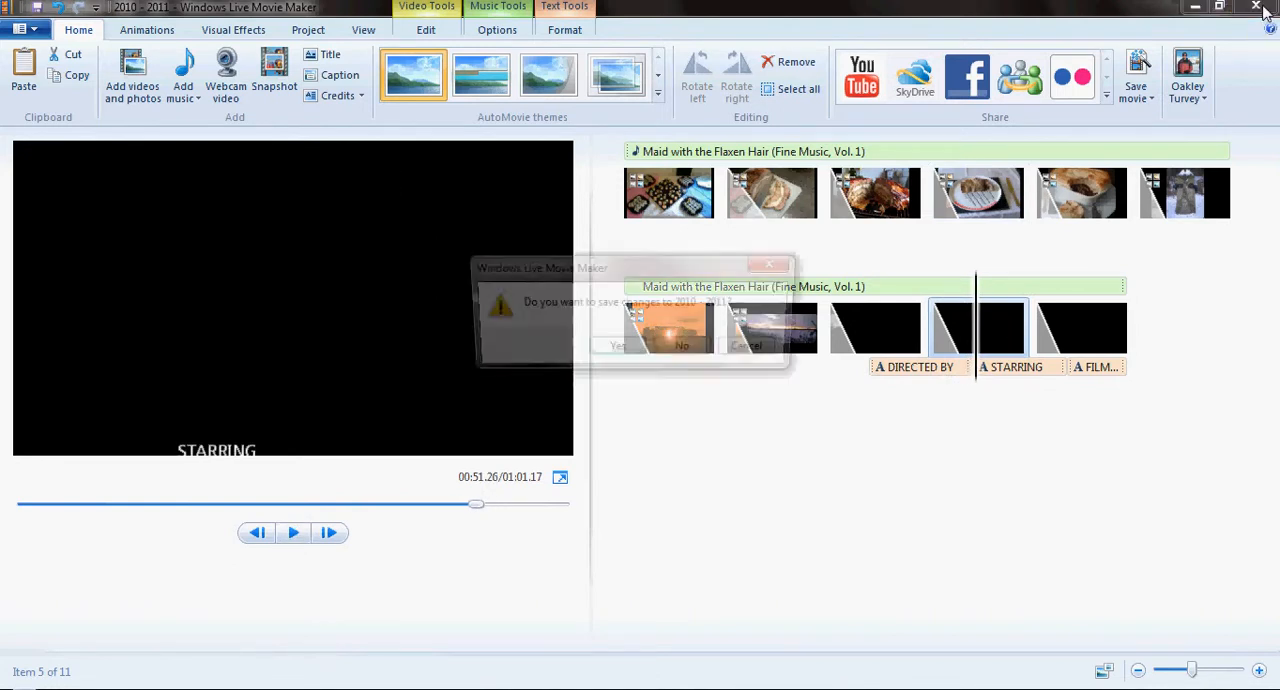